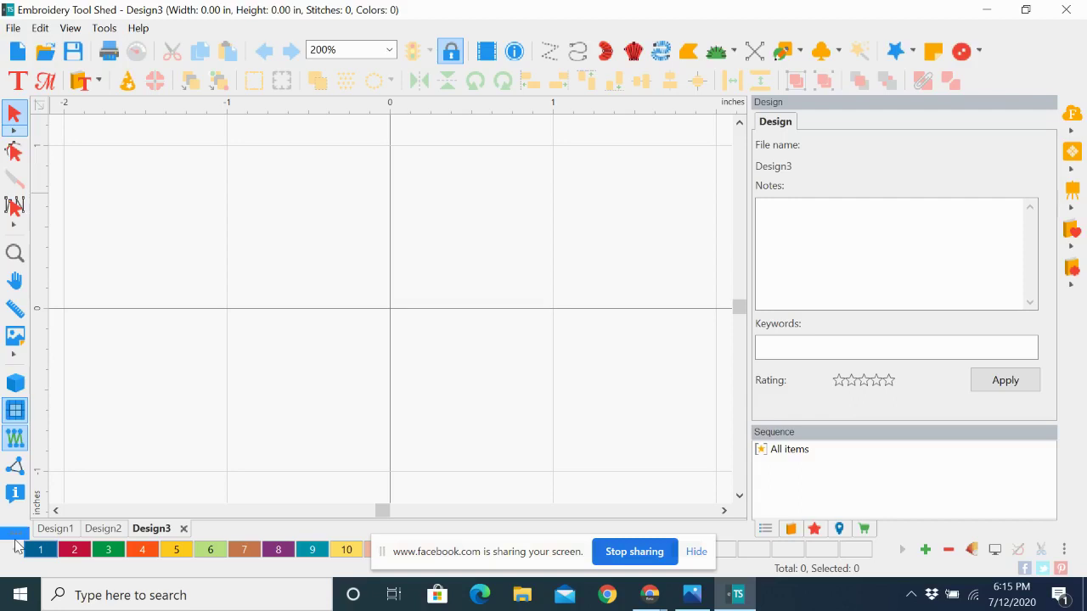
Add the BabyLock-Brother 130x180 hoop to the empty design.
left_click(15, 535)
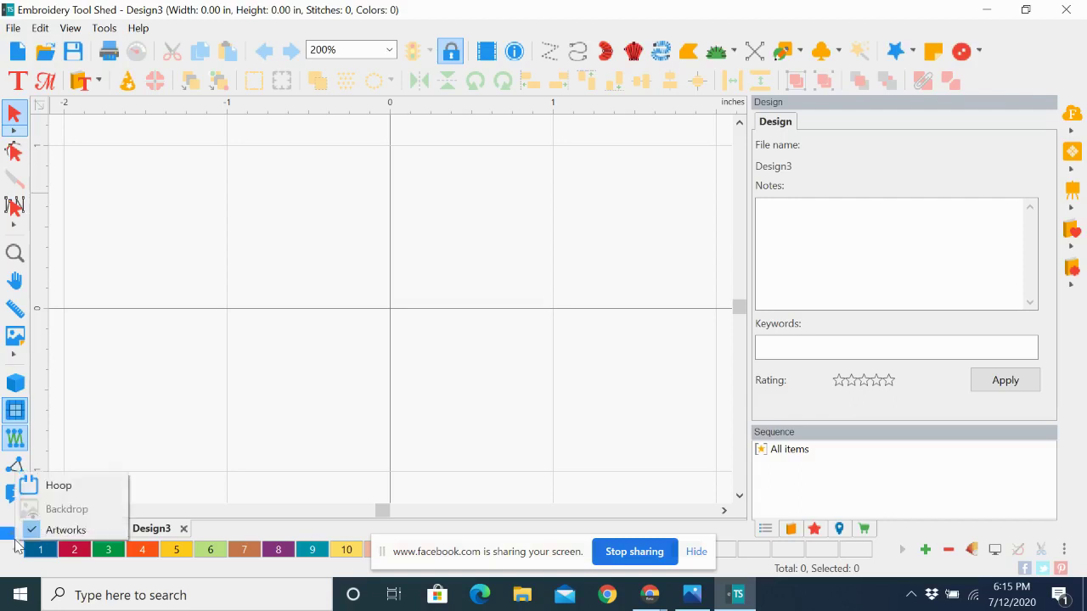
left_click(59, 485)
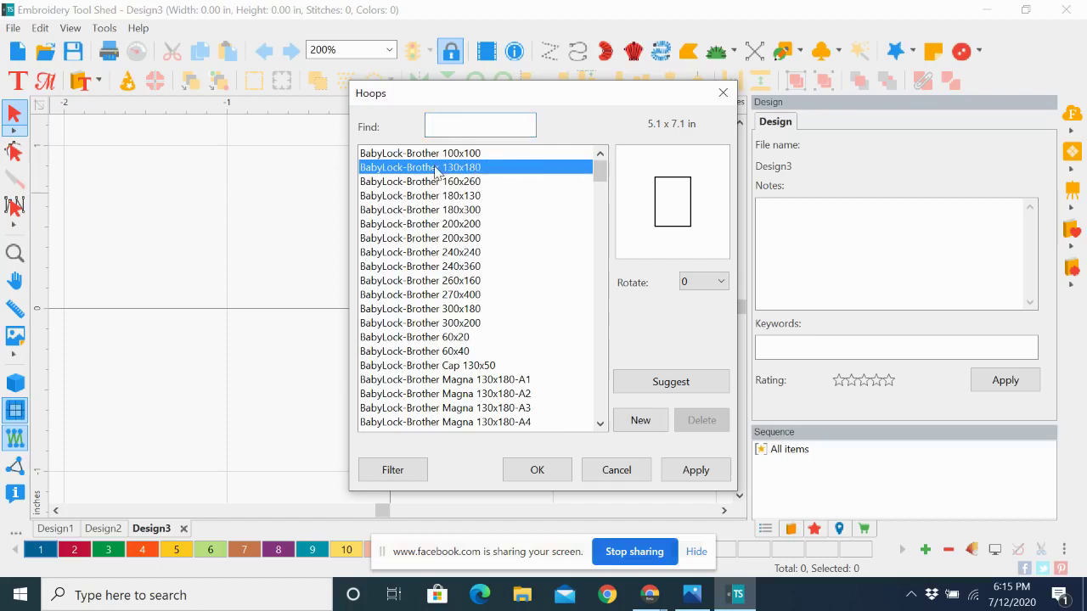
left_click(536, 471)
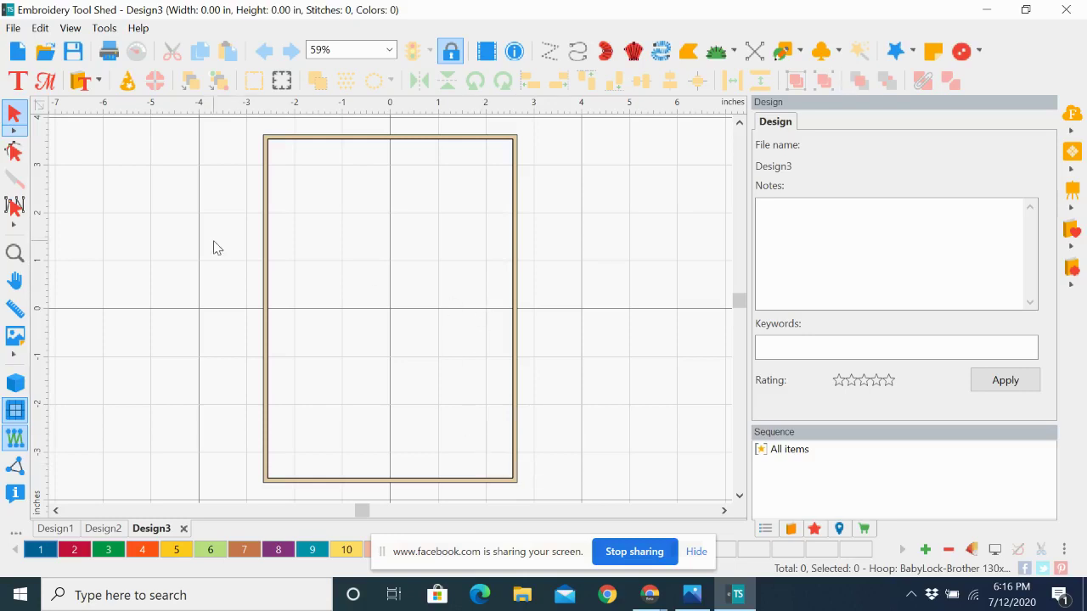
Place a text object in the upper half of the hoop and replace its default letter with the person's first name.
left_click(15, 86)
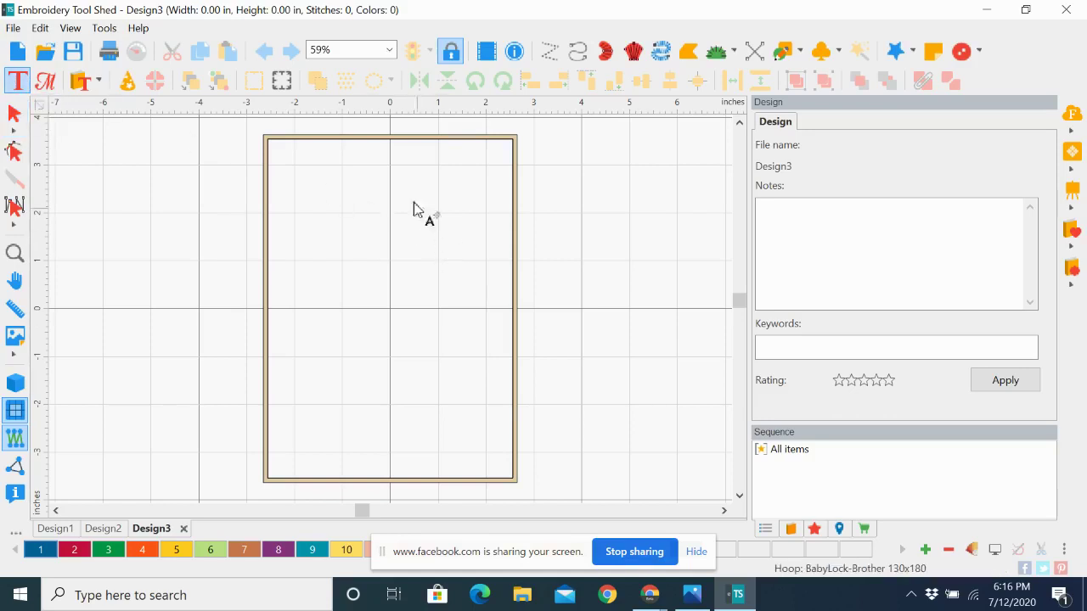
left_click(410, 252)
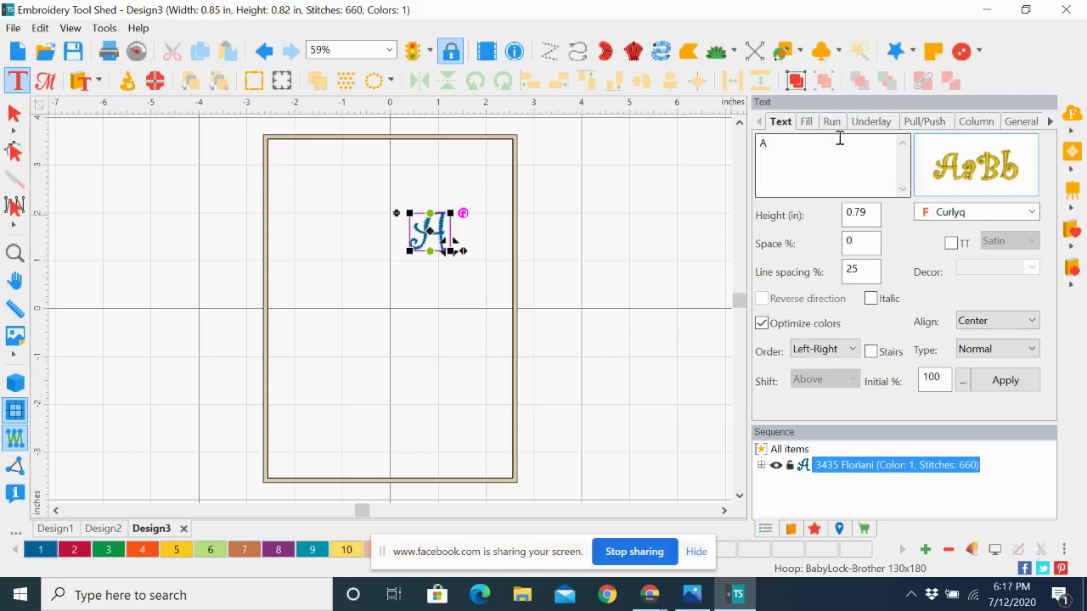
left_click(763, 144)
left_click_drag(775, 143, 746, 140)
type("Janice")
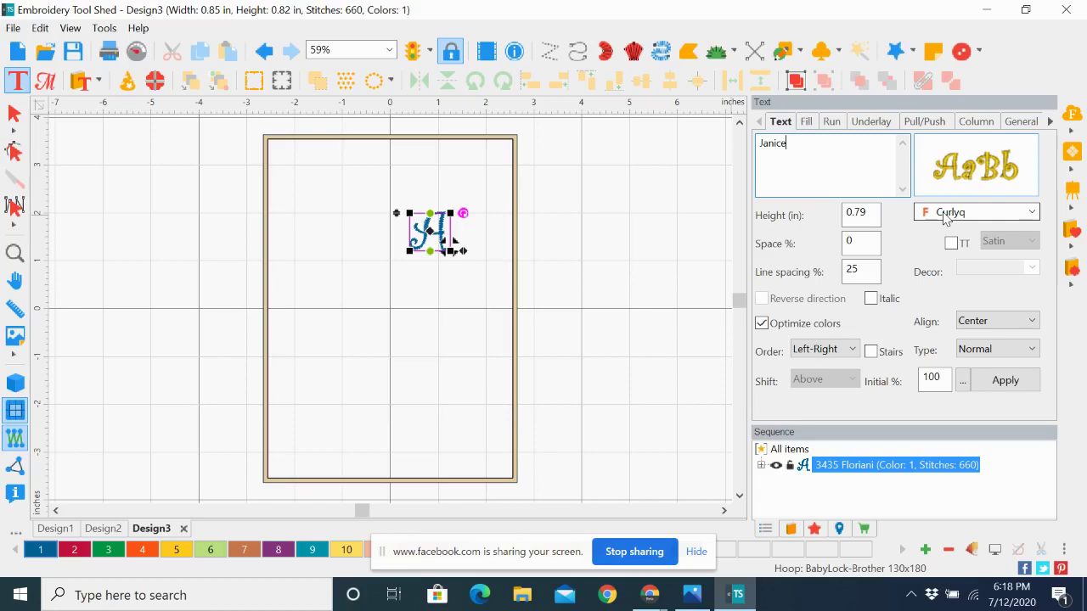
Set the lettering font to Kids.
left_click(1030, 218)
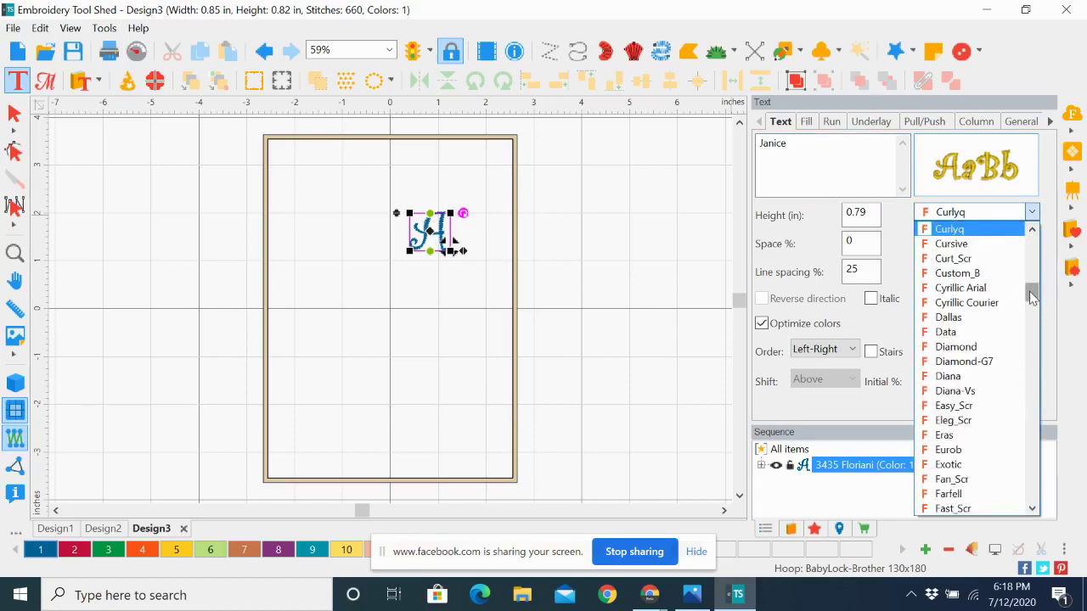
left_click_drag(1031, 294, 1030, 337)
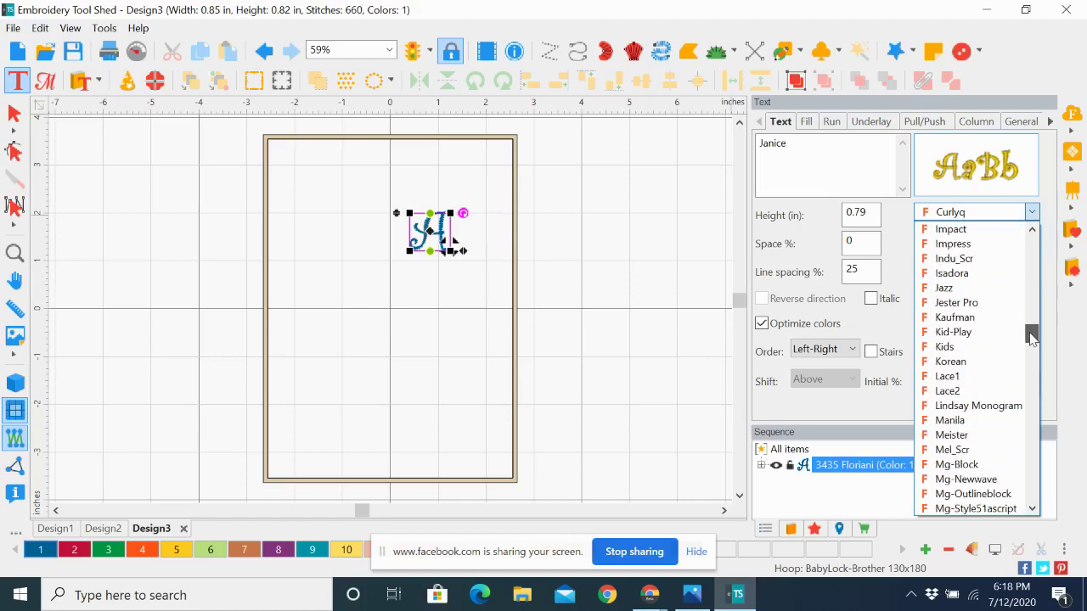
scroll(949, 351, "down", 1)
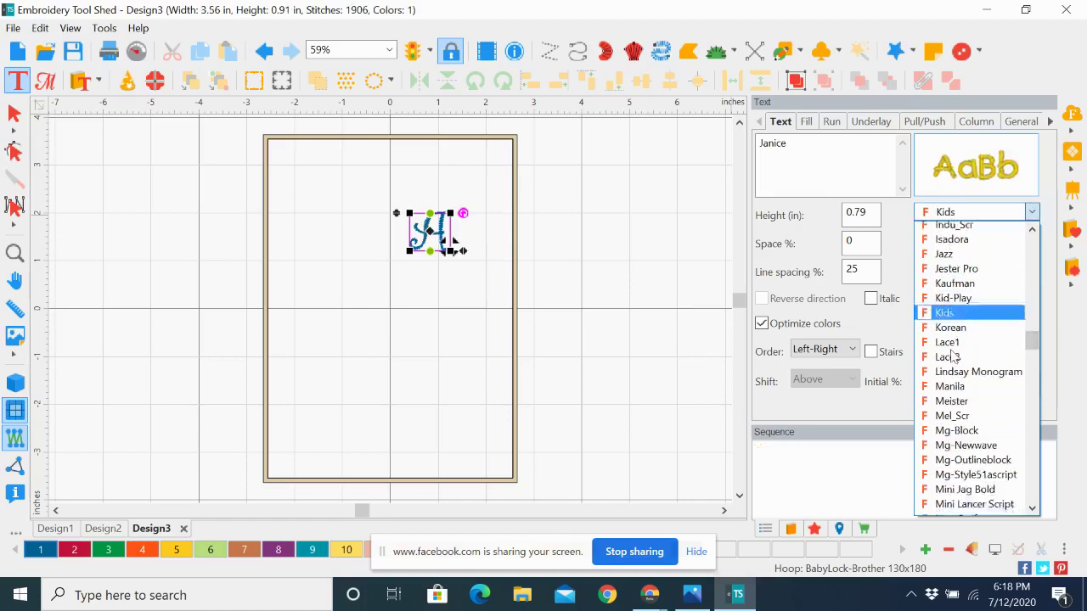
left_click(946, 311)
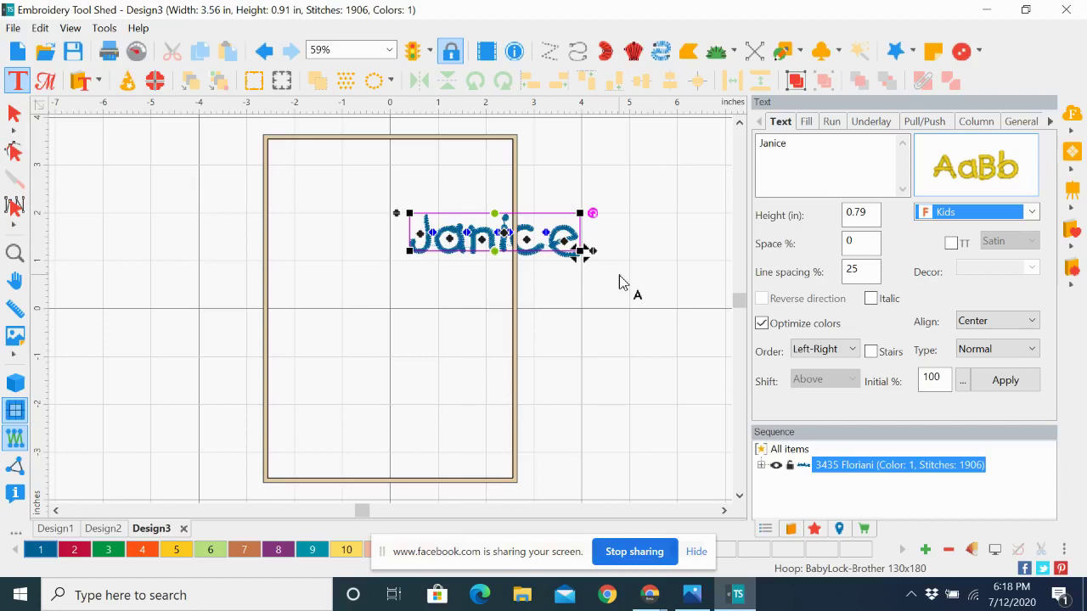
Set the lettering font to Curlyq.
left_click(1031, 213)
left_click_drag(1030, 341, 1032, 291)
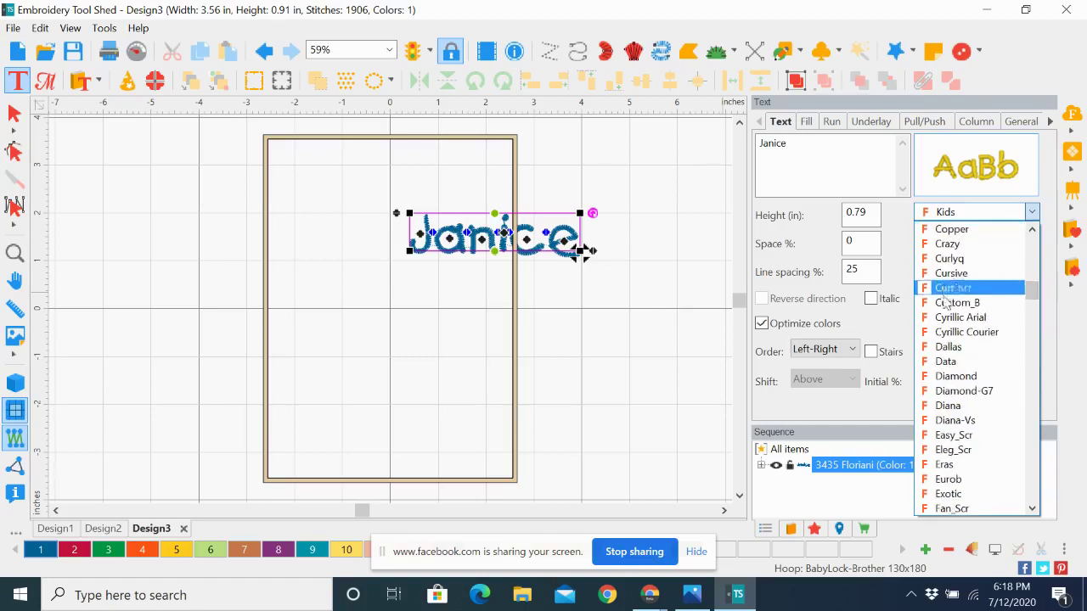
left_click(949, 259)
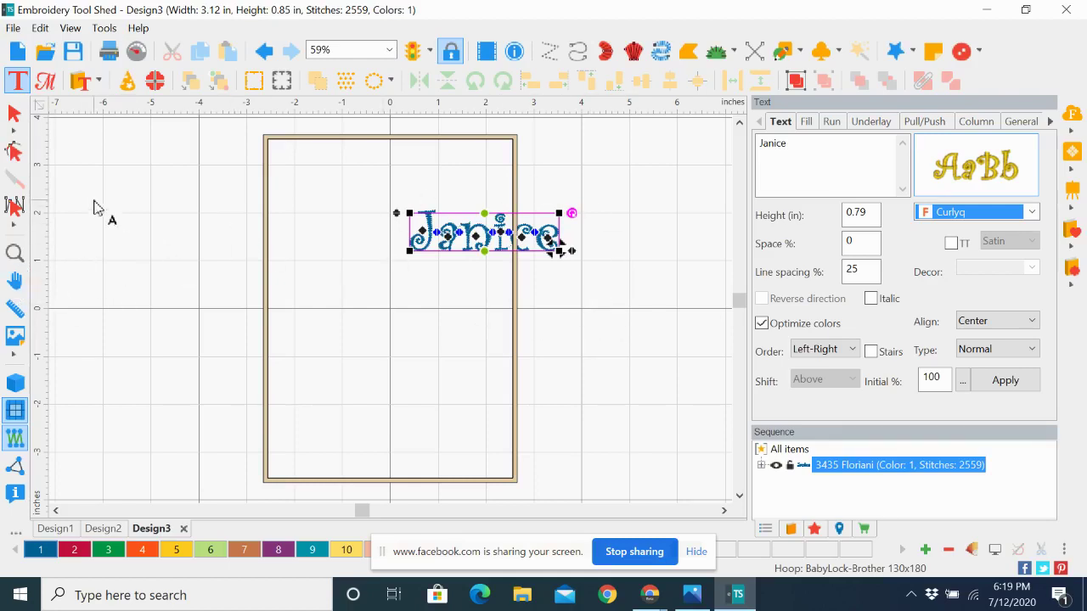
Move the name's second and third letters left so that each touches the letter before it.
left_click(15, 253)
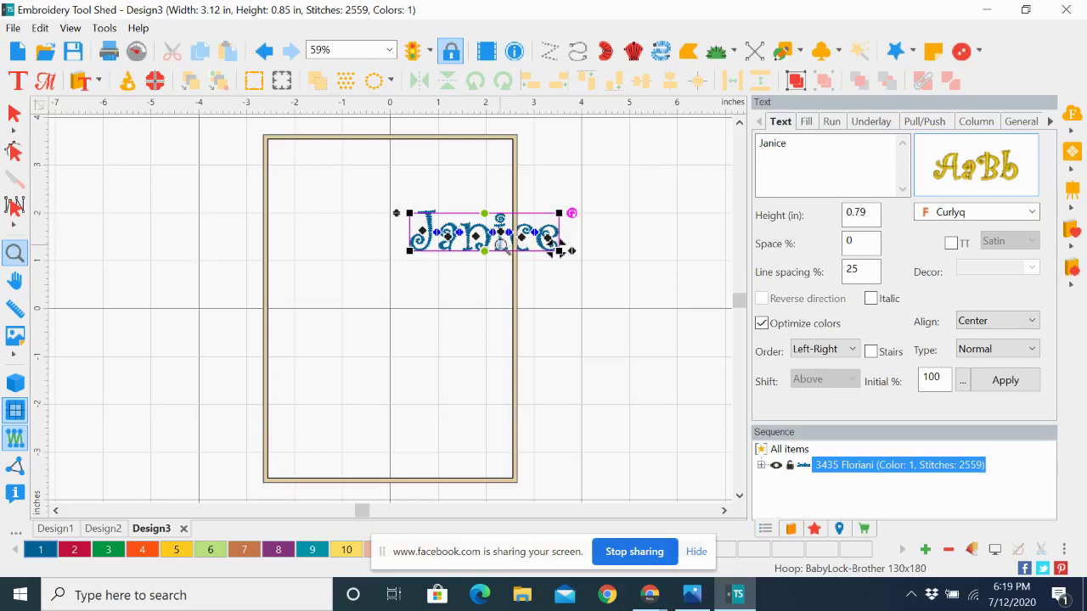
left_click(501, 245)
left_click(501, 246)
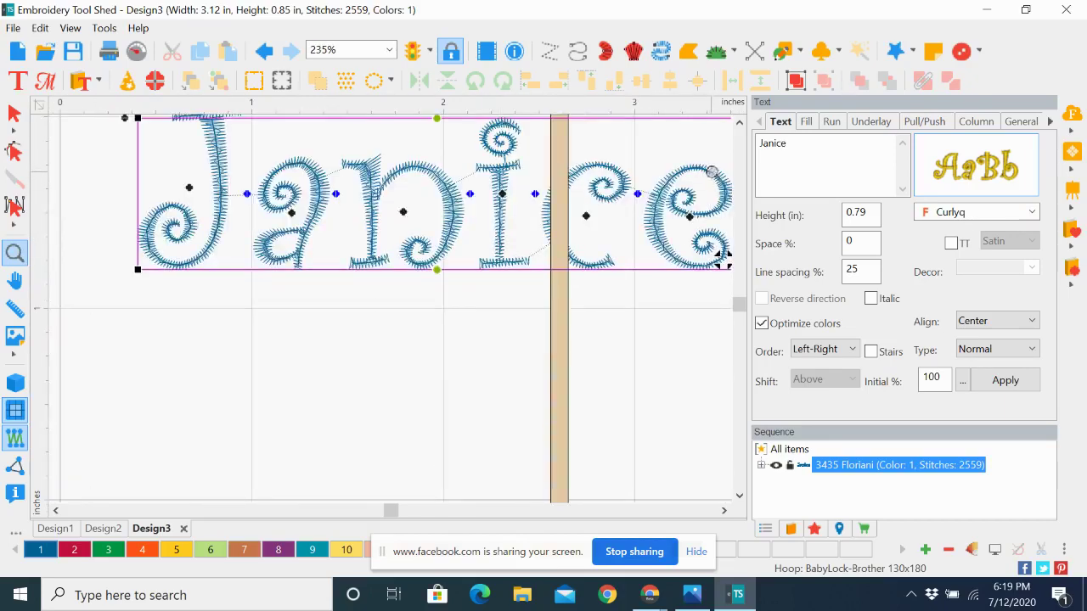
left_click(739, 124)
left_click(738, 125)
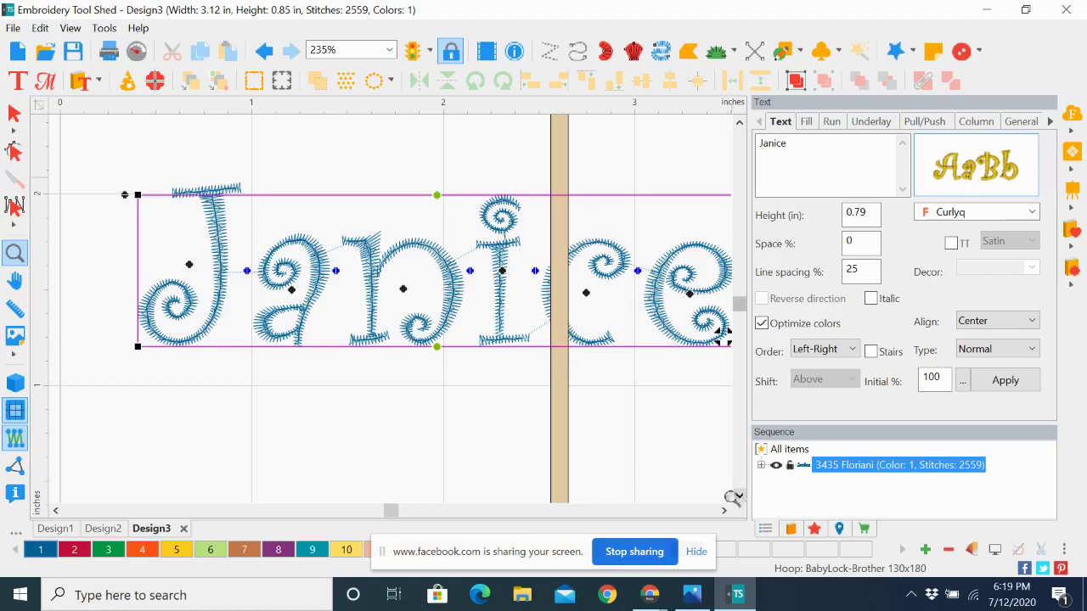
left_click(723, 510)
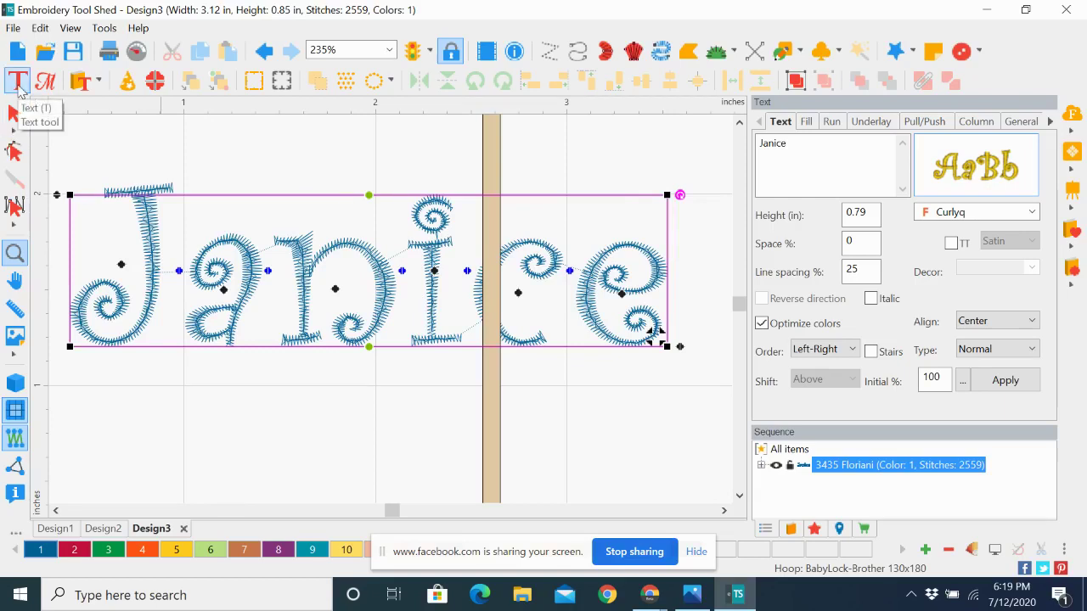
left_click(18, 85)
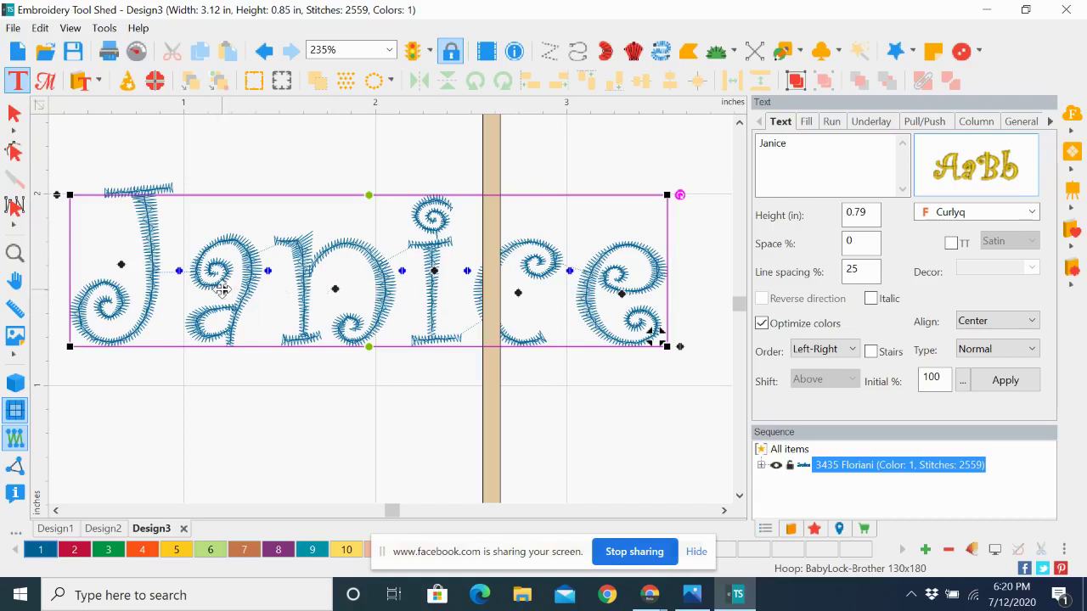
left_click_drag(224, 290, 194, 290)
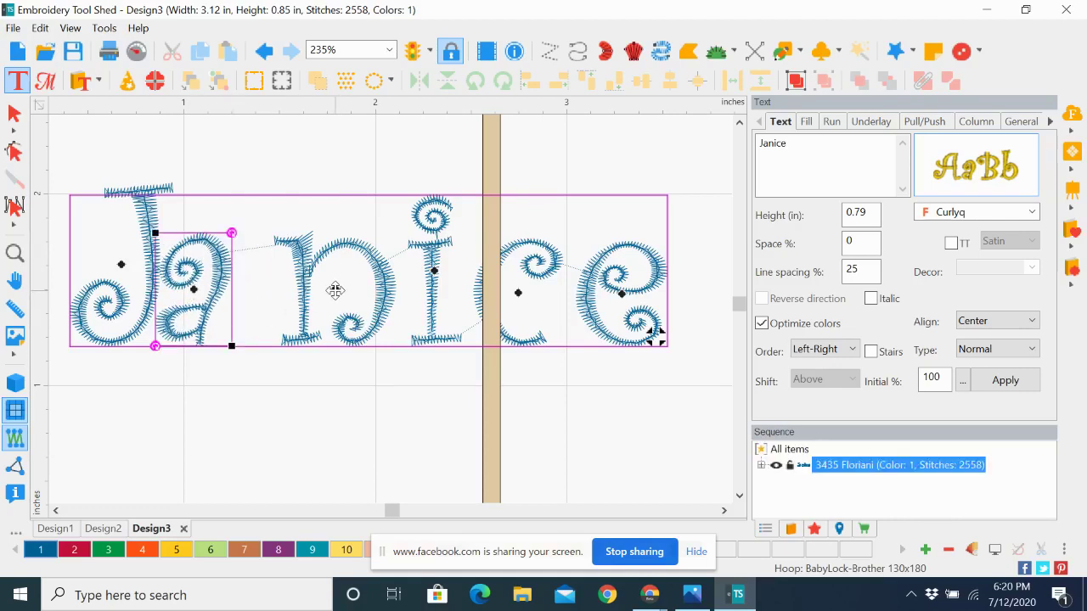
left_click_drag(339, 290, 284, 289)
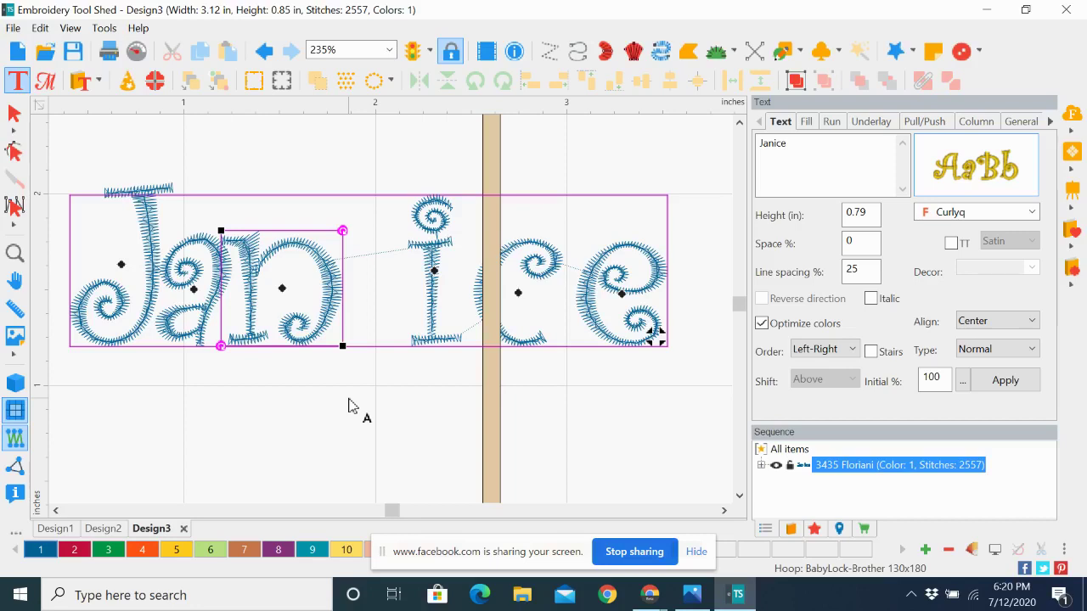
Close the gaps in the rest of the name by moving its last three letters left against the preceding ones.
left_click(433, 272)
left_click_drag(433, 271, 351, 268)
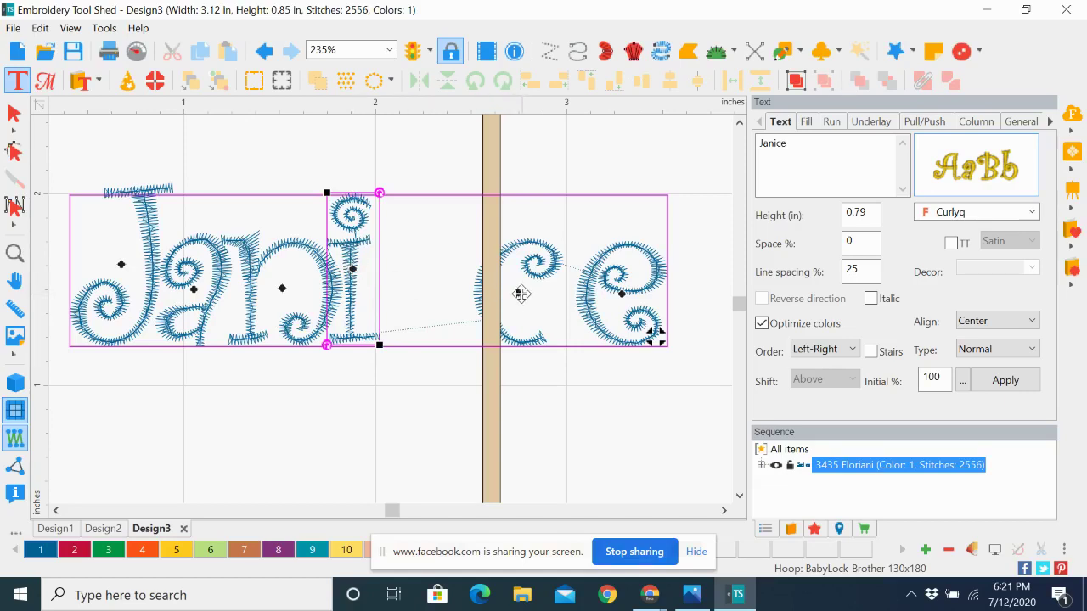
left_click_drag(520, 293, 408, 291)
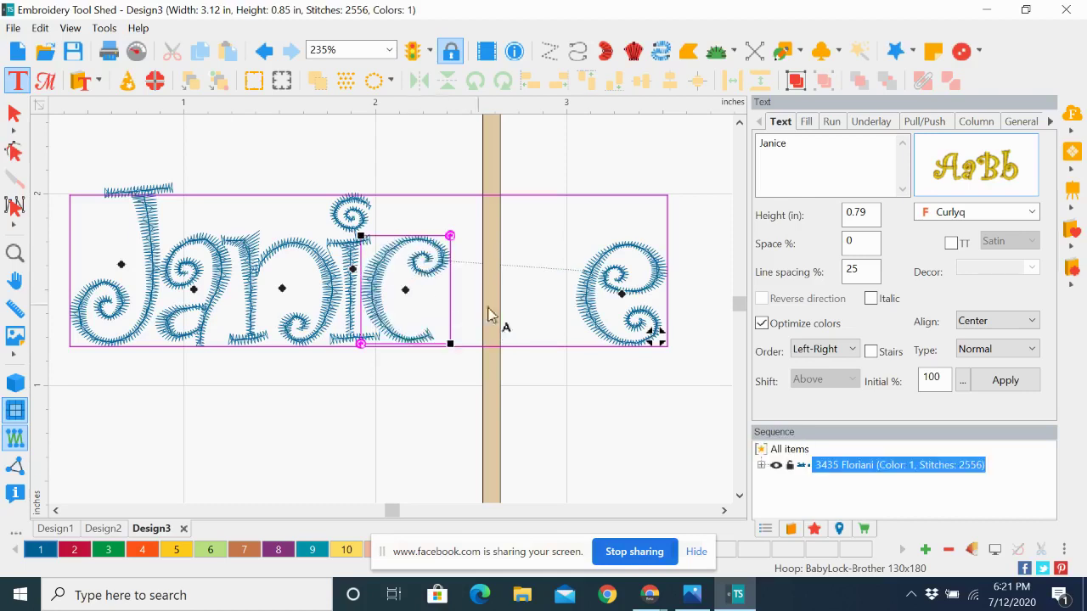
left_click_drag(621, 293, 486, 292)
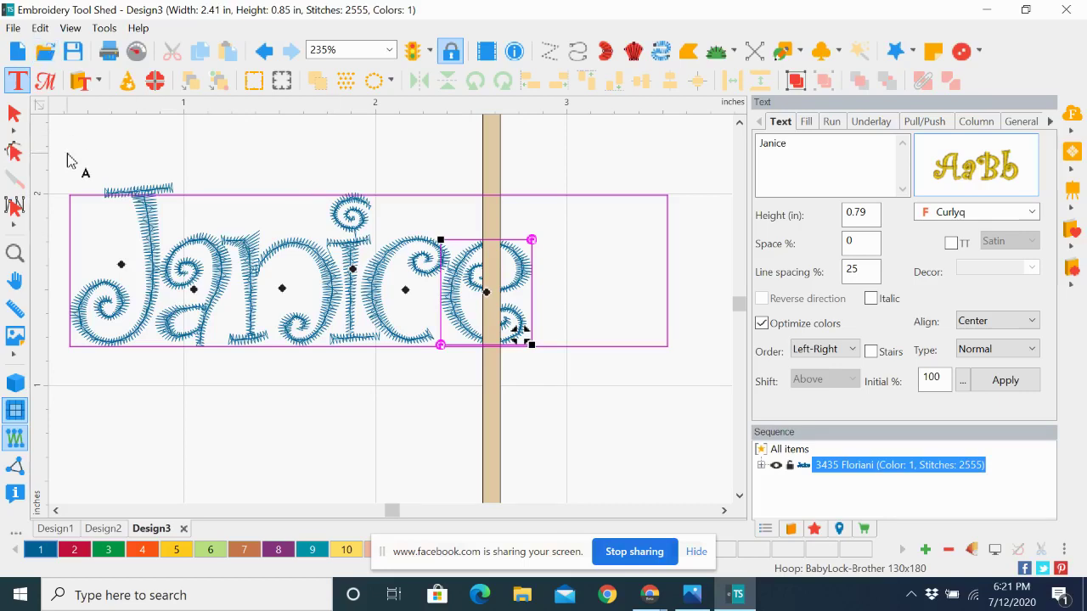
Select the whole name and move it inside the hoop, into the upper-left area above the center line.
left_click(14, 114)
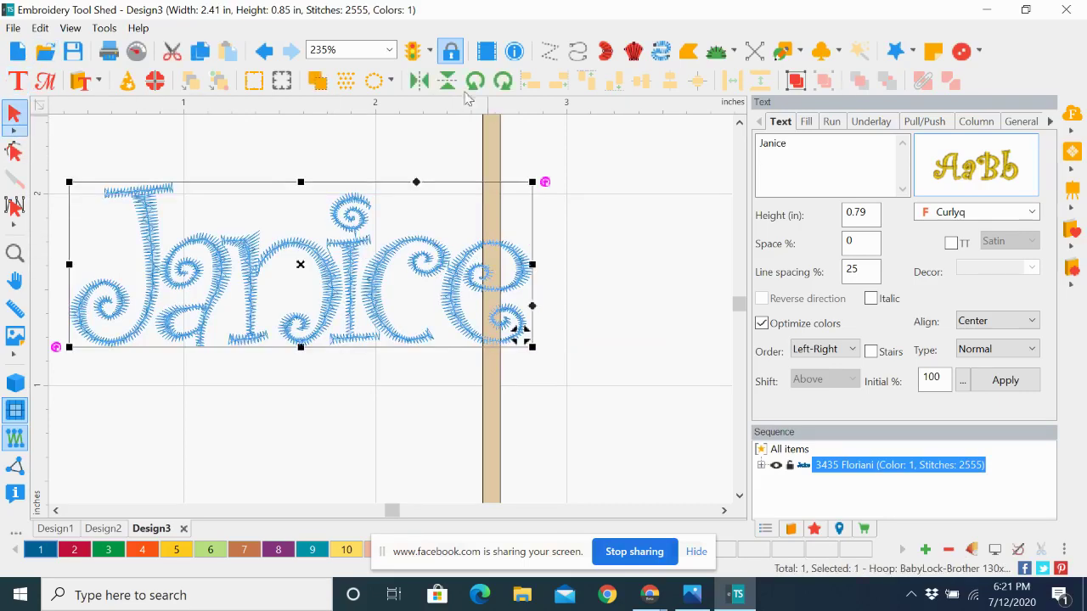
left_click(390, 51)
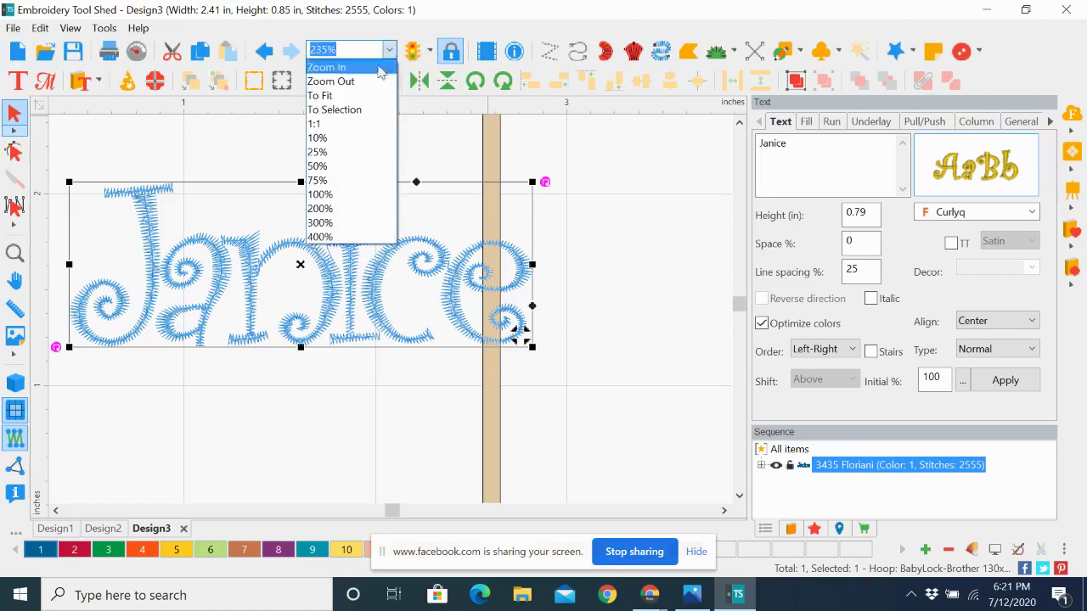
left_click(370, 99)
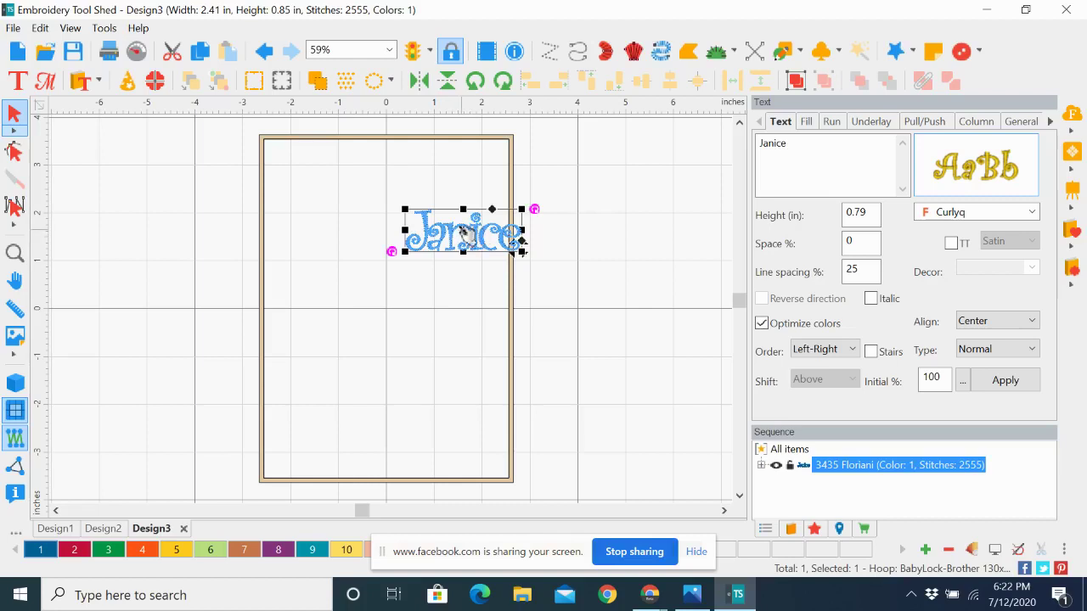
left_click_drag(467, 231, 359, 223)
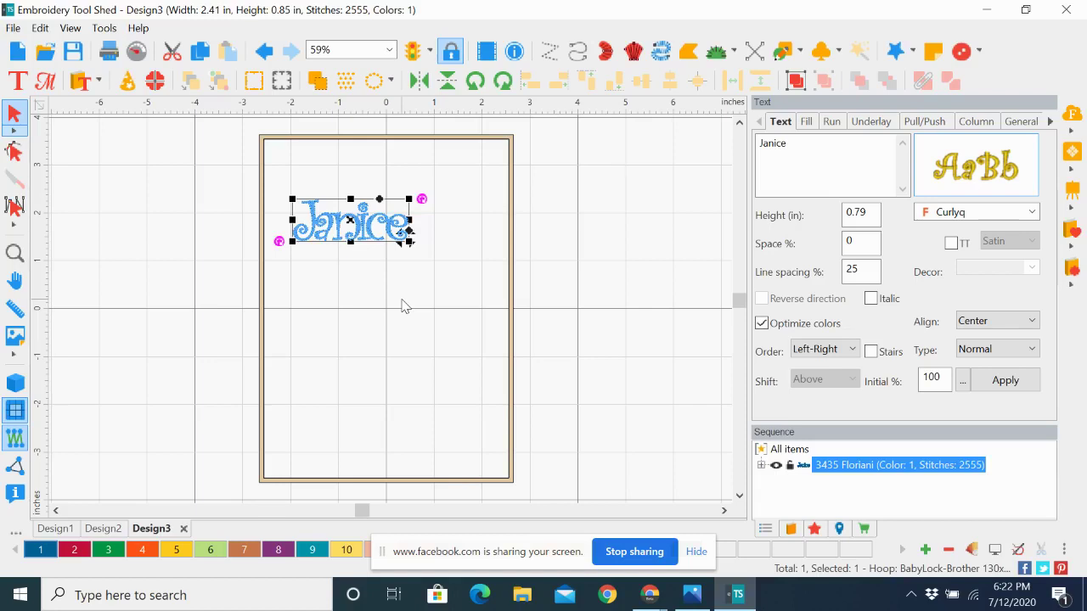
Try moving the name's fifth letter down to the hoop center, undo the move, and reselect the whole name.
left_click(17, 81)
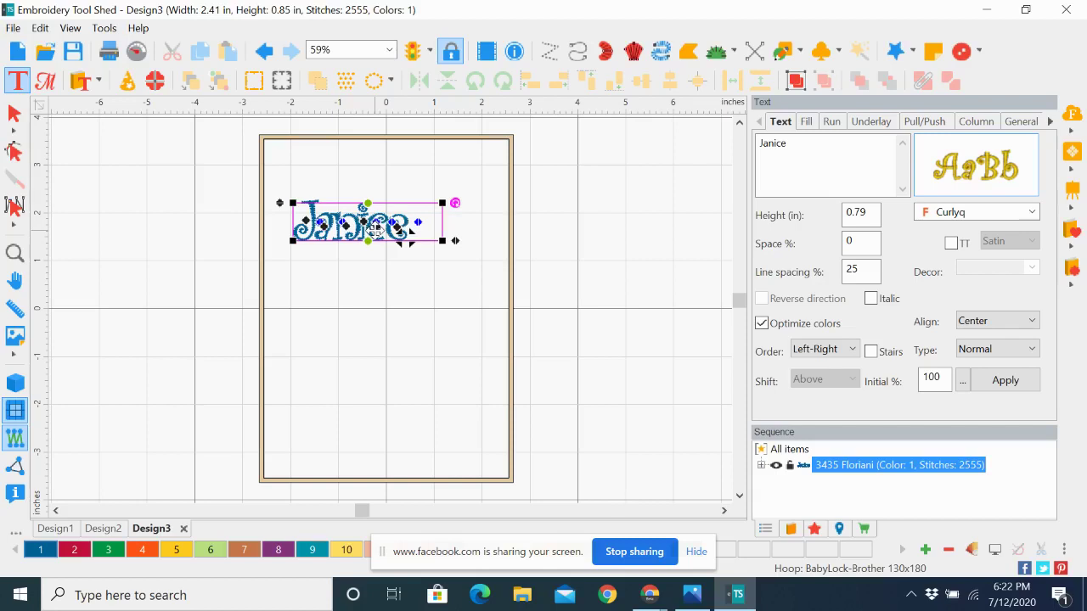
left_click_drag(373, 227, 375, 302)
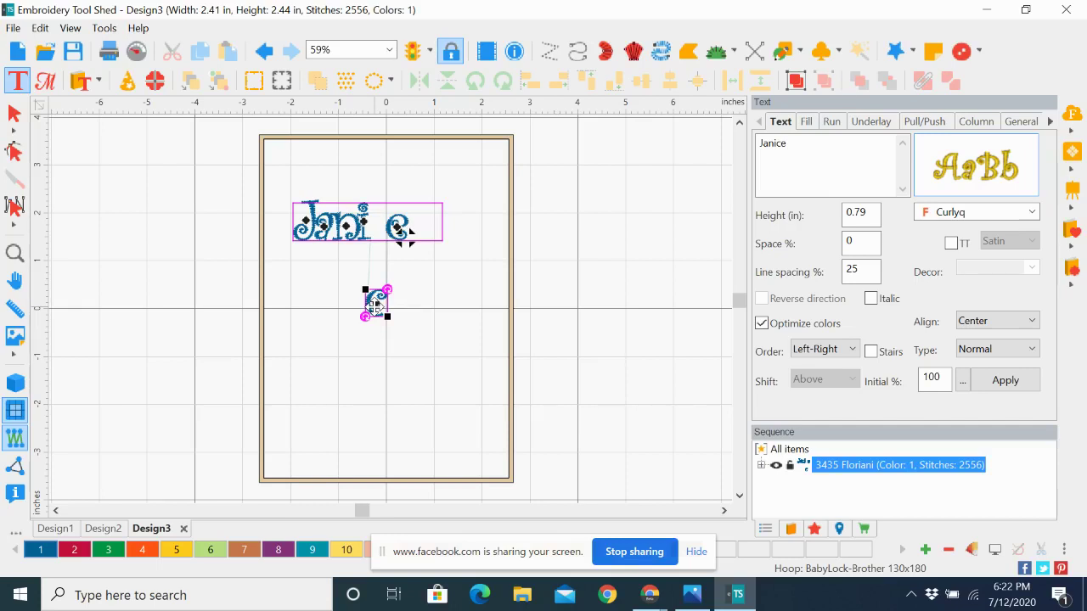
left_click(264, 53)
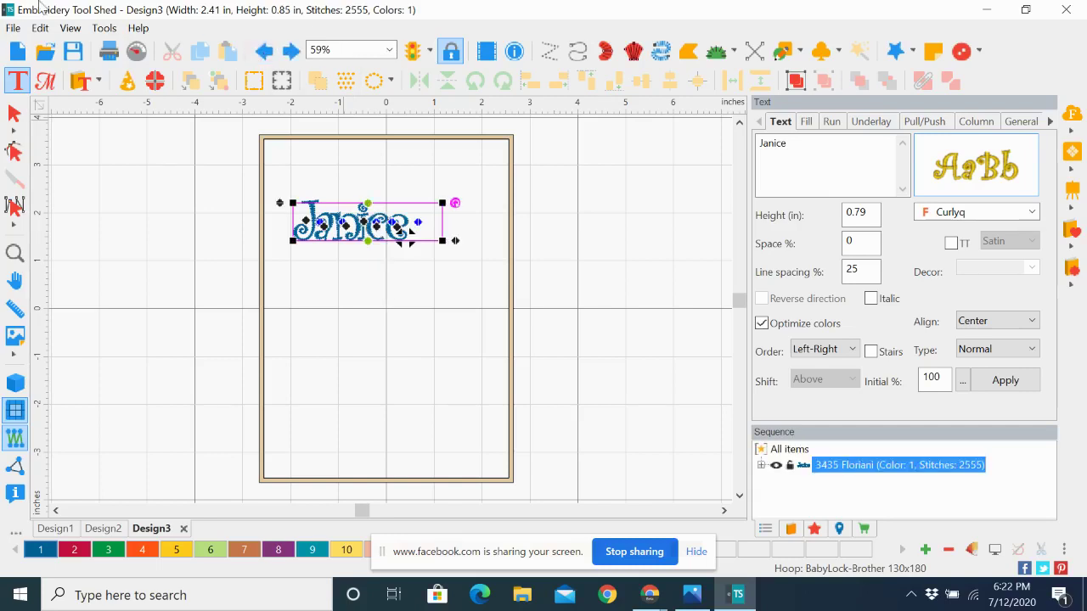
left_click(13, 116)
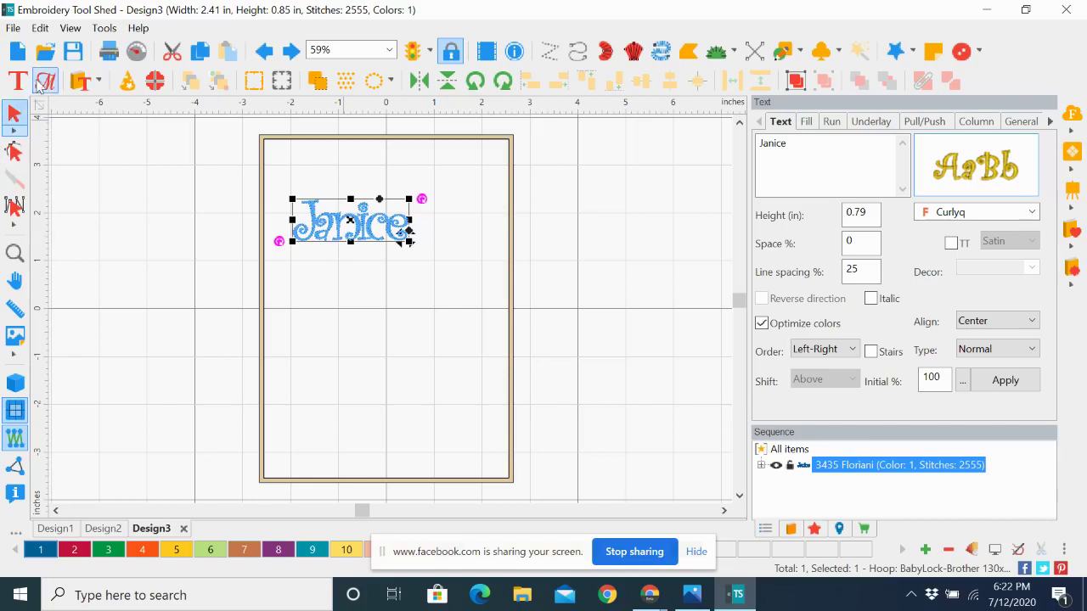
Shift the name slightly upward and create a vertically flipped copy of it in the same place.
left_click_drag(352, 239, 348, 210)
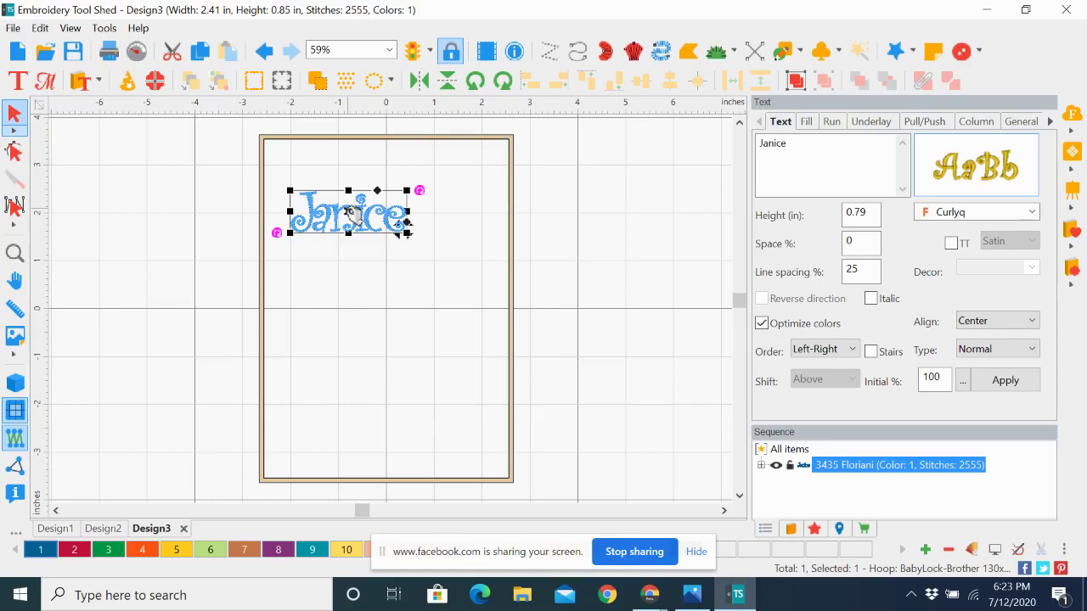
left_click(202, 53)
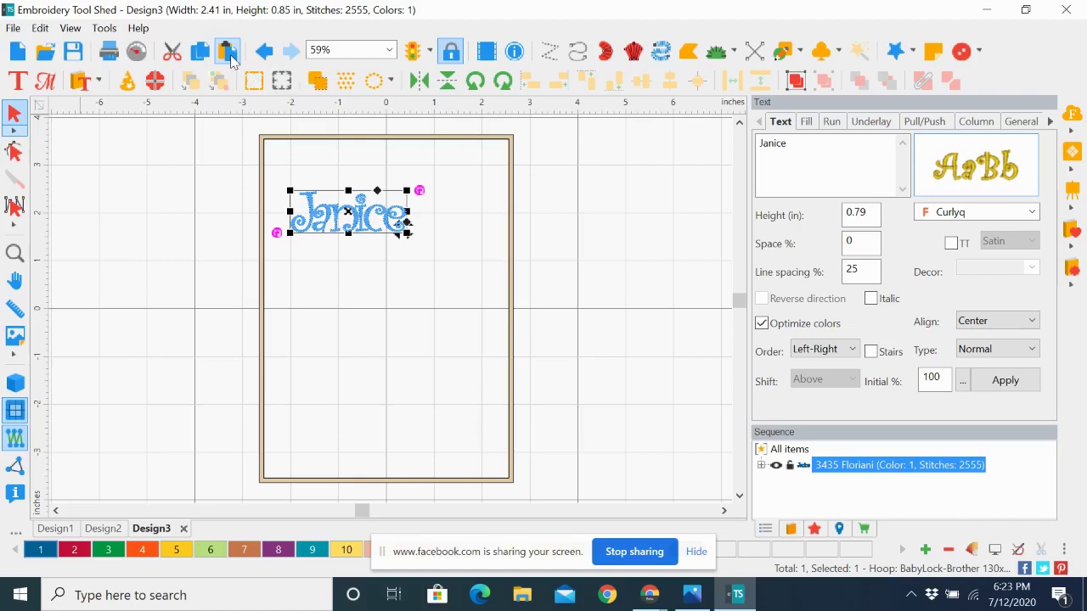
left_click(228, 53)
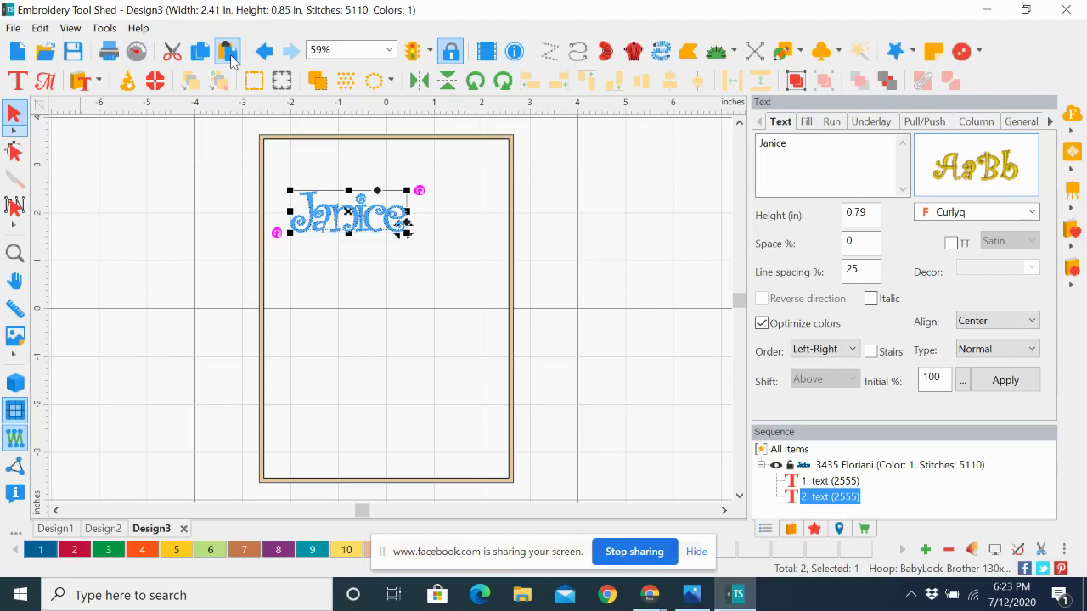
left_click(448, 82)
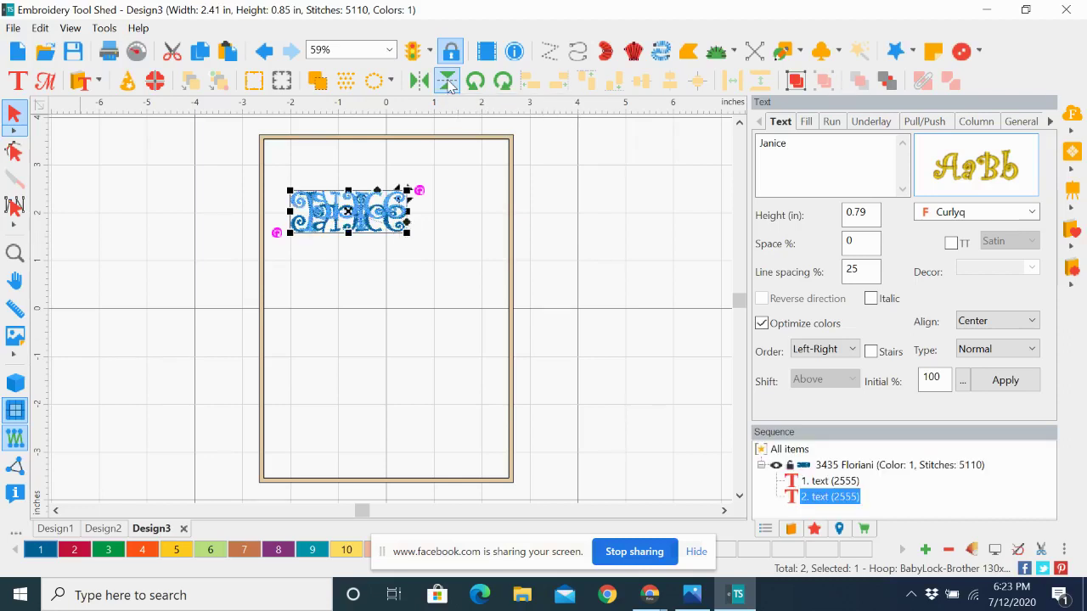
left_click(430, 362)
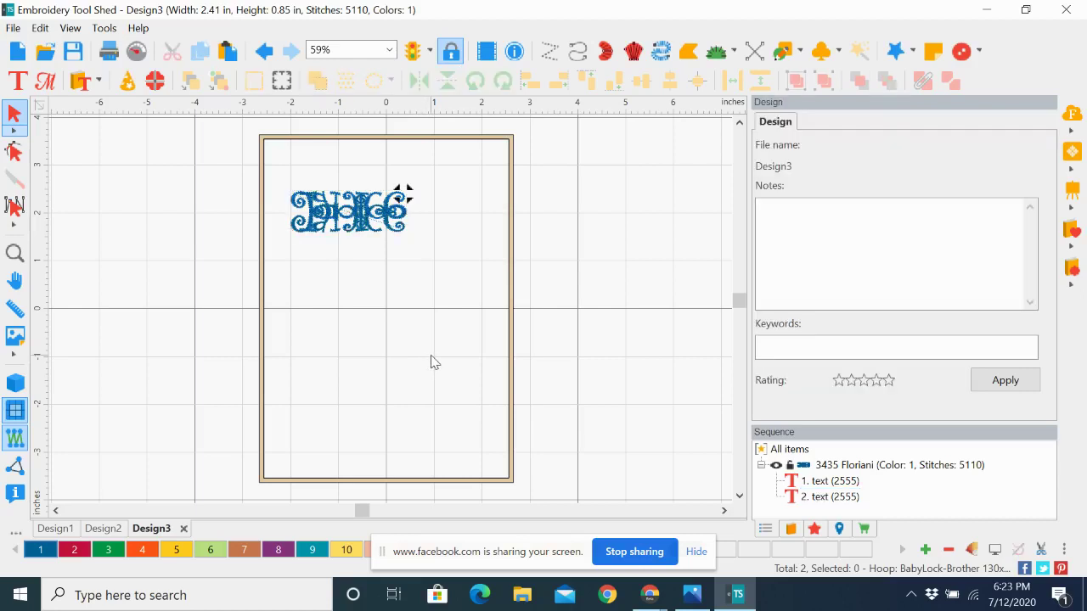
Move the vertically flipped copy straight down about 0.87 in so it sits directly beneath the original name.
left_click(830, 501)
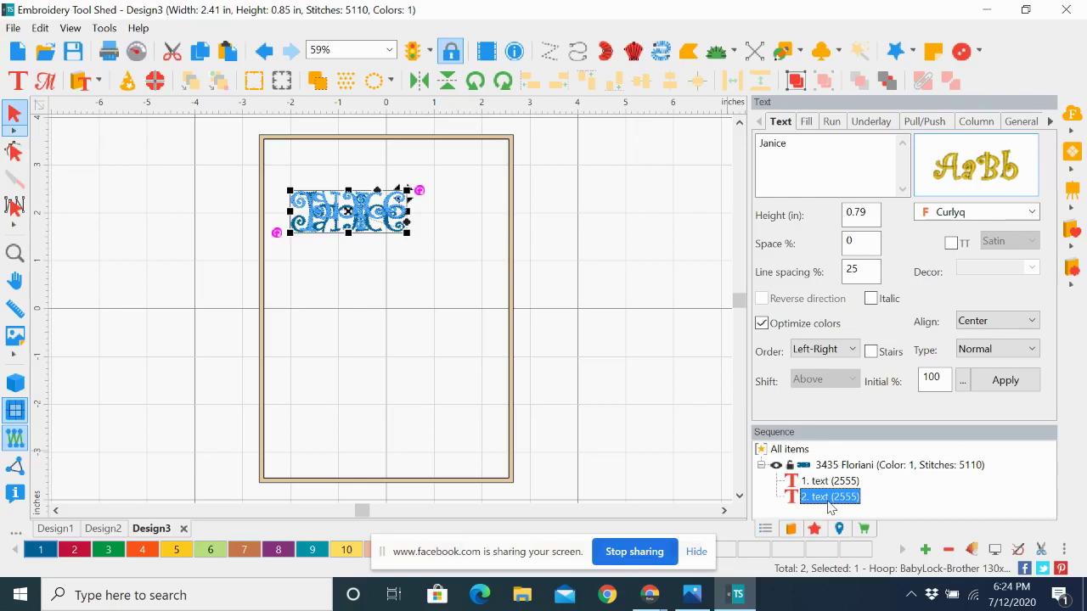
left_click_drag(829, 506, 801, 492)
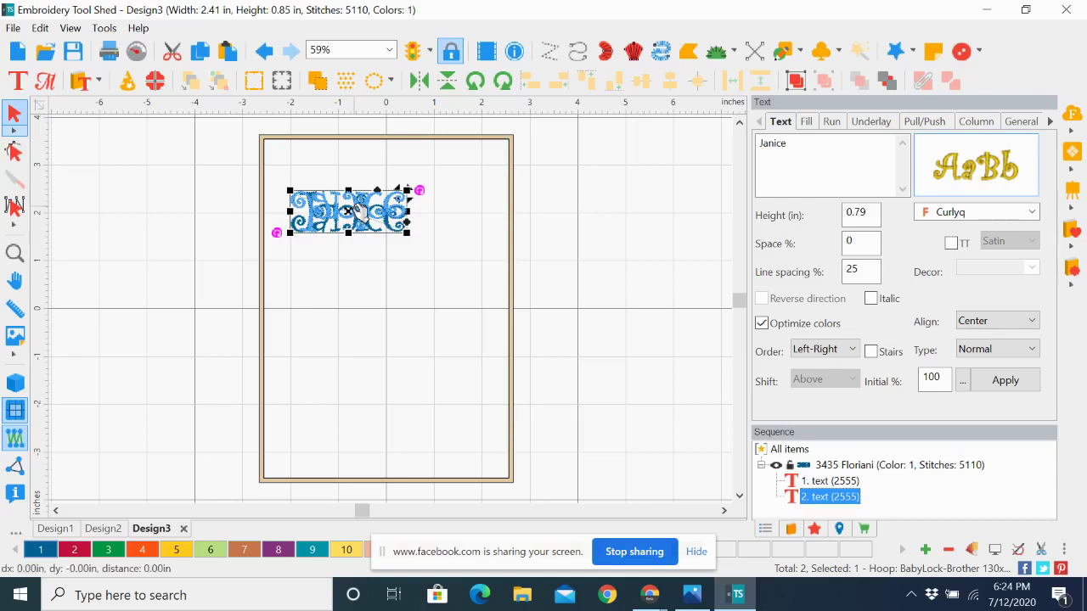
mouse_move(361, 210)
left_mouse_down()
mouse_move(361, 231)
mouse_move(355, 209)
left_mouse_up()
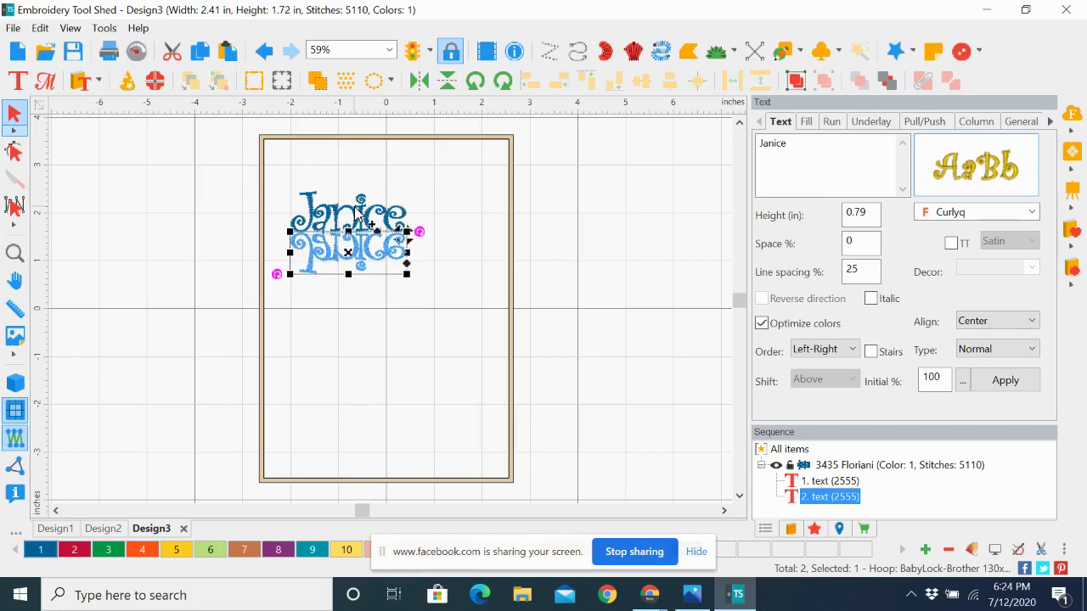
left_click(416, 354)
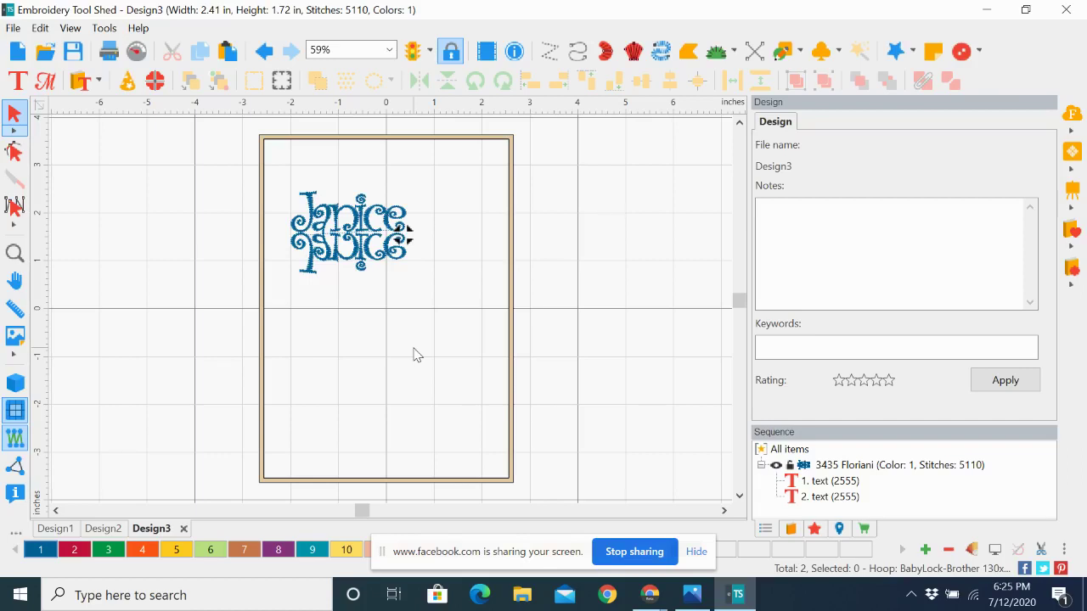
Nudge the flipped copy up slightly so its letters meet the original name, and inspect the join up close.
left_click(828, 499)
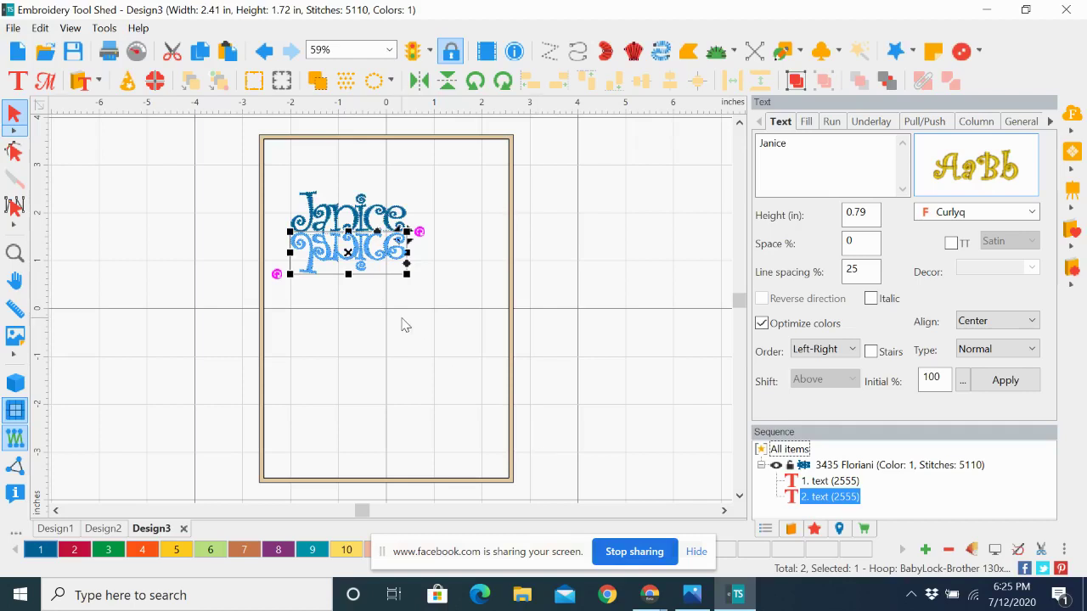
left_click(364, 253)
left_click_drag(363, 257, 364, 253)
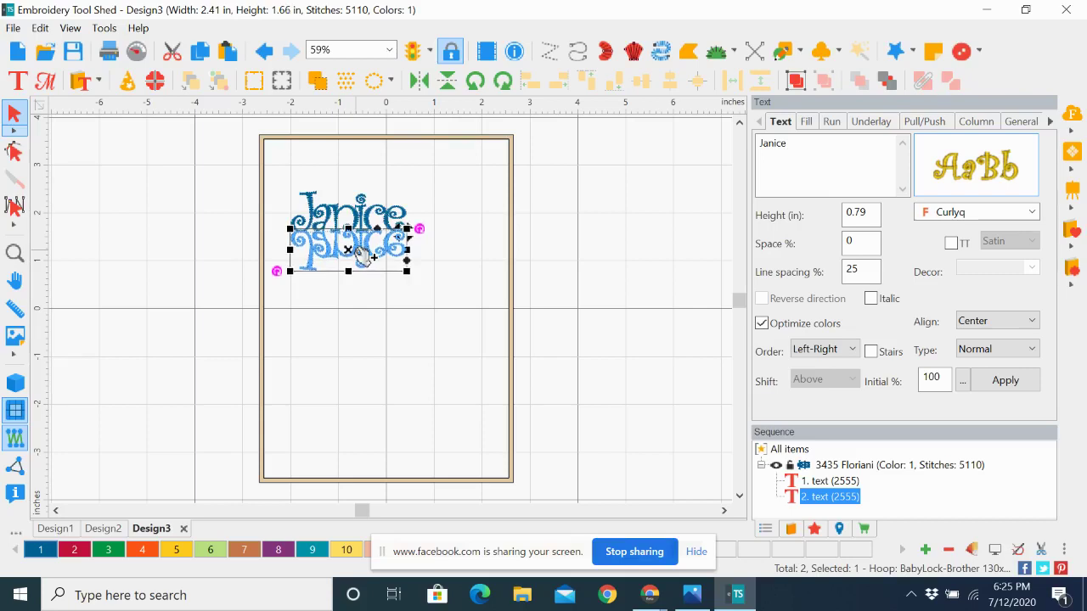
left_click_drag(363, 254, 365, 256)
left_click(461, 307)
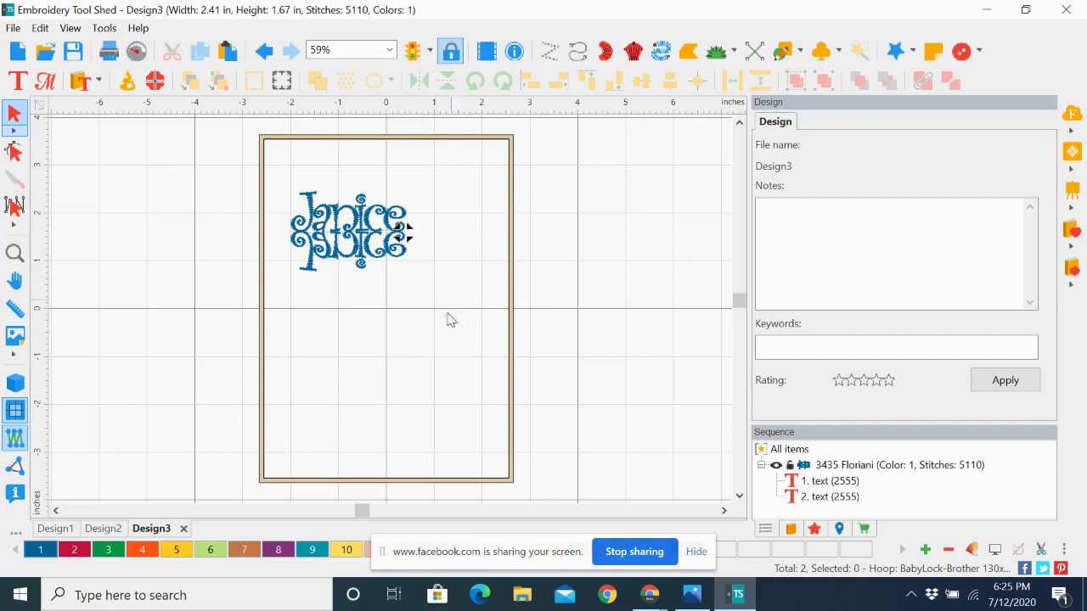
left_click(14, 253)
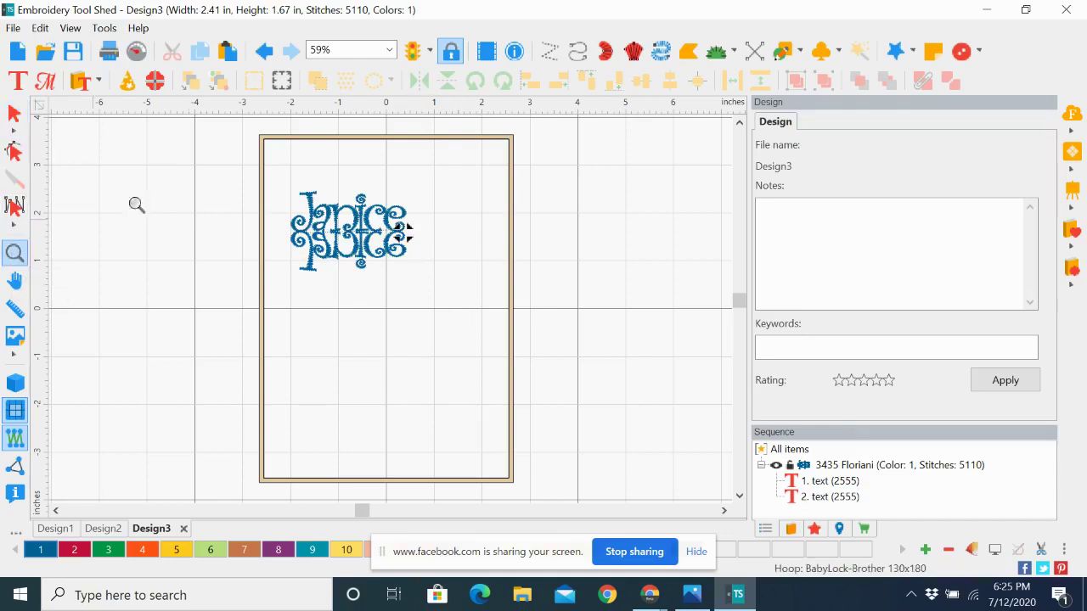
left_click_drag(240, 155, 474, 338)
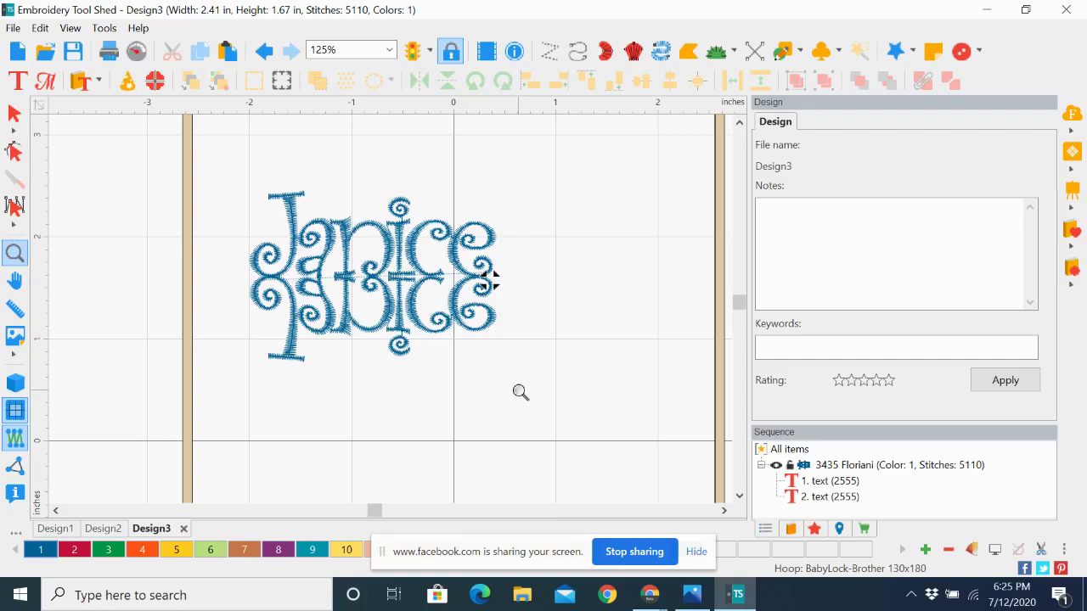
Select both name texts and resize them together to 1.5 in wide, maintaining the aspect ratio.
left_click(14, 116)
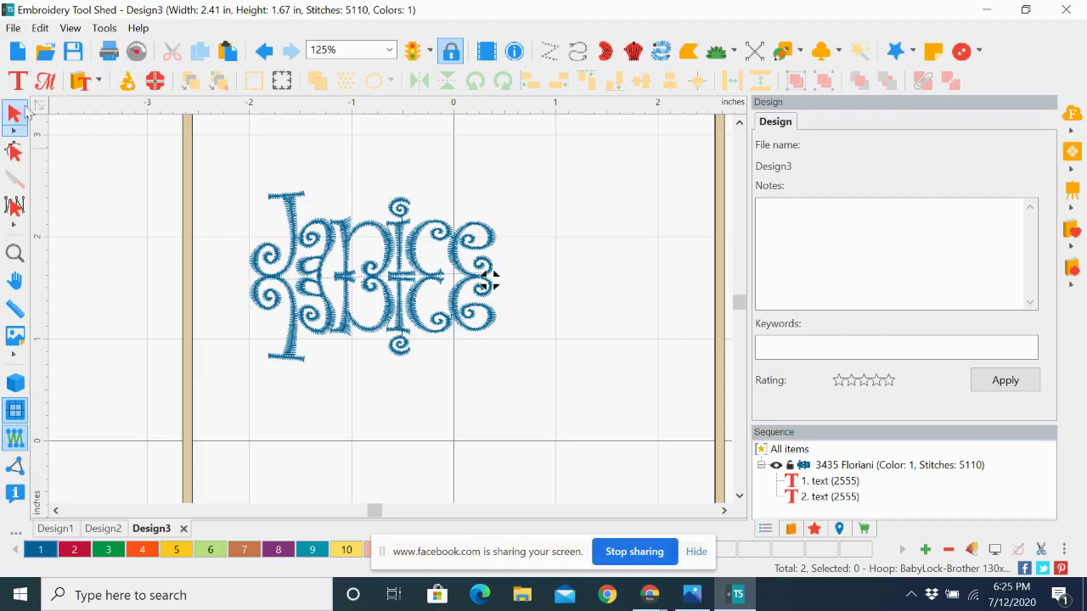
left_click(41, 29)
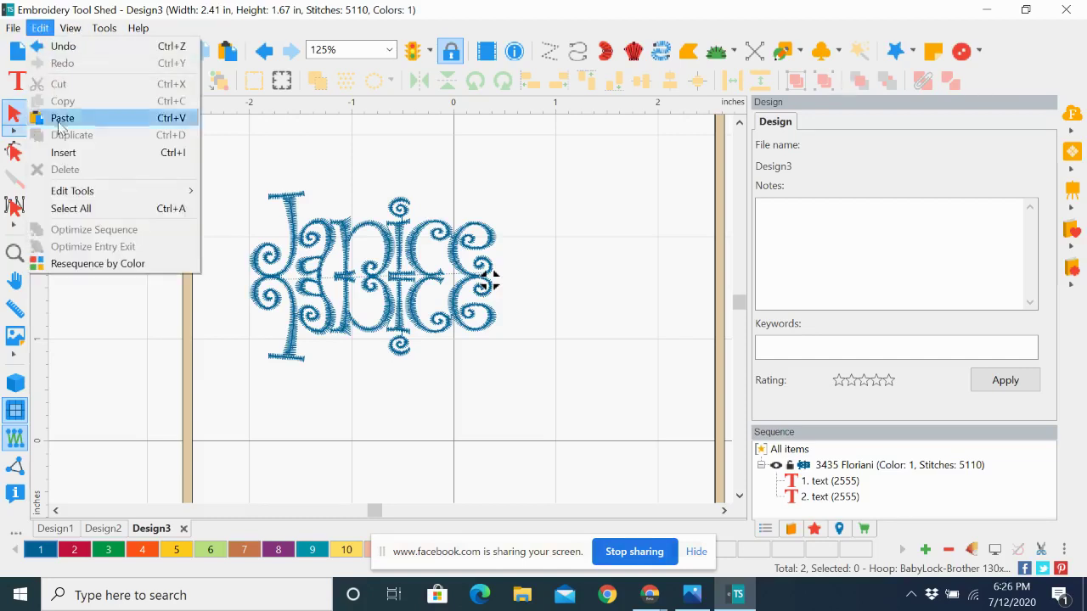
left_click(74, 210)
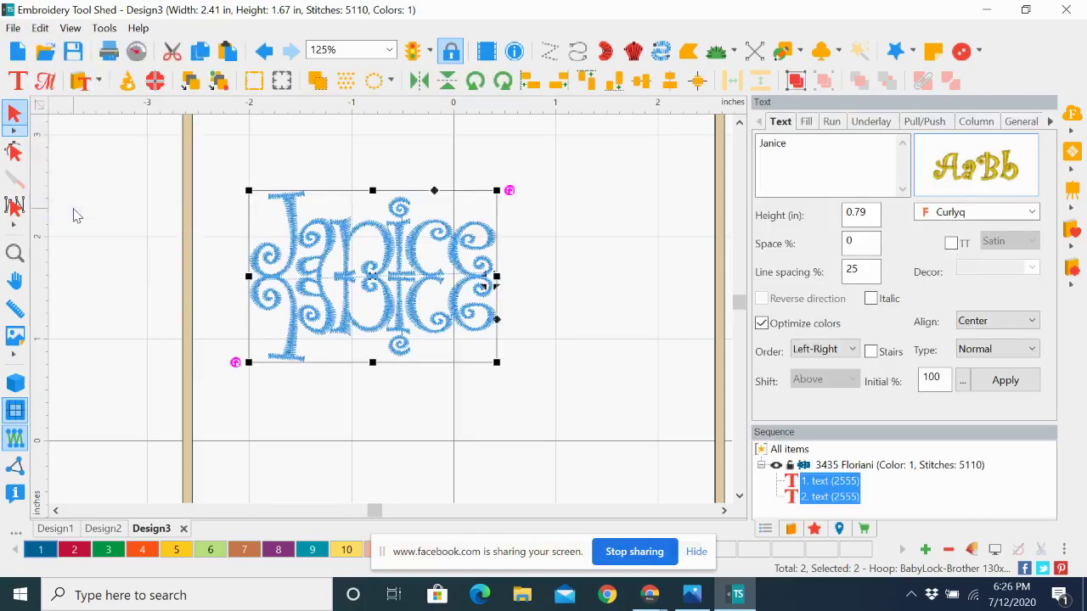
left_click(1052, 123)
left_click(1051, 123)
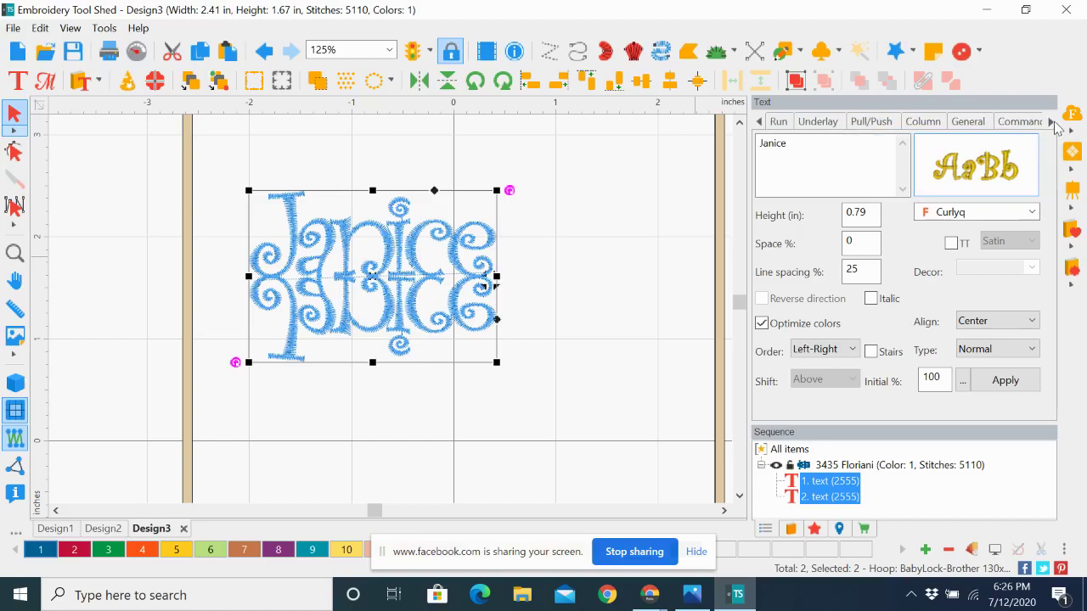
left_click(1052, 123)
left_click(1052, 123)
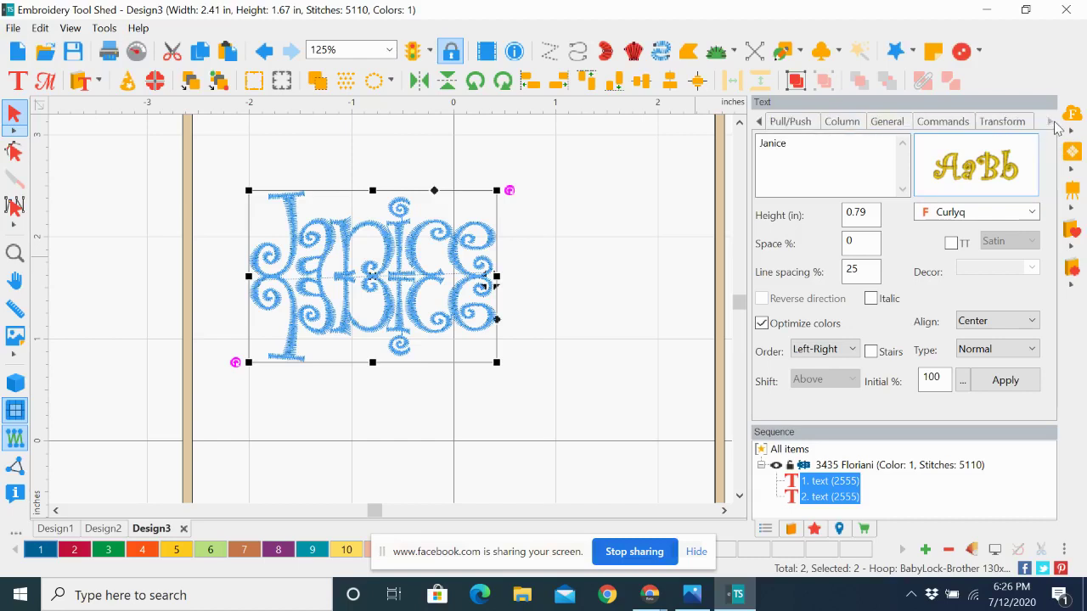
left_click(999, 126)
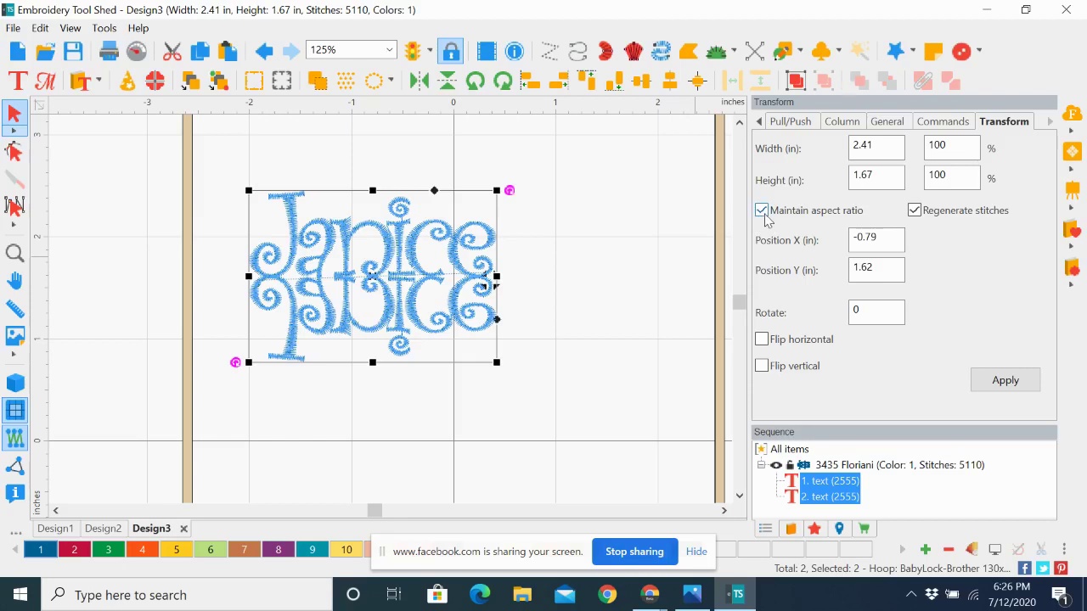
left_click_drag(885, 144, 849, 144)
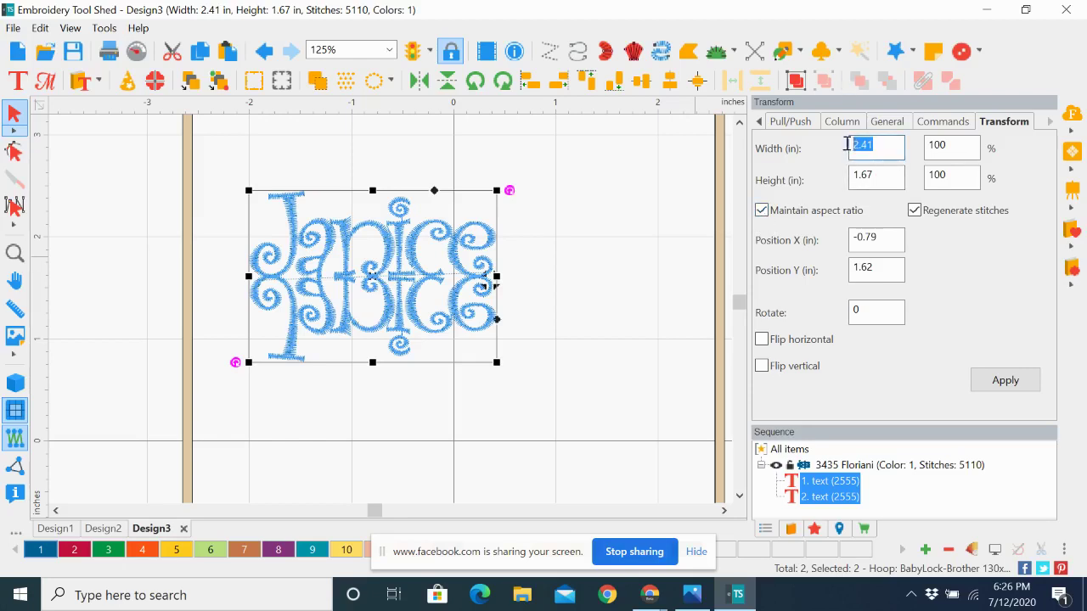
type("1.5")
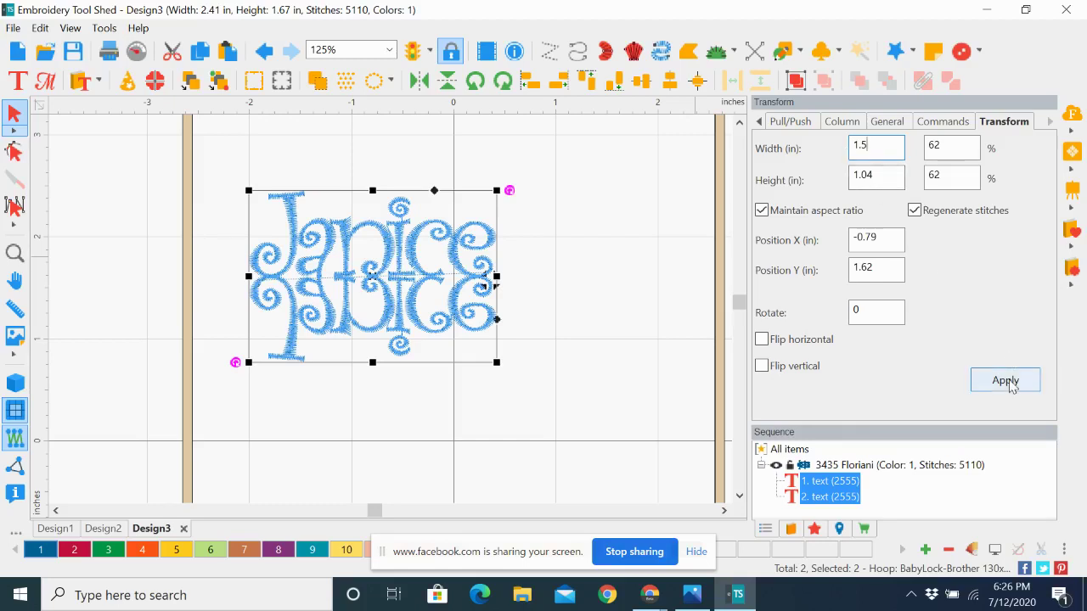
left_click(1009, 386)
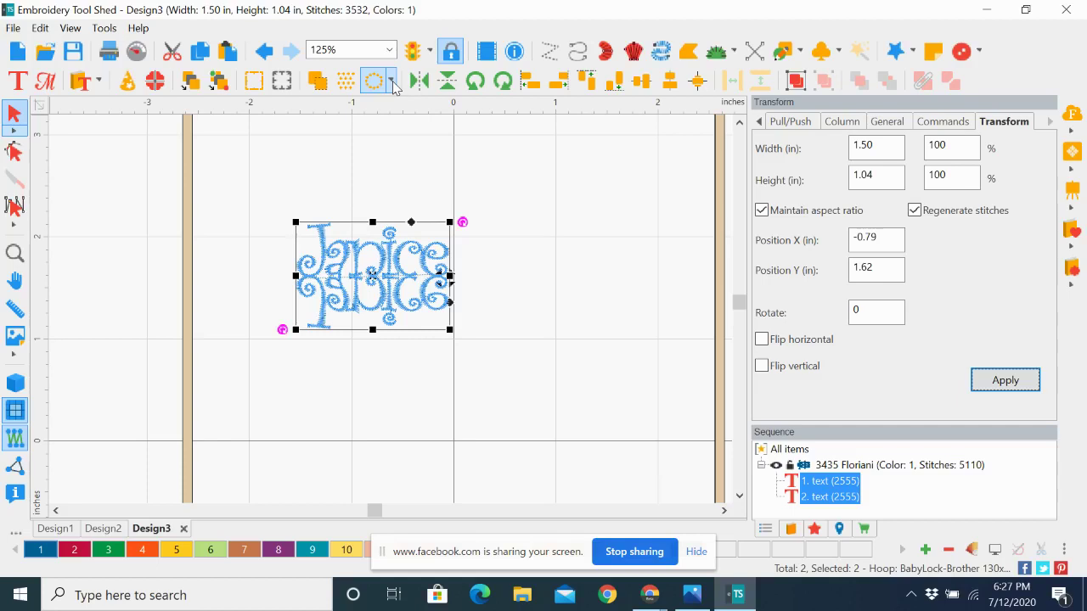
left_click(392, 81)
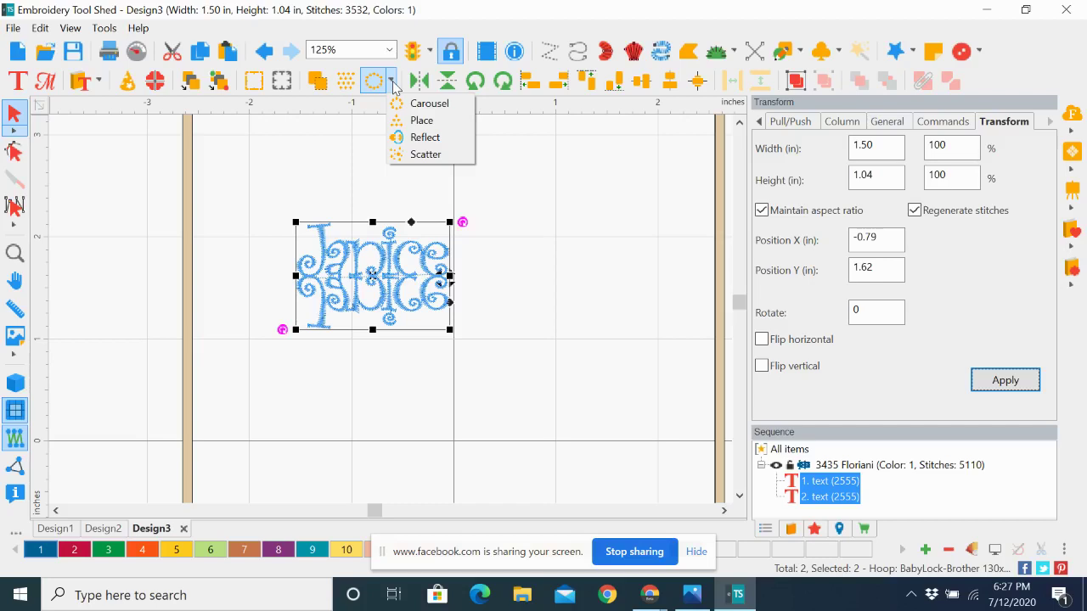
left_click(425, 107)
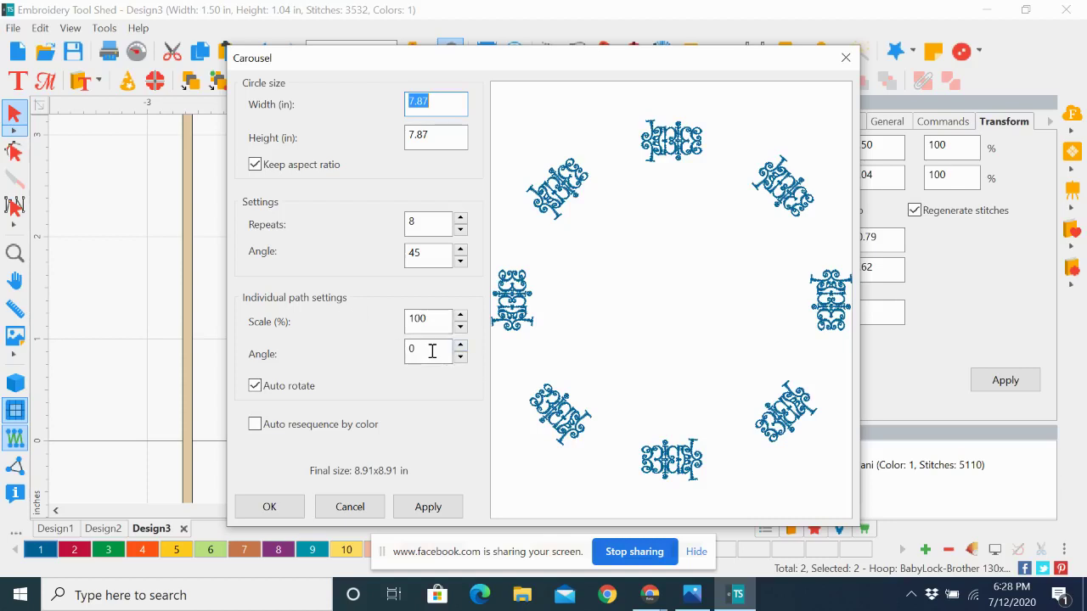
left_click_drag(431, 351, 402, 352)
type("90")
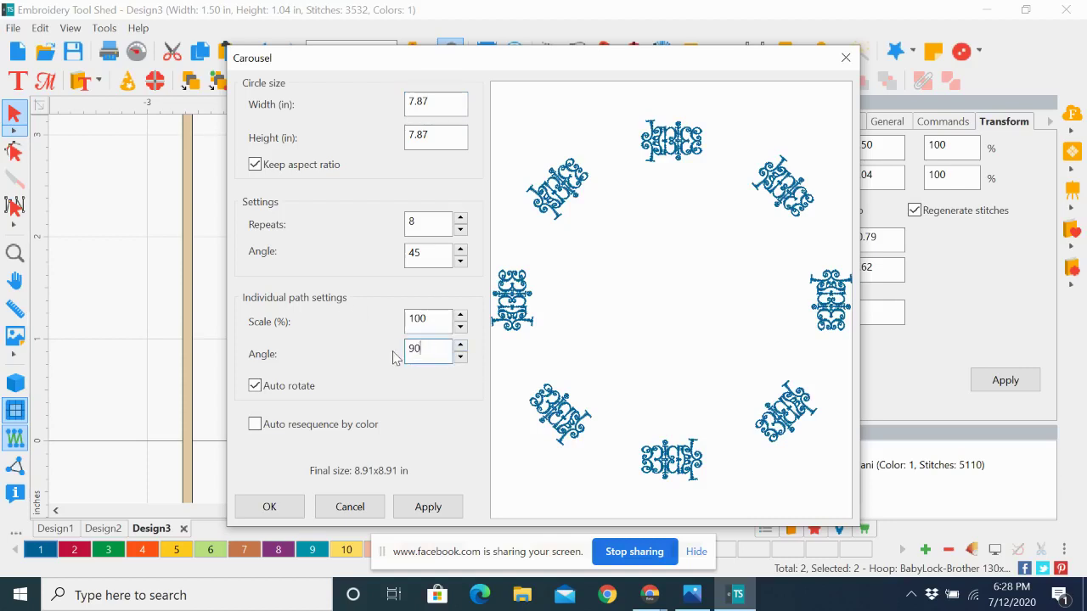
left_click(423, 511)
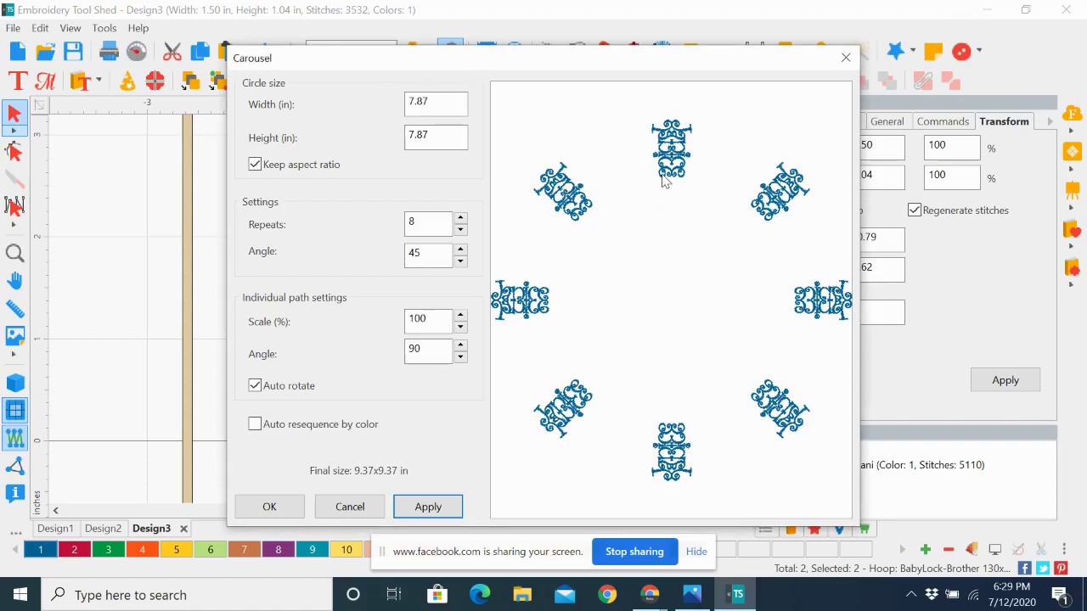
left_click(360, 507)
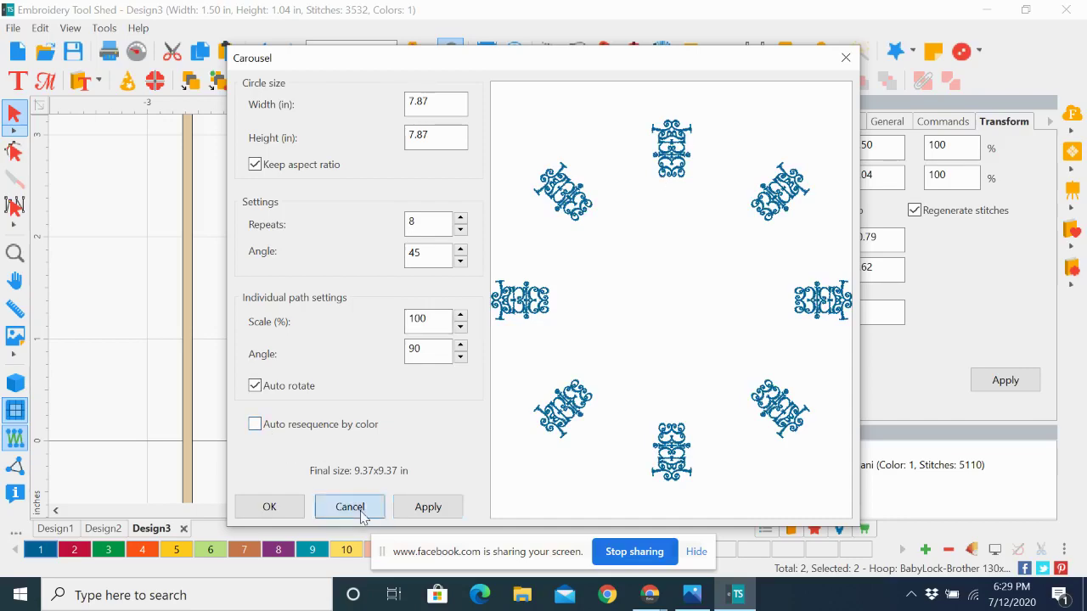
View the finished ornament photo 20200622_194028 from the desktop folder Carousel Ornaments, close it, and return to Embroidery Tool Shed.
left_click(989, 10)
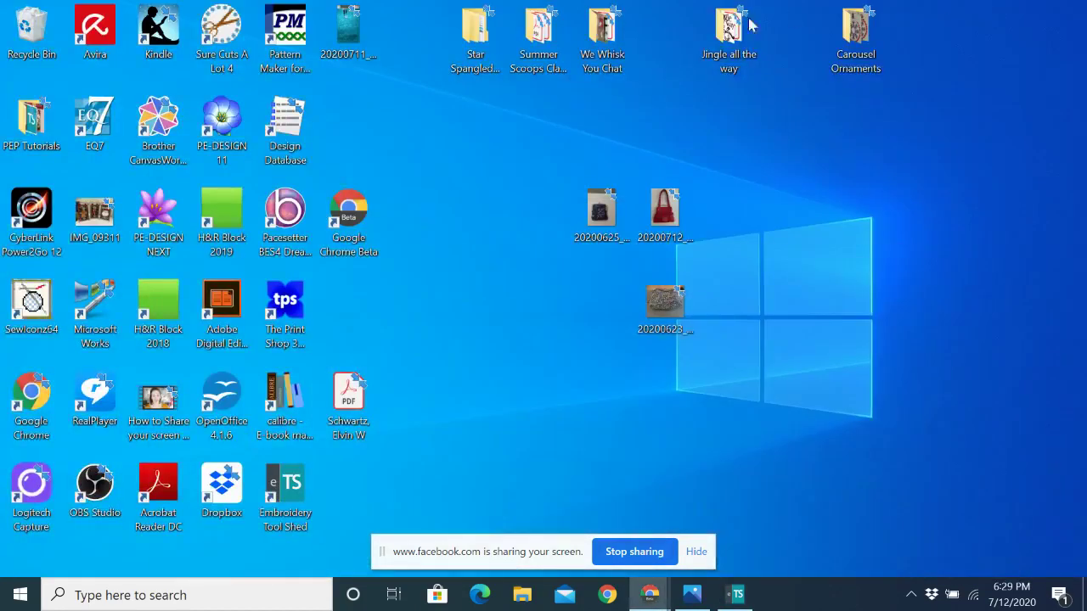
double_click(856, 34)
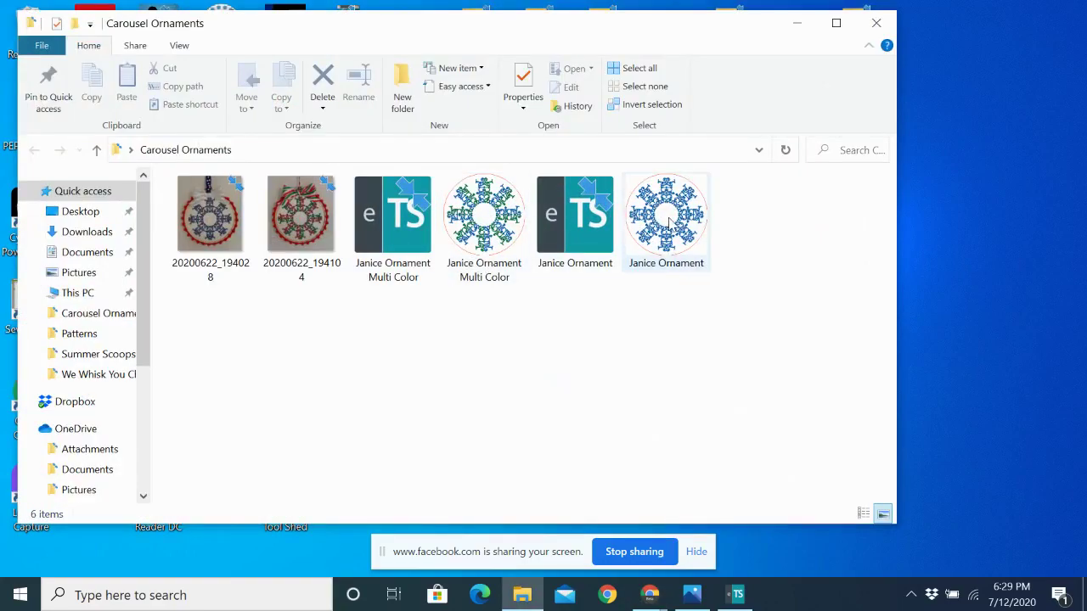
left_click(219, 219)
double_click(218, 219)
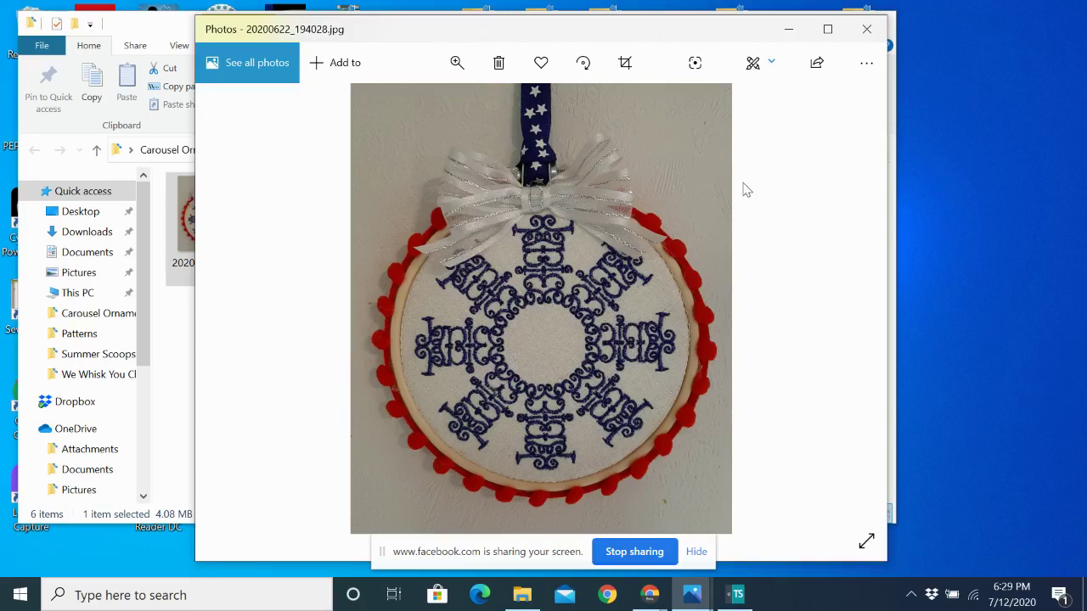
left_click(867, 33)
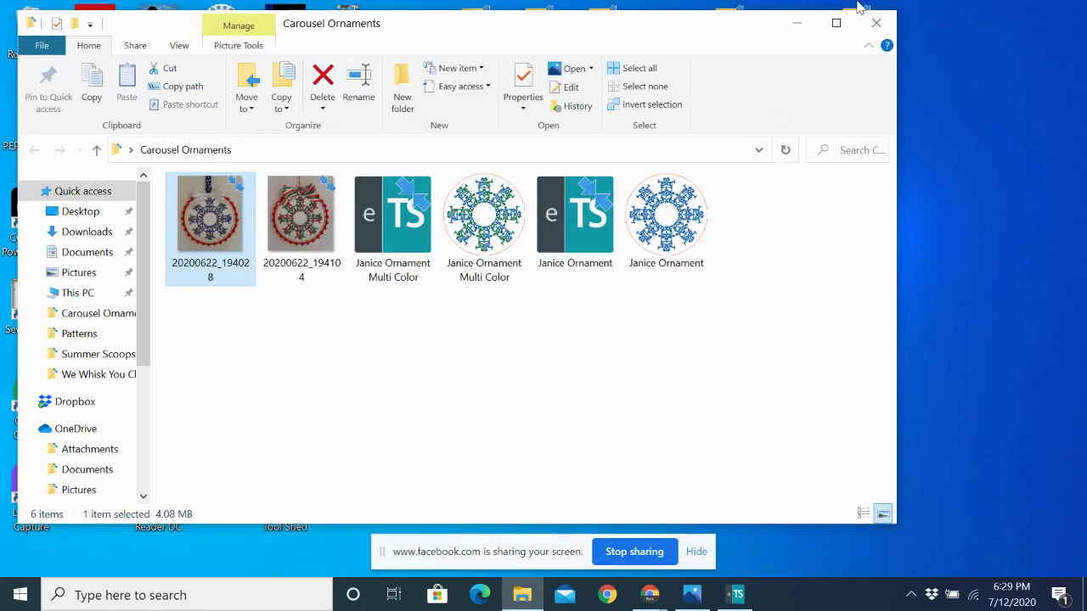
left_click(875, 23)
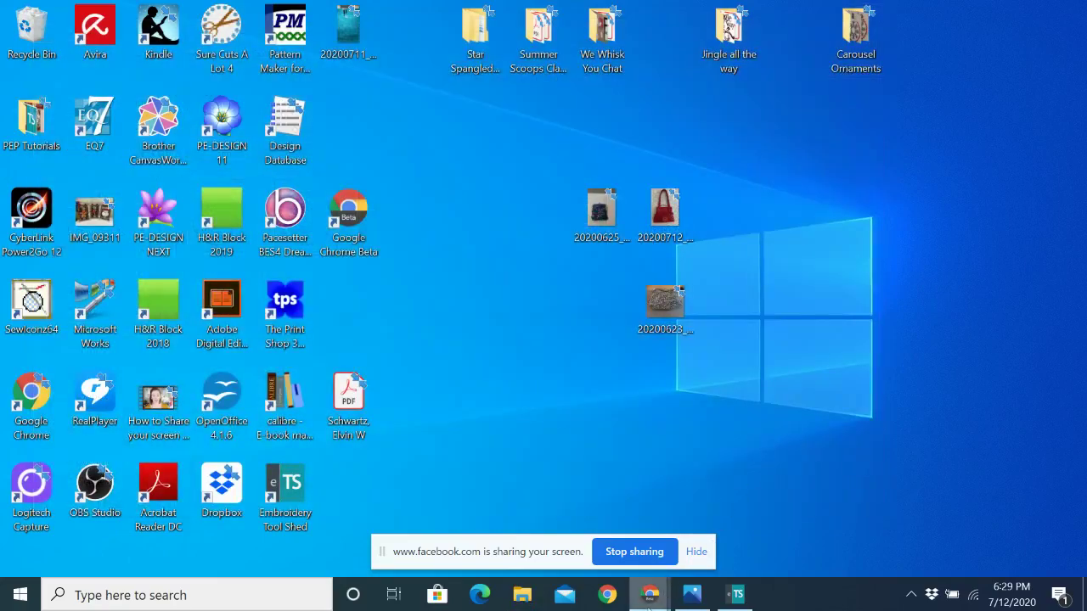
mouse_move(649, 601)
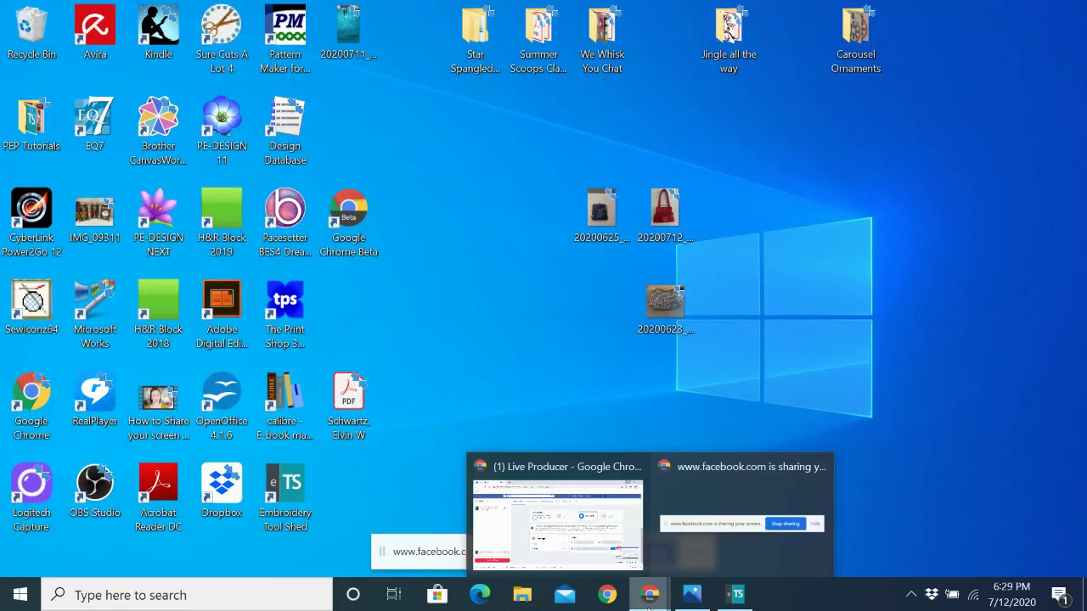
left_click(737, 595)
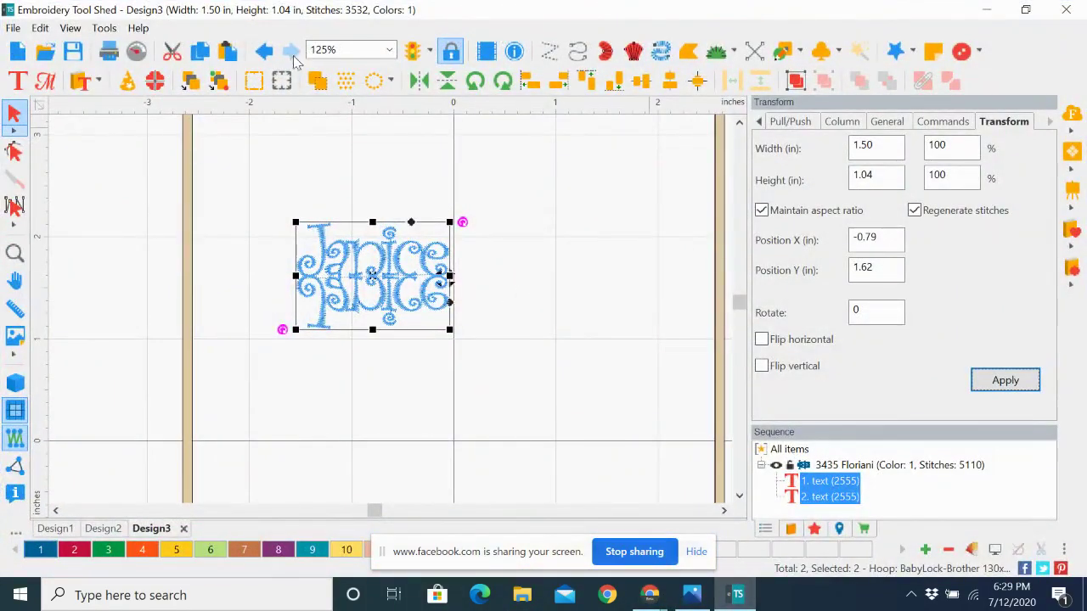
Start a Carousel of the two selected name texts and apply an individual path angle of 90.
left_click(391, 81)
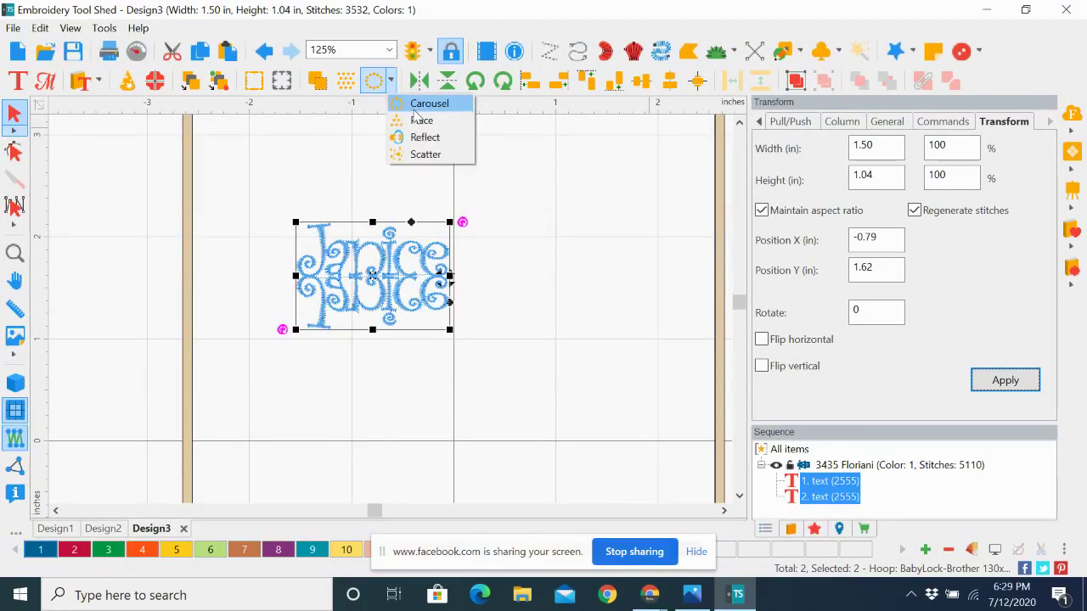
left_click(415, 106)
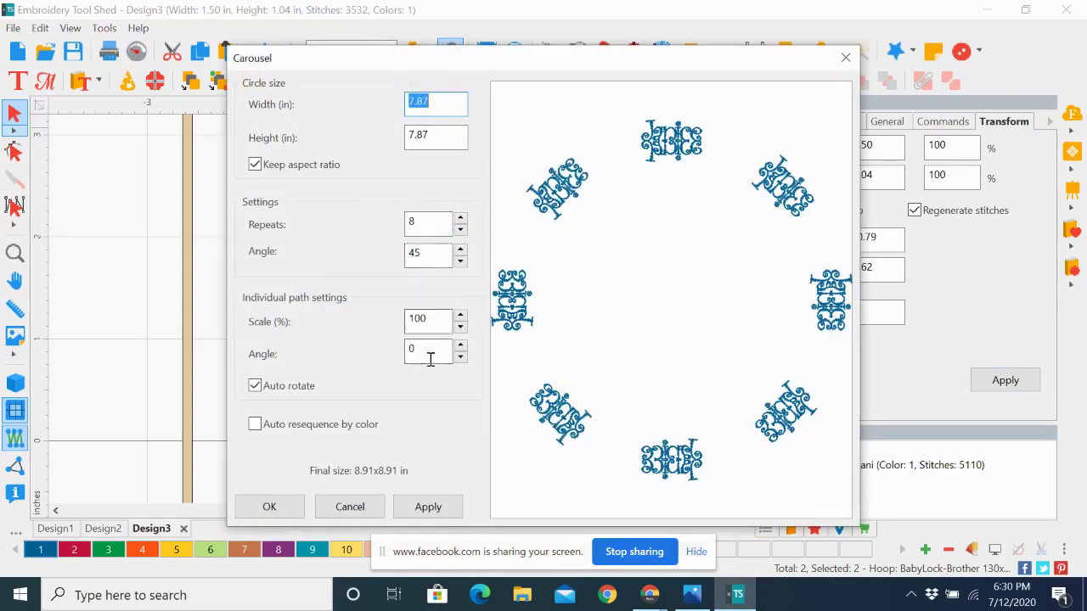
left_click_drag(429, 357, 391, 360)
type("90")
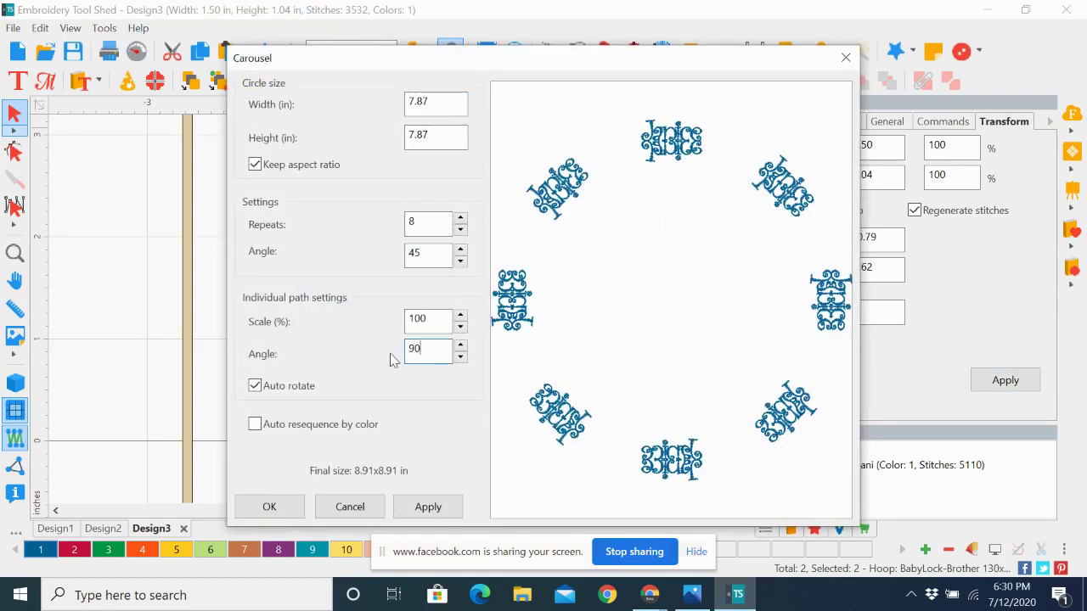
left_click(431, 508)
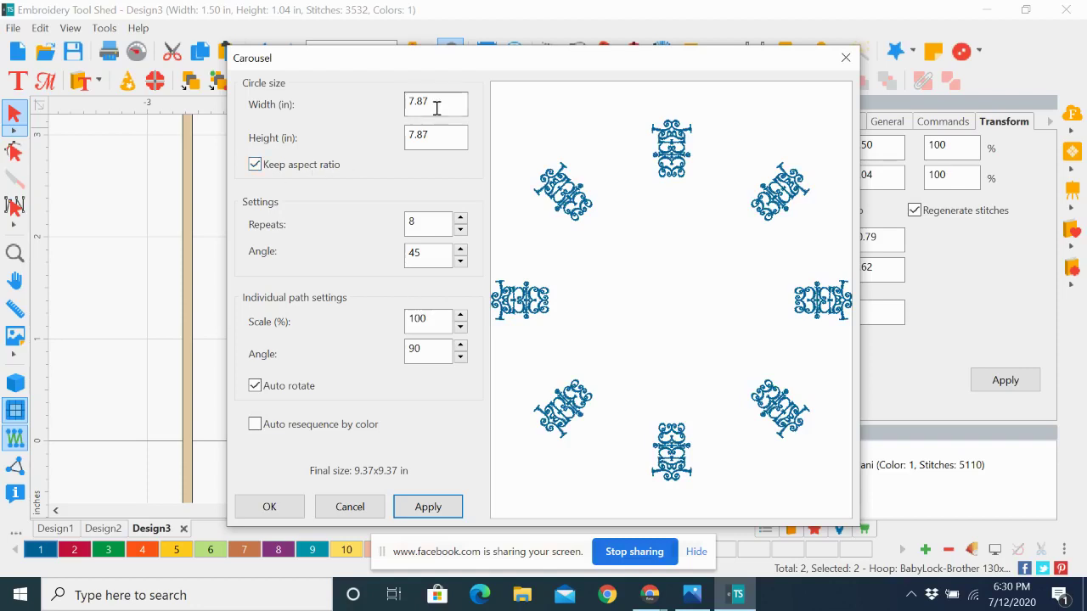
Set the carousel's circle width to 2.85 in with the aspect ratio kept, and update the preview.
left_click_drag(438, 104, 390, 101)
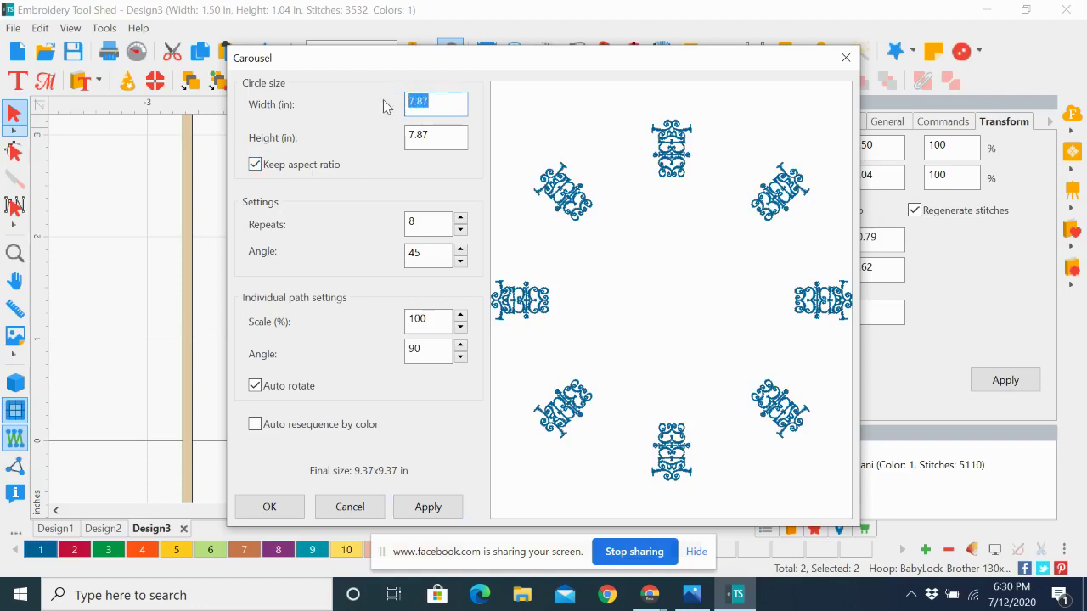
type("2.85")
left_click(428, 507)
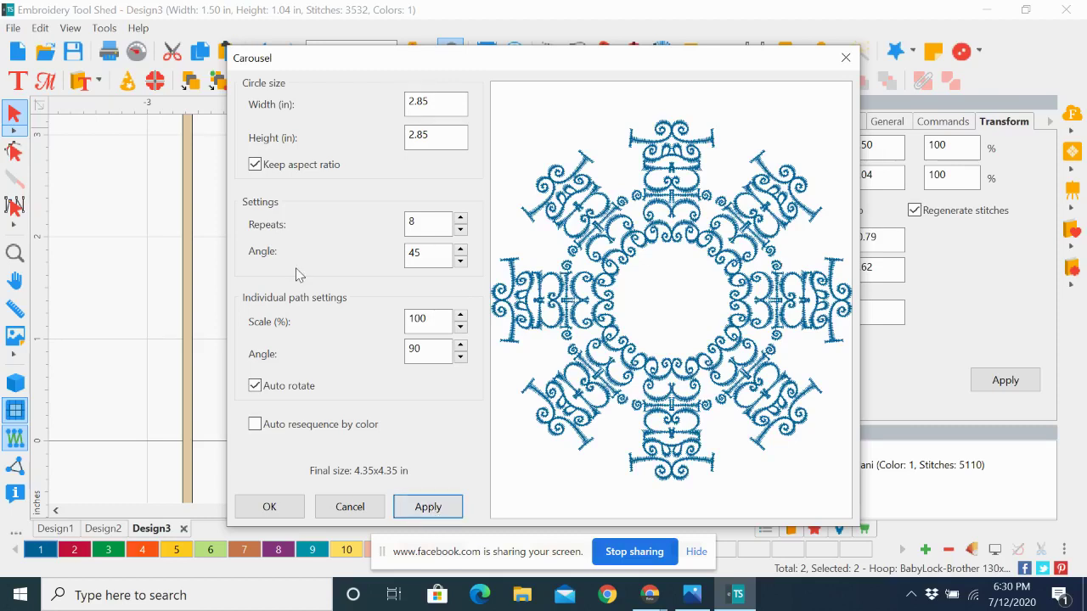
Preview the carousel with a circle width of 3 in, and again with 2.75 in.
left_click_drag(435, 102, 371, 114)
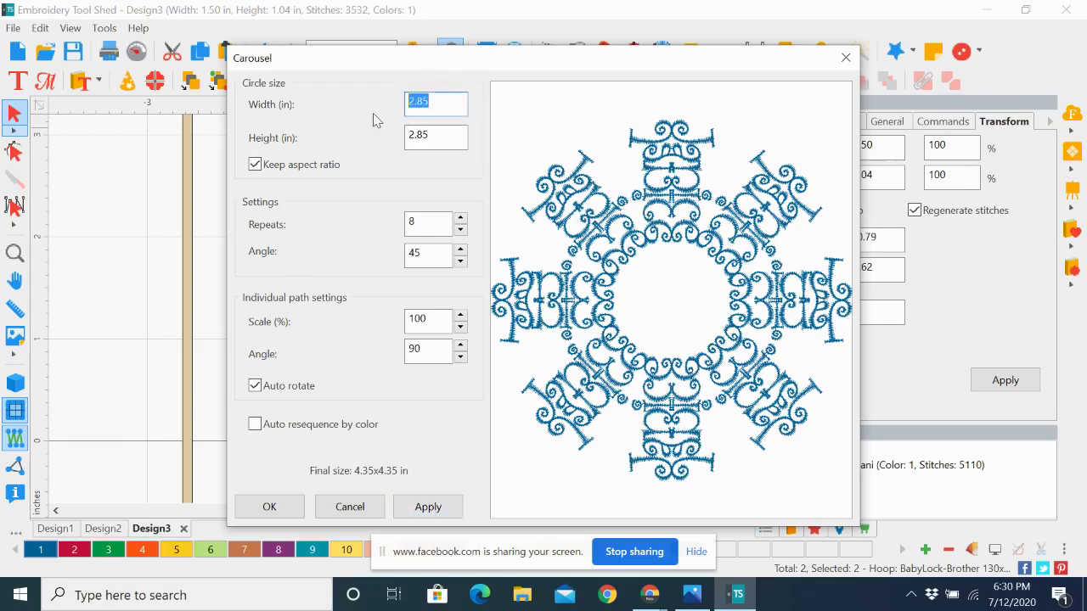
type("3")
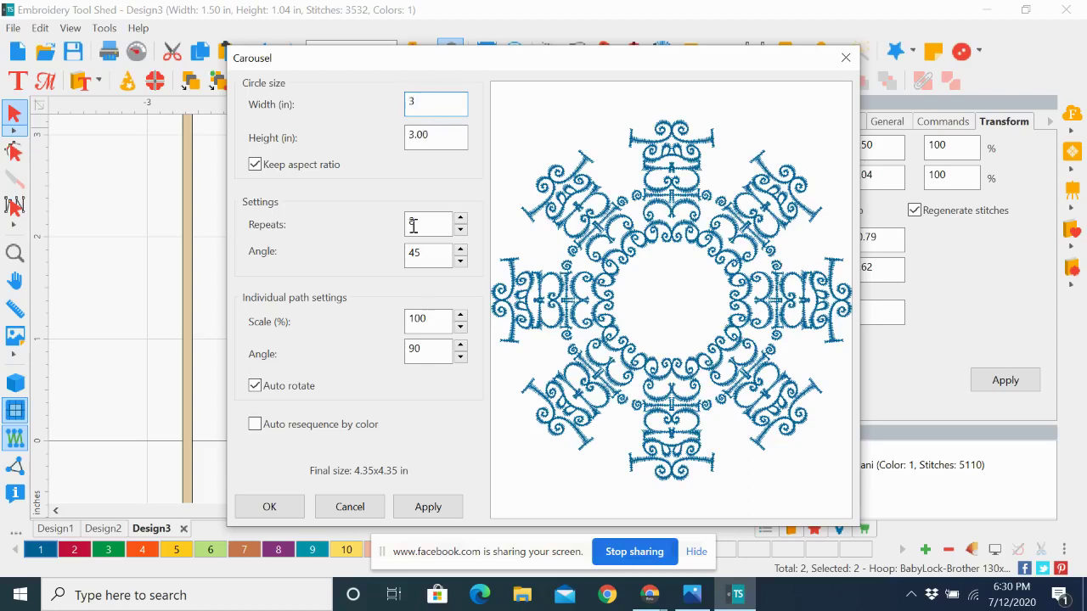
left_click(433, 506)
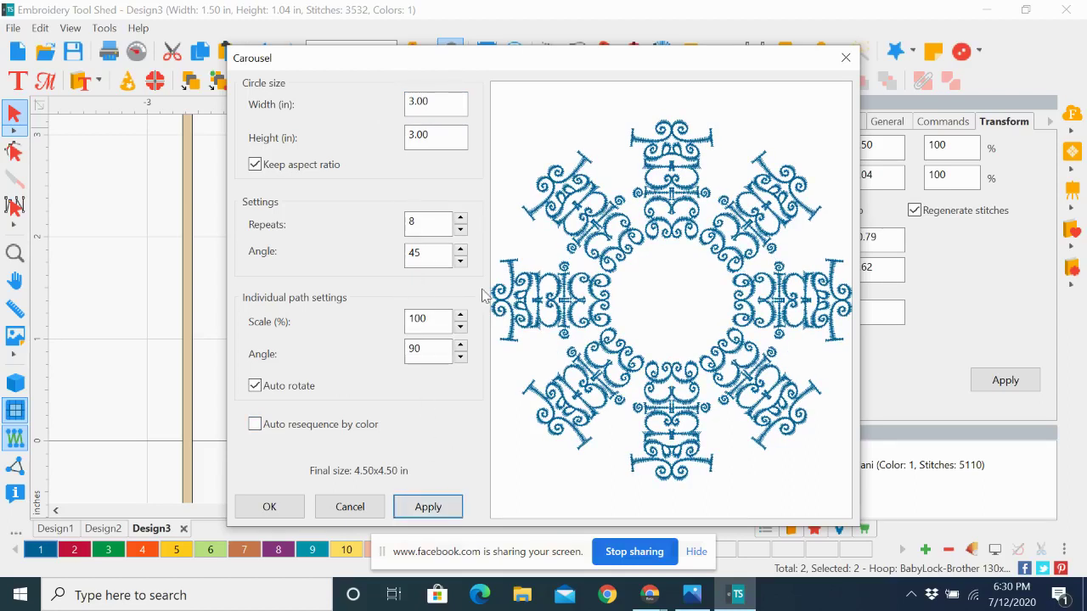
left_click_drag(441, 99, 394, 103)
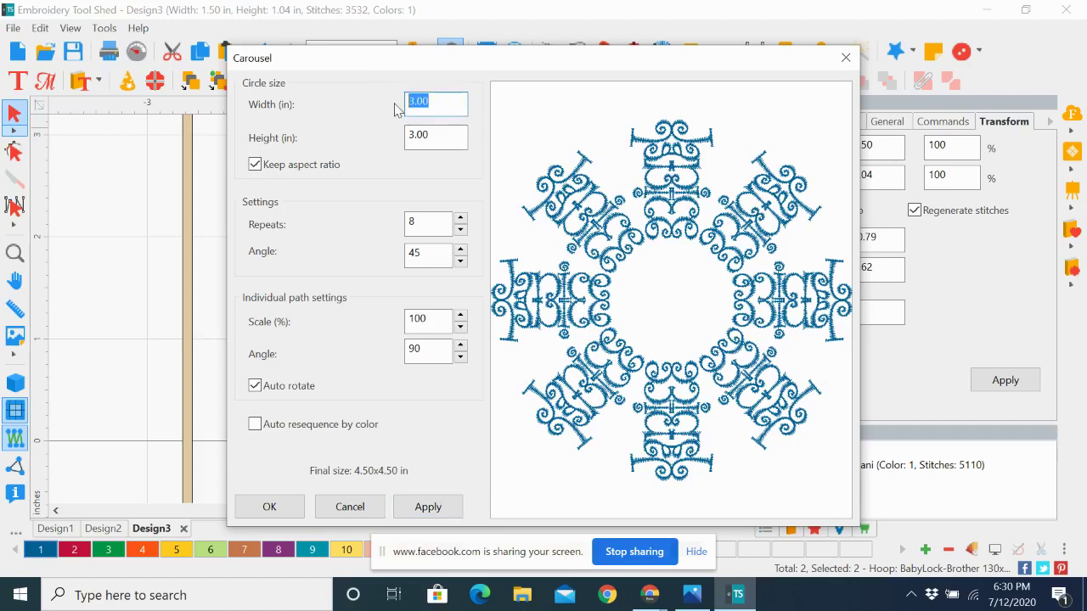
type("2.75")
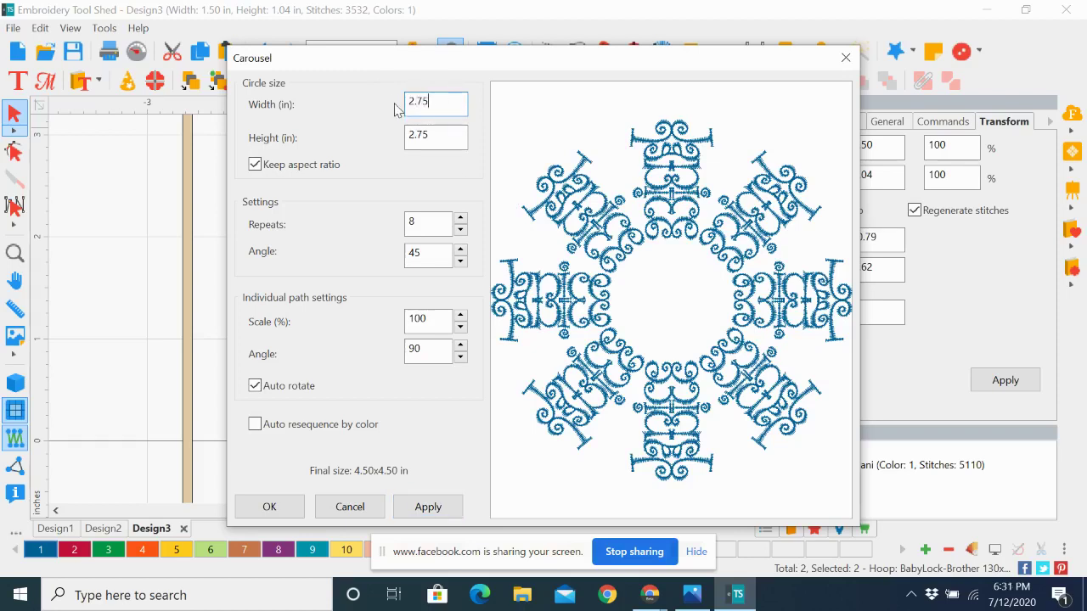
left_click(439, 509)
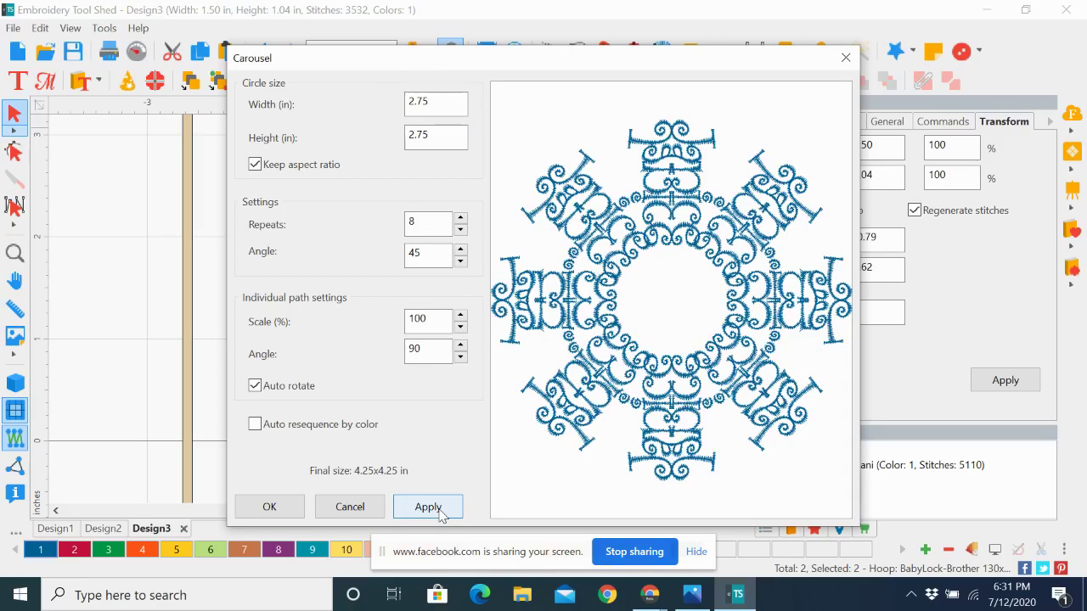
Return the circle width to 2.85 in, enable Auto resequence by color, and create the carousel.
left_click(437, 98)
left_click_drag(437, 98, 379, 102)
type("2.")
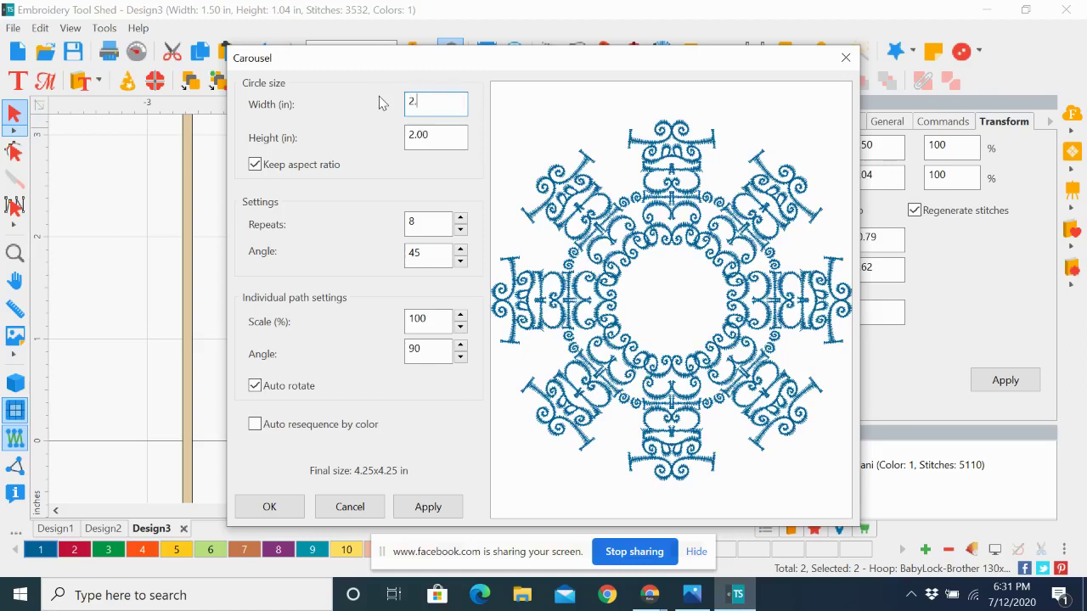
type("85")
left_click(428, 508)
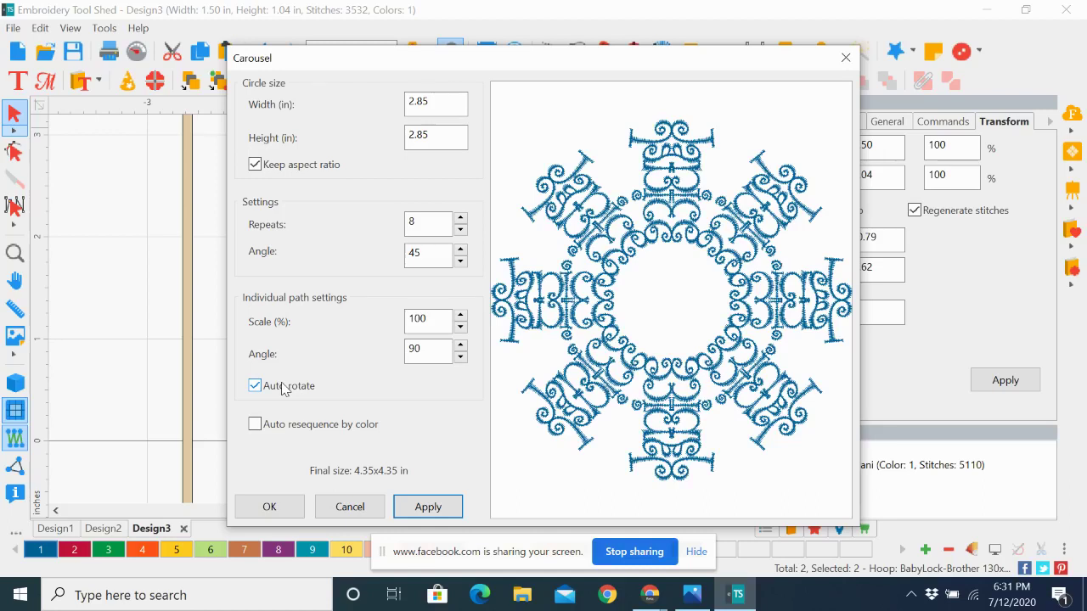
left_click(254, 424)
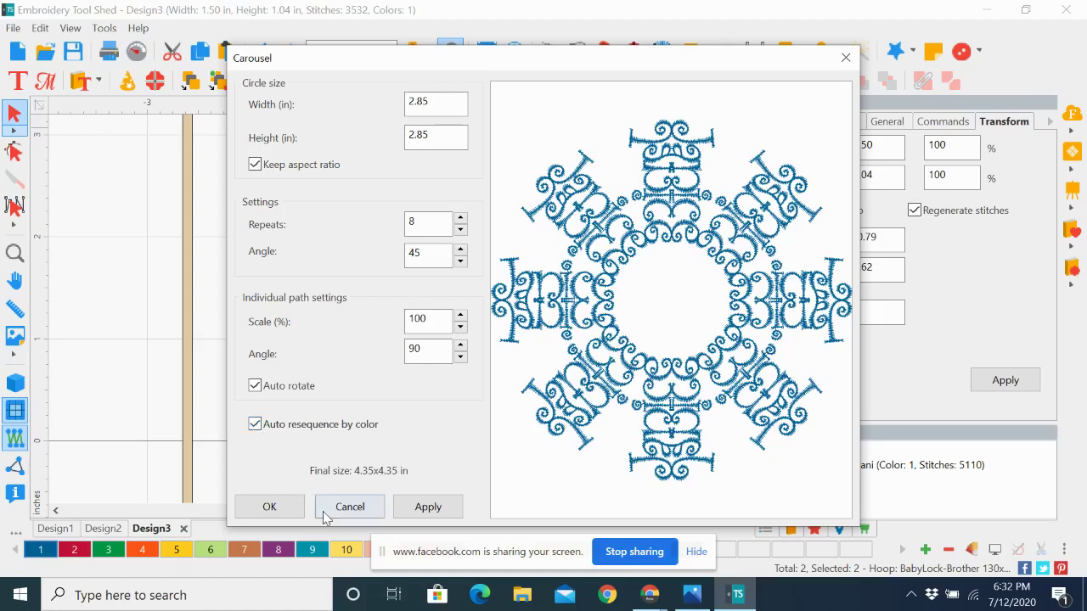
left_click(270, 507)
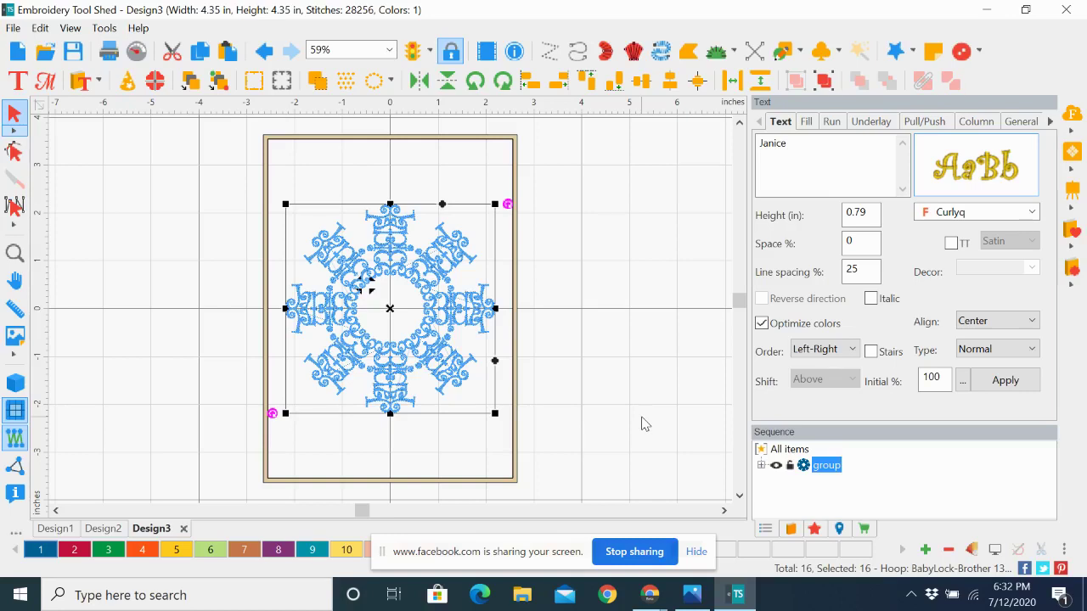
left_click(623, 319)
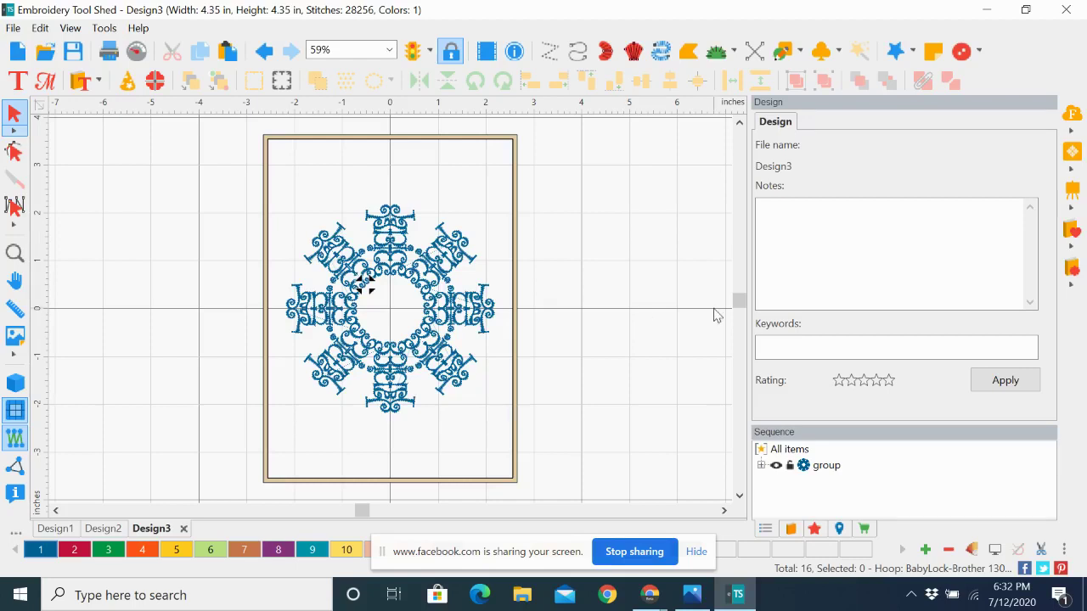
left_click(13, 28)
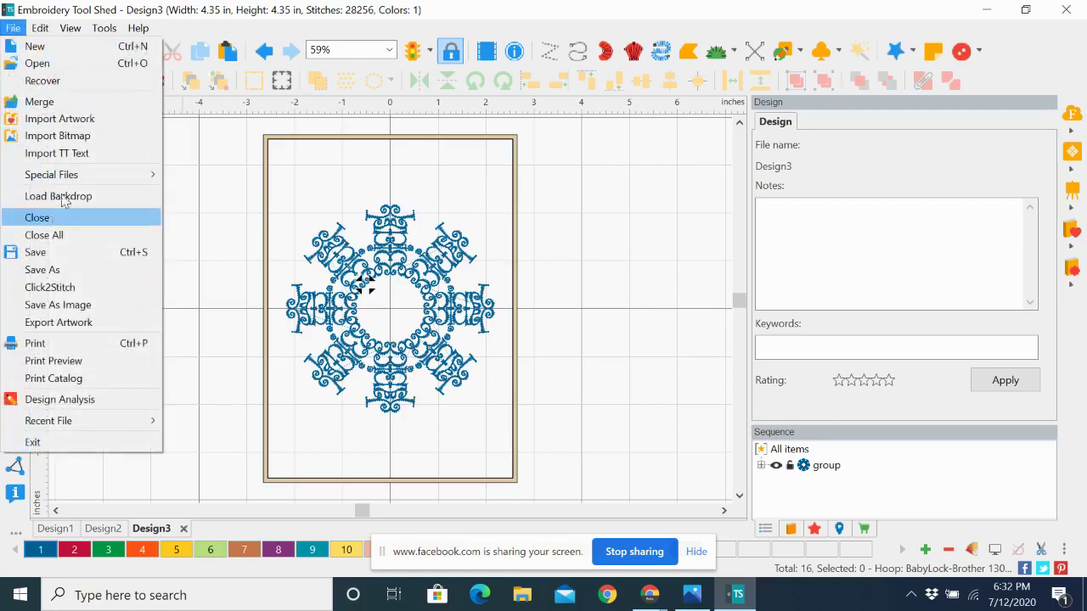
left_click(235, 195)
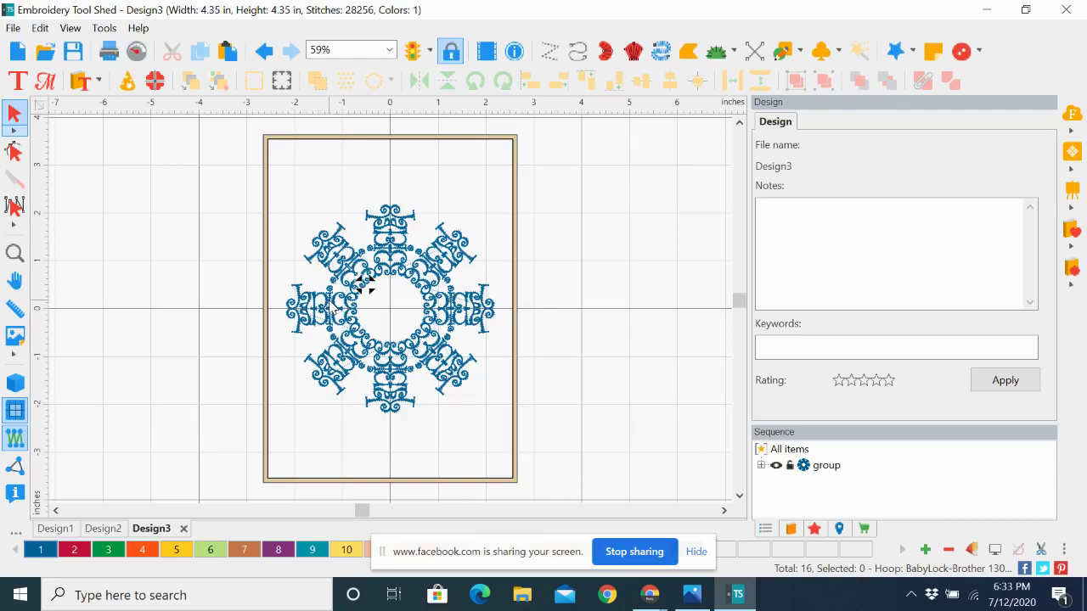
View the ornament photo 20200622_194104 from the desktop folder Carousel Ornaments, and return to Embroidery Tool Shed.
left_click(987, 17)
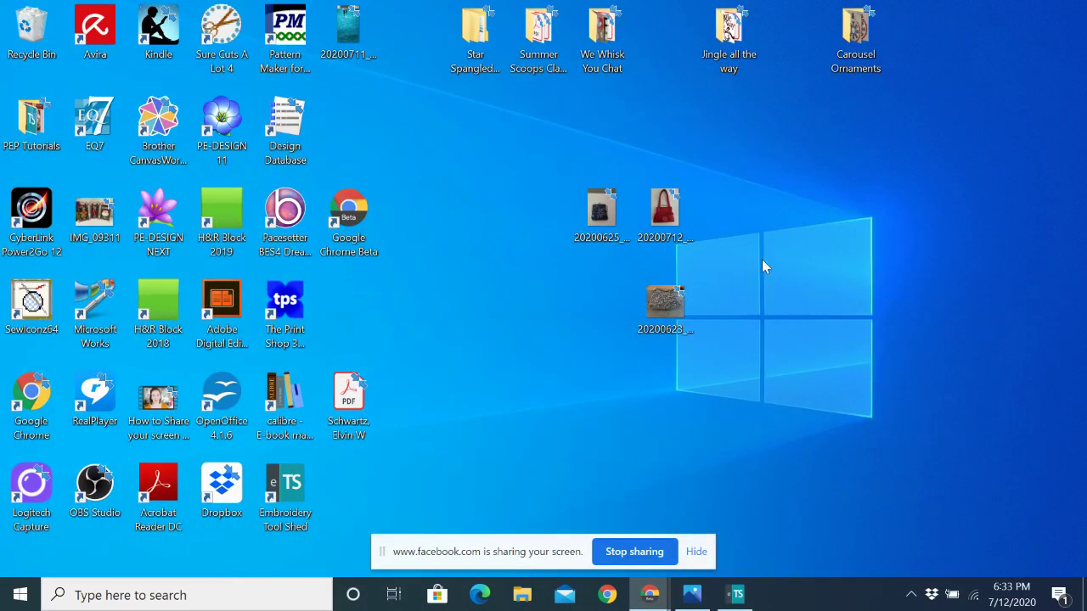
double_click(853, 47)
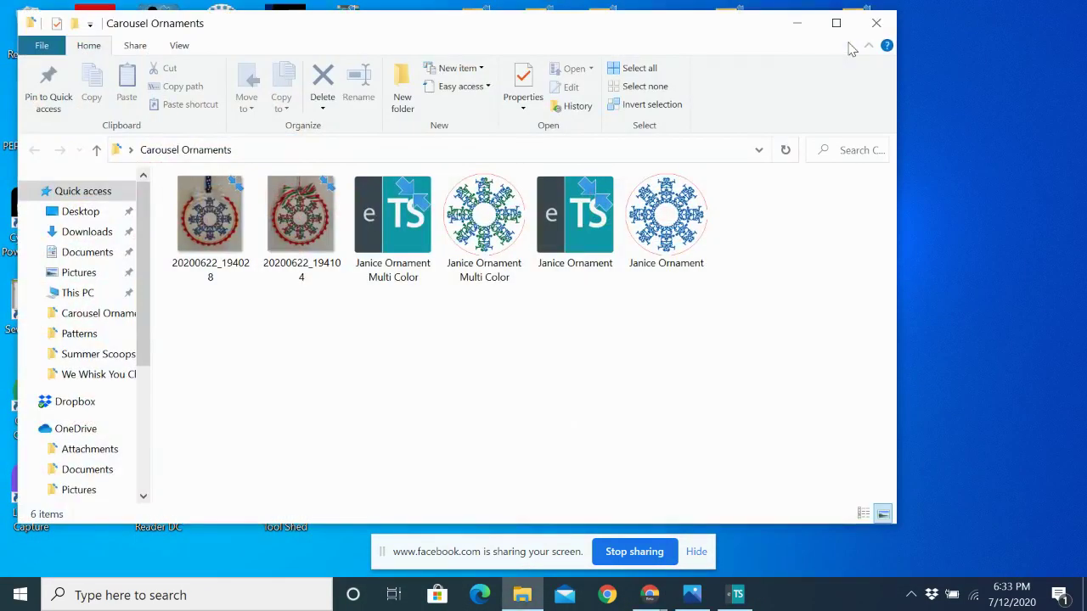
double_click(301, 231)
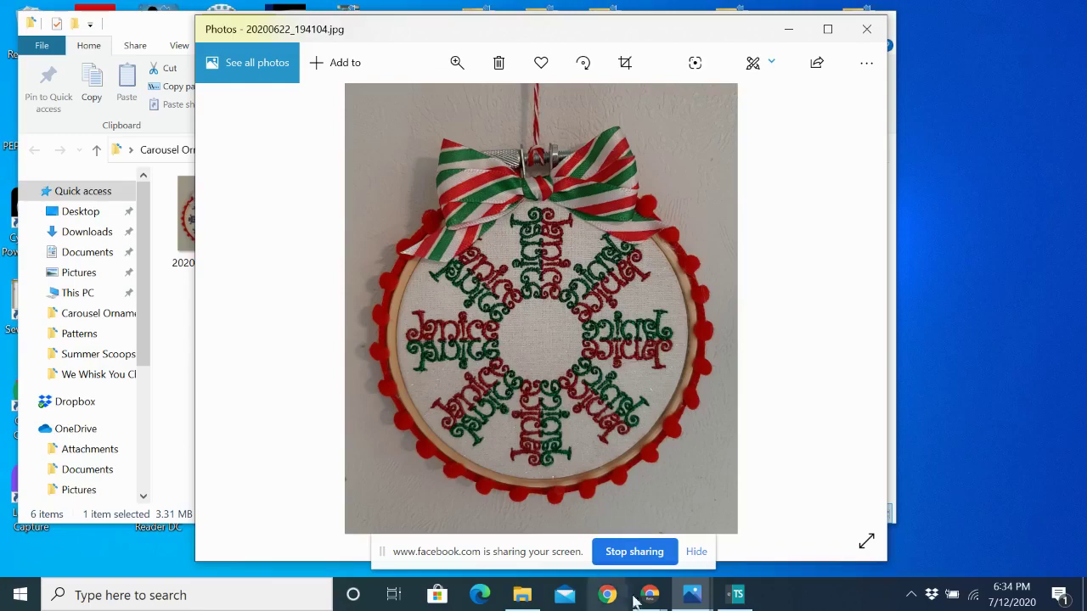
left_click(735, 594)
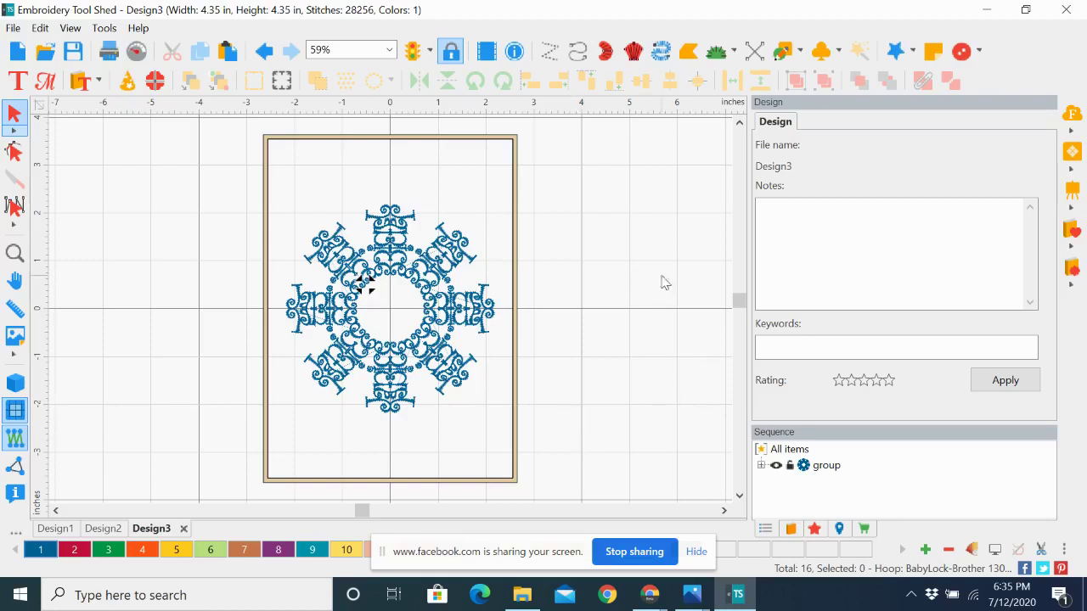
Draw an outline circle about 4.34 in wide with the Ellipse tool beside the hoop, and select it.
left_click(801, 52)
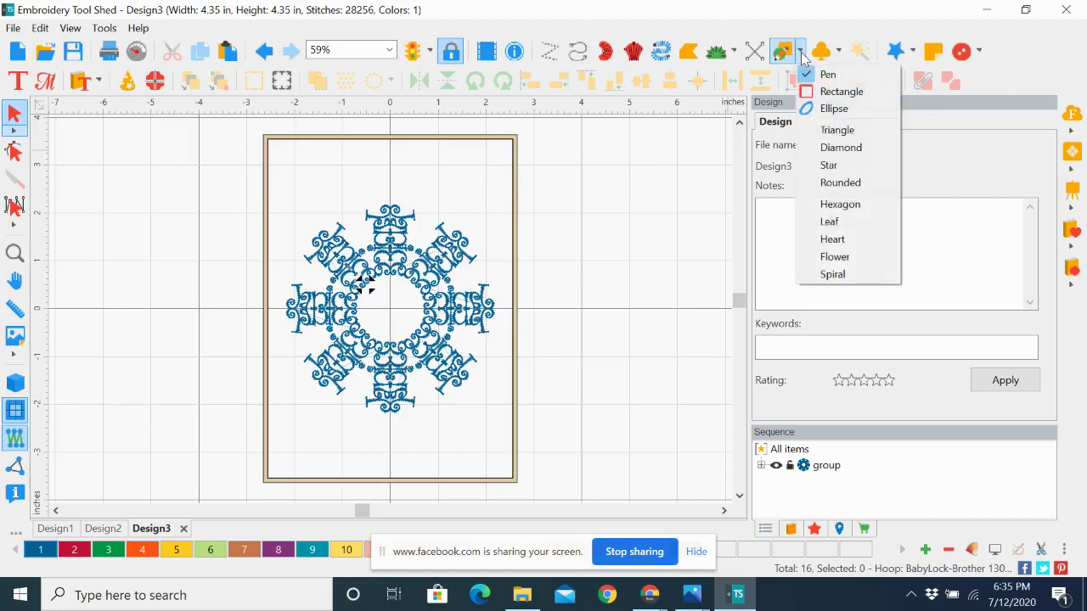
left_click(834, 108)
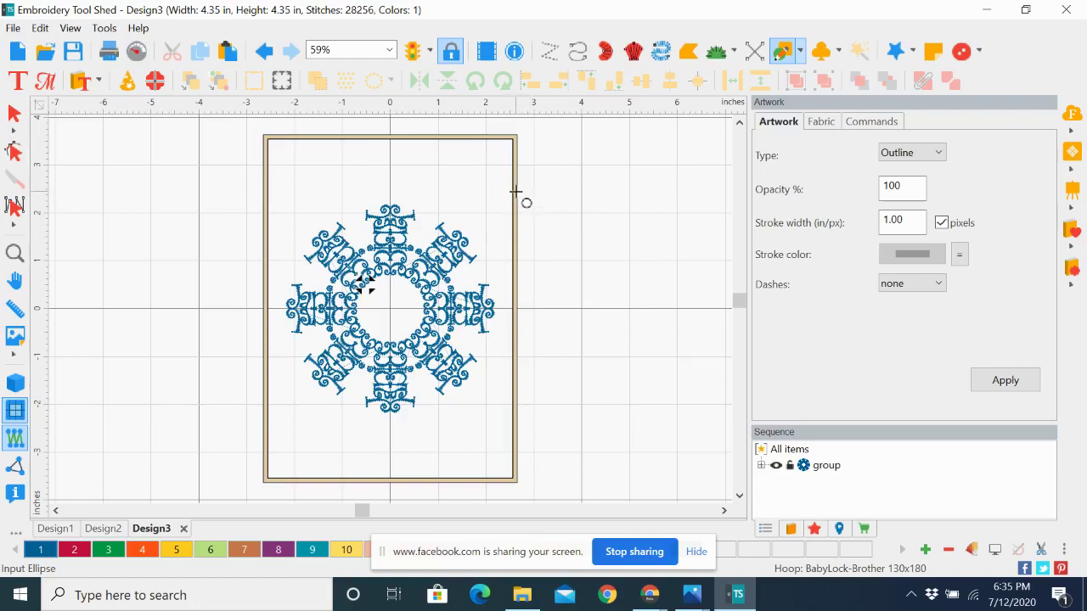
left_click_drag(515, 192, 676, 400)
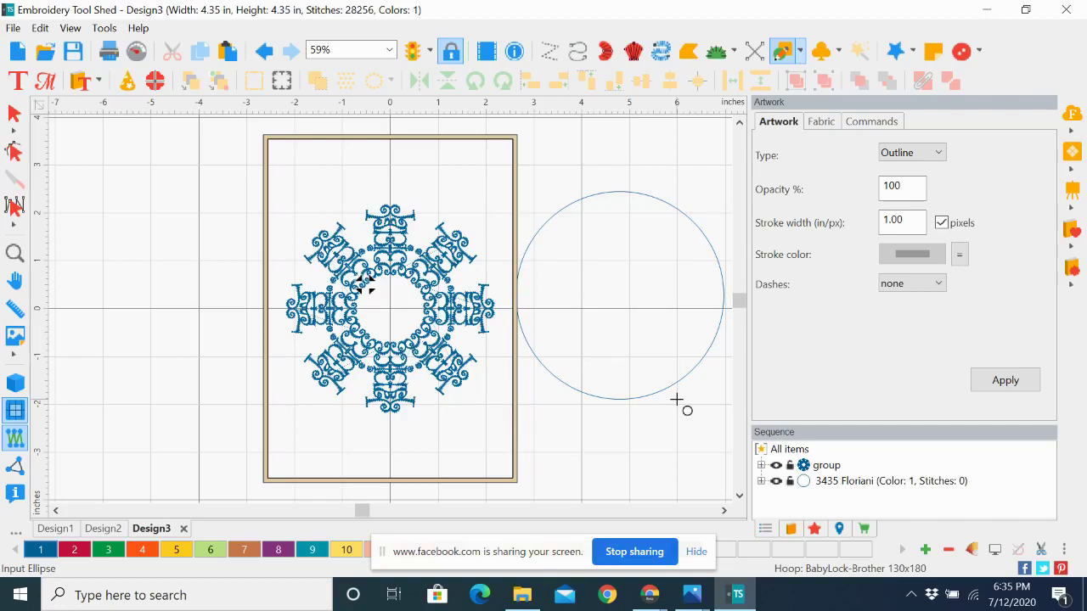
left_click(14, 113)
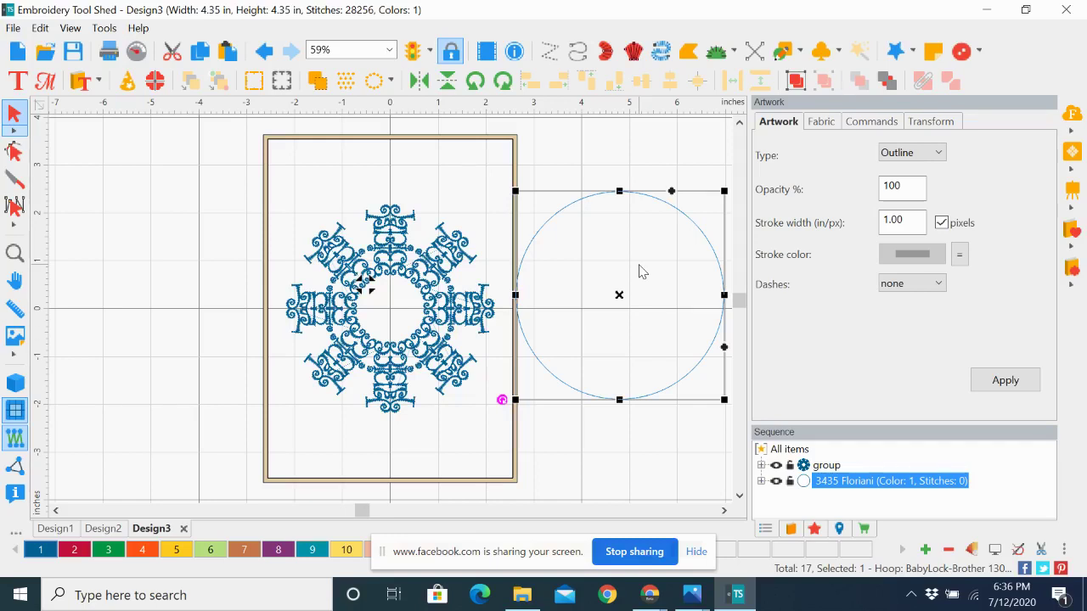
Resize the circle to 3.87 in wide, maintaining its aspect ratio.
left_click(931, 122)
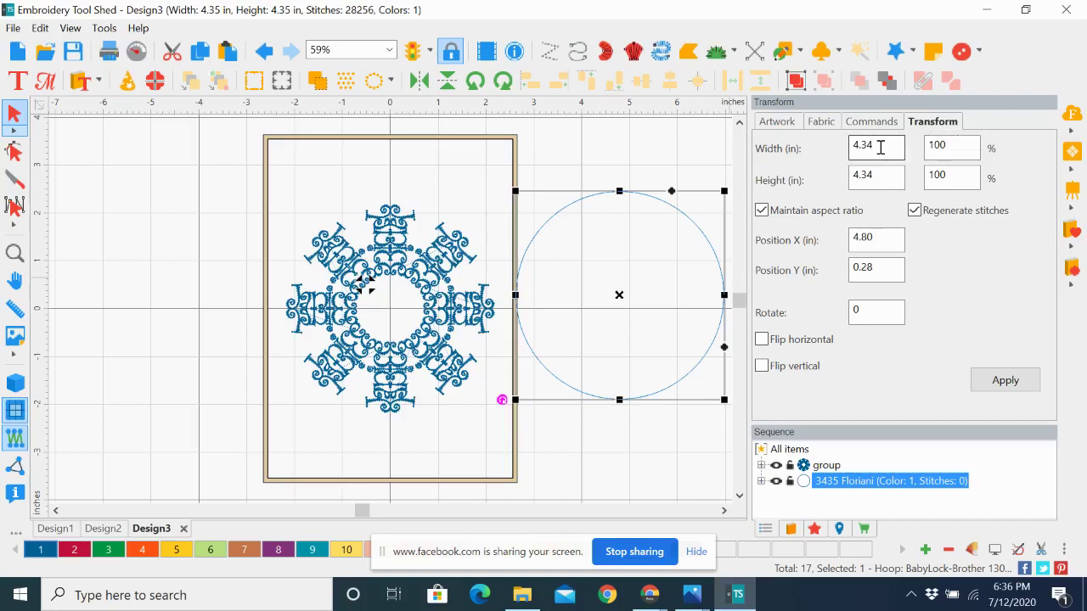
double_click(881, 148)
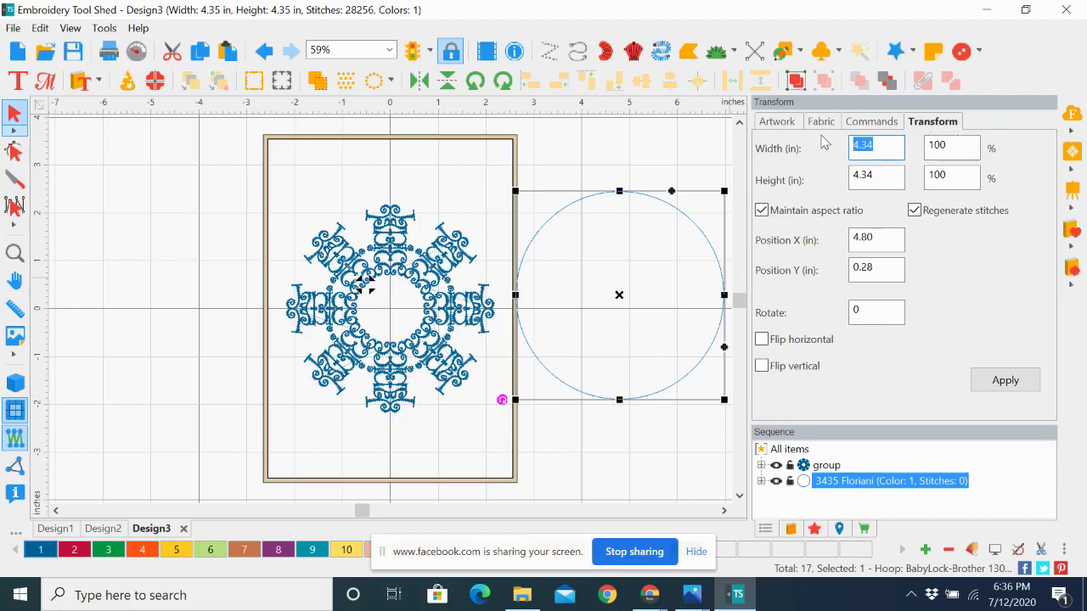
type("3.87")
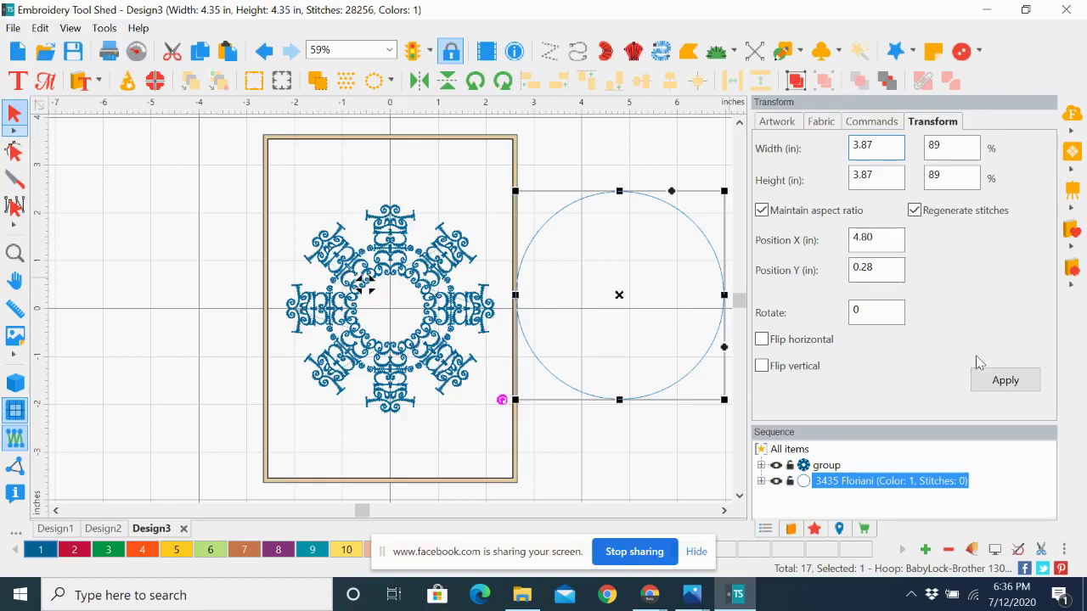
left_click(1005, 384)
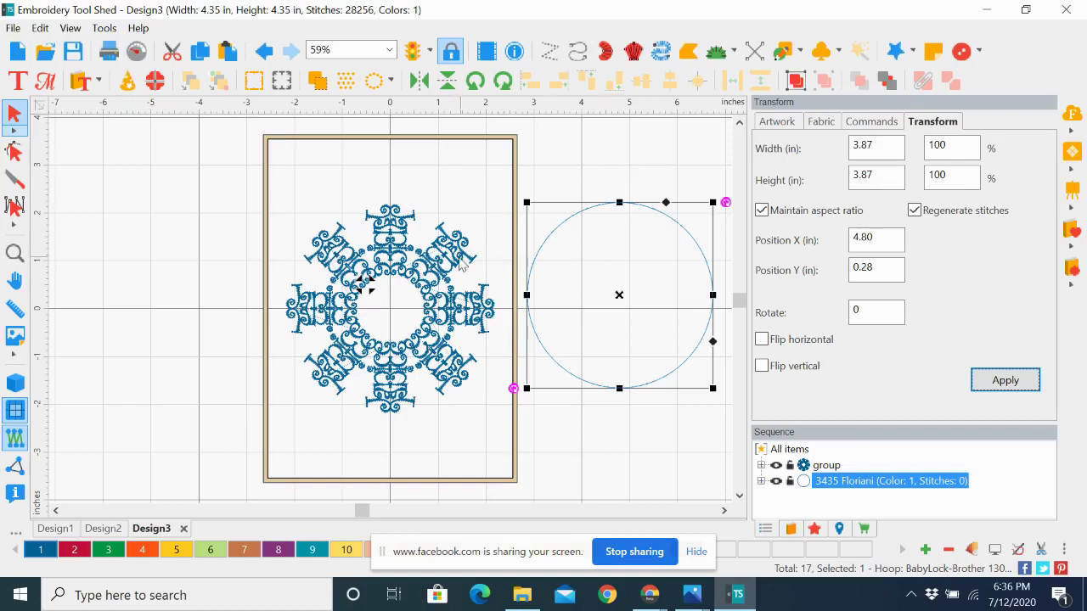
Resize the carousel name group to 3.5 in wide, maintaining its aspect ratio.
right_click(404, 241)
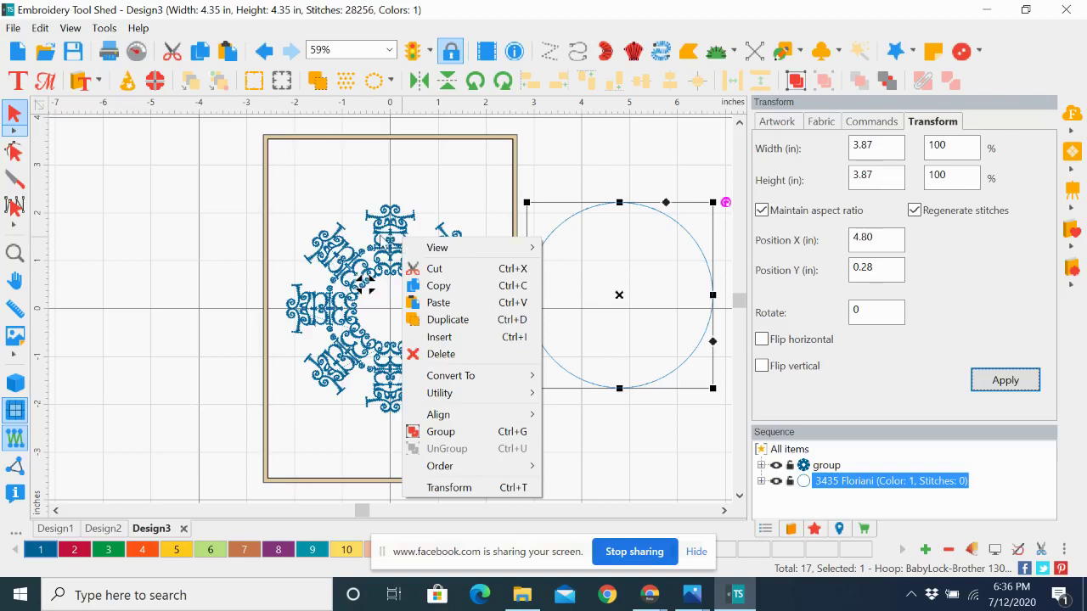
left_click(386, 239)
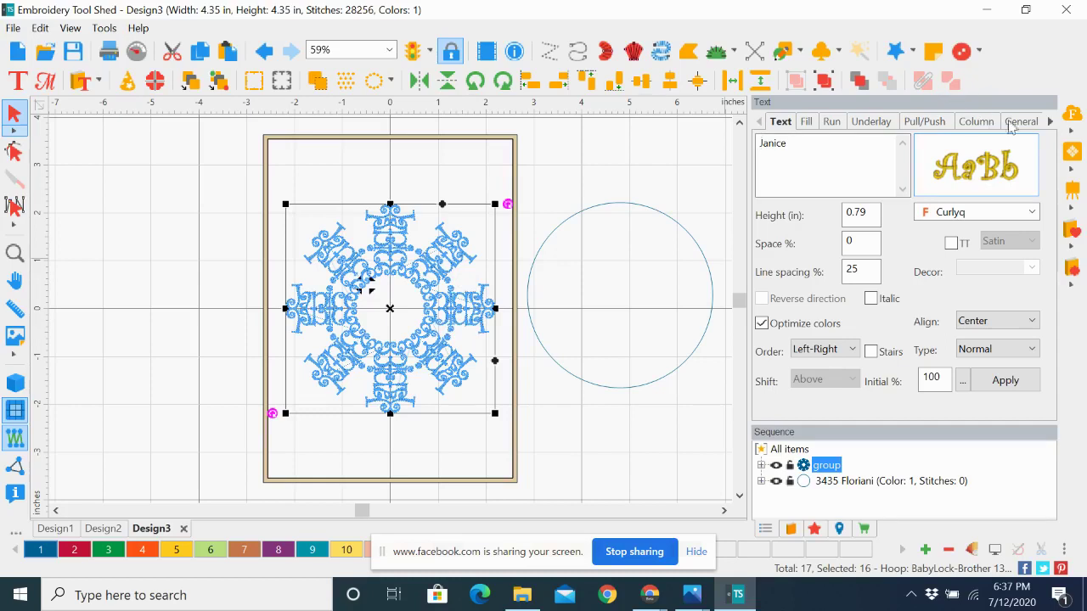
left_click(1051, 124)
left_click(1051, 124)
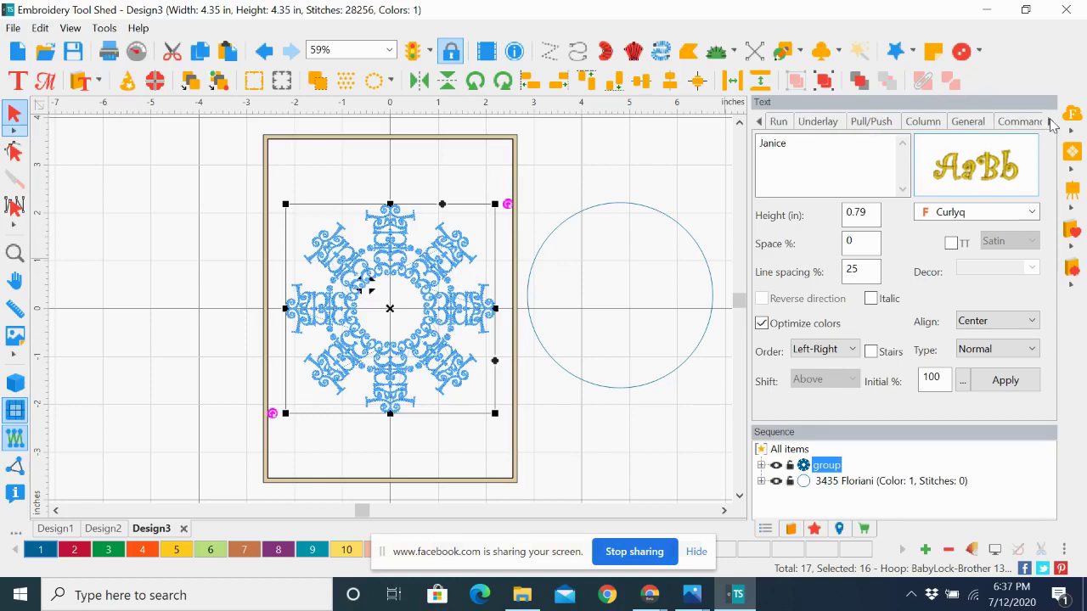
left_click(1051, 124)
left_click(1051, 124)
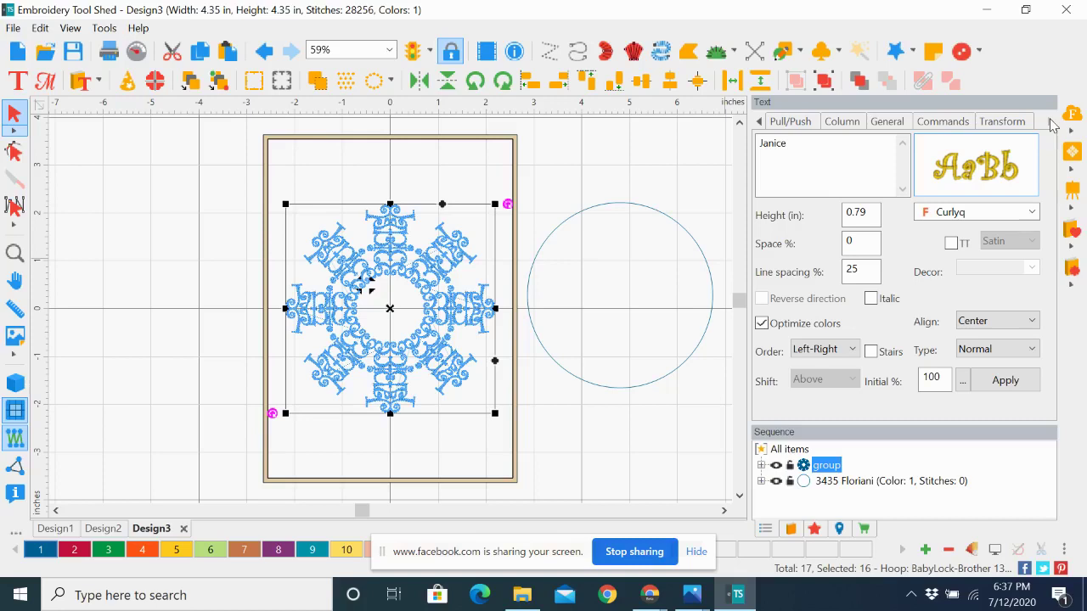
left_click(1017, 126)
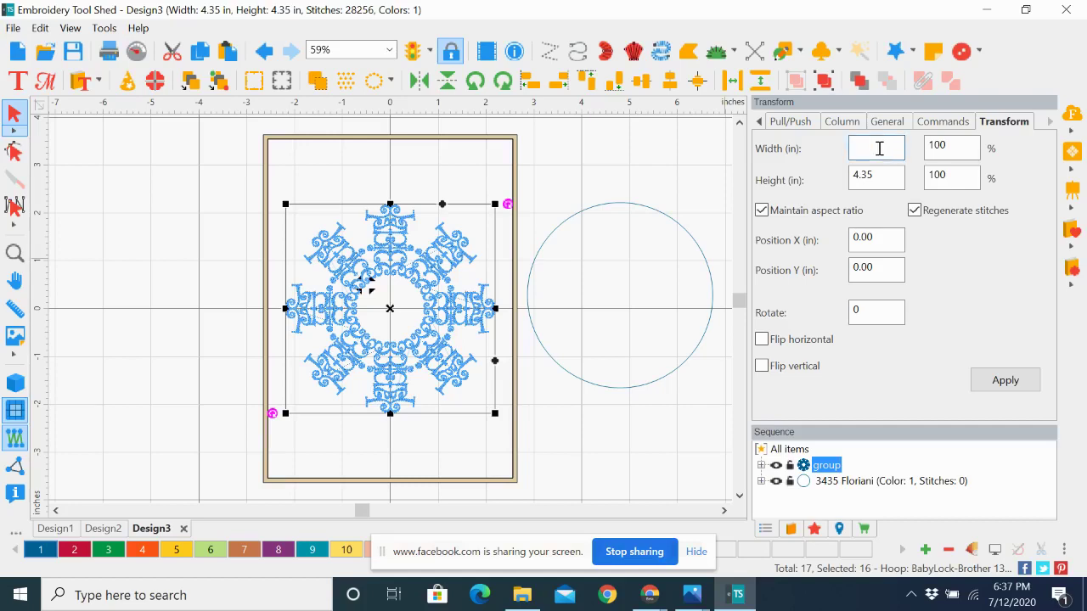
left_click_drag(882, 148, 849, 155)
type("3.5")
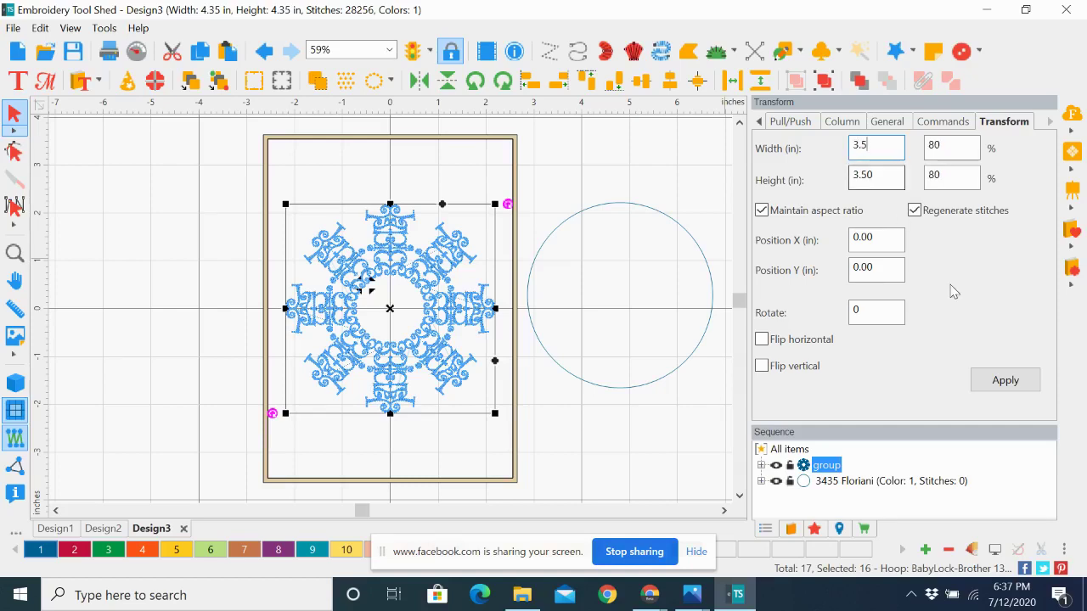
left_click(1006, 381)
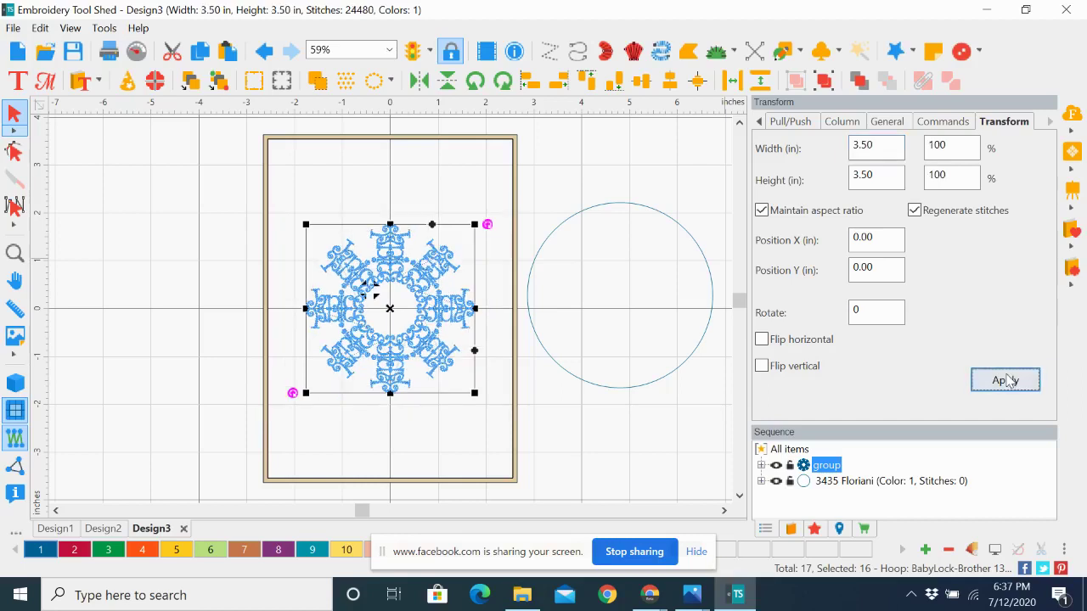
left_click(144, 316)
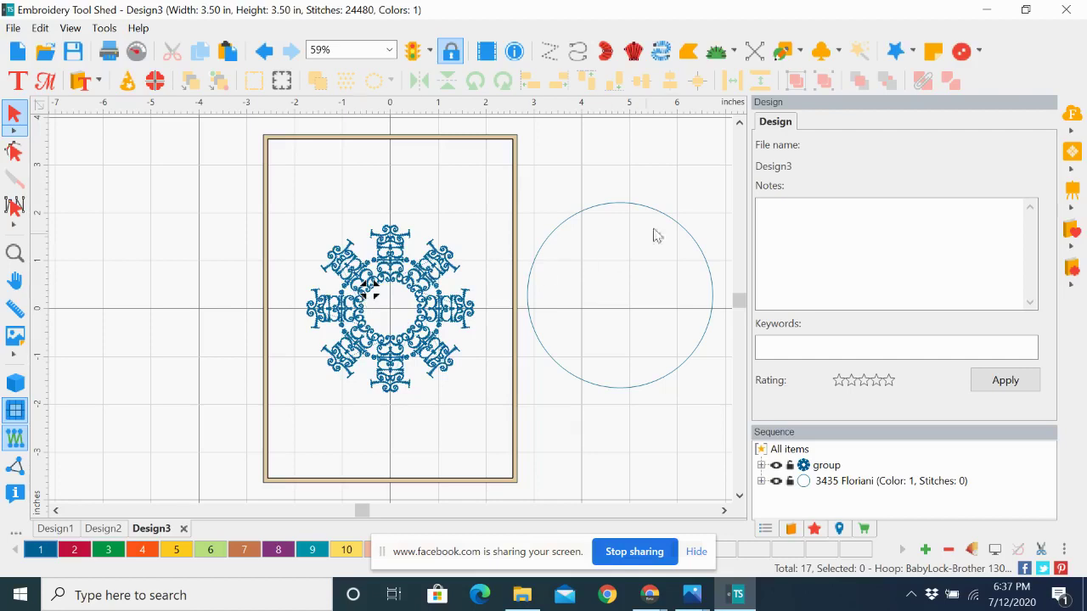
Select the outline circle together with the carousel group and align their centers horizontally and vertically.
left_click(686, 232)
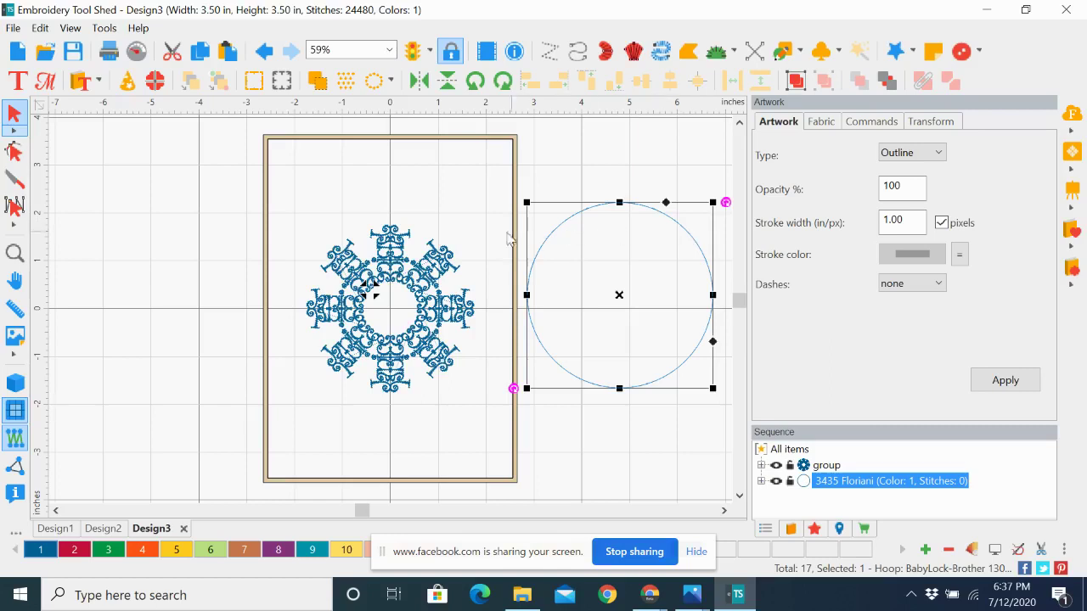
left_click(436, 271, "shift")
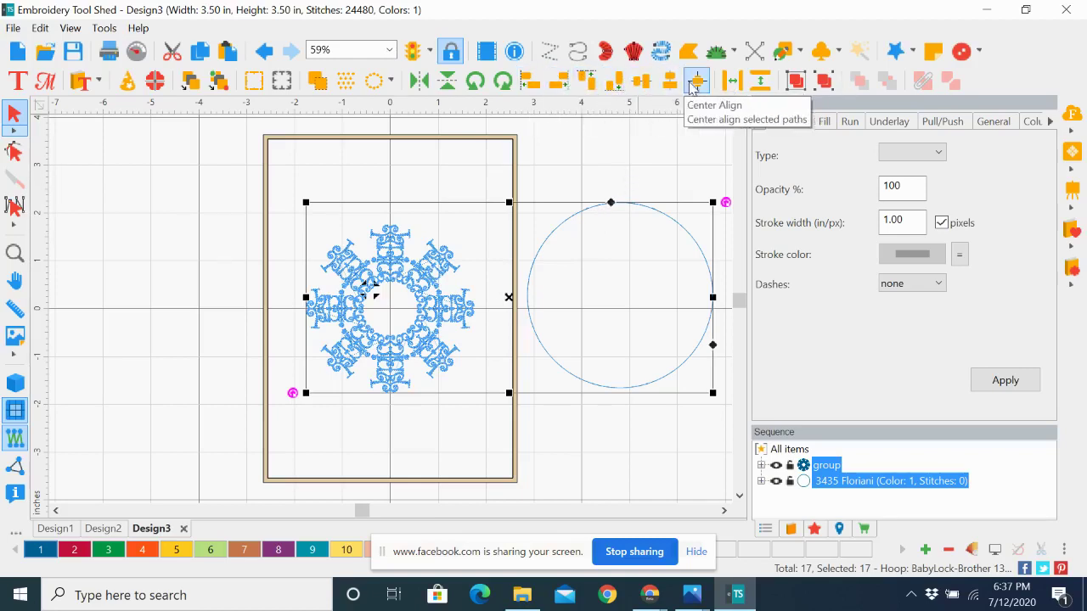
left_click(643, 85)
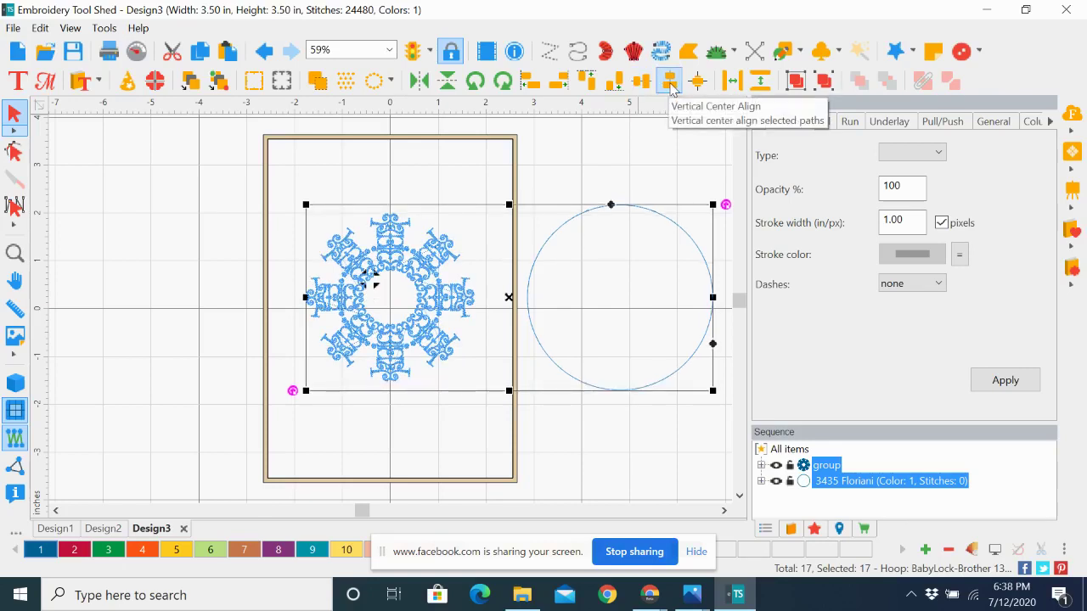
left_click(670, 84)
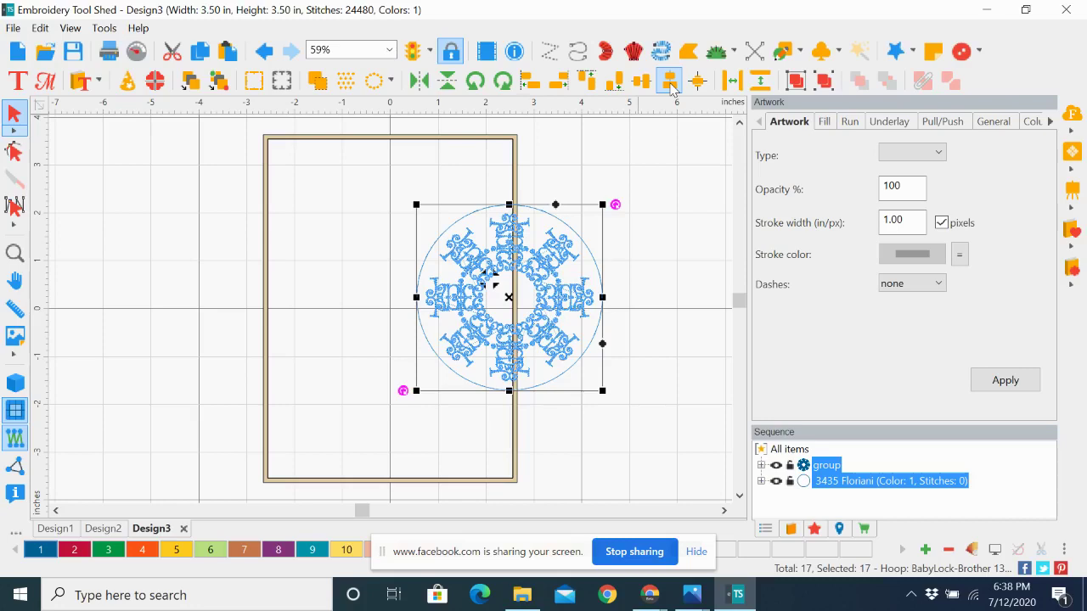
Center the aligned circle and carousel on the origin in the middle of the hoop.
right_click(458, 110)
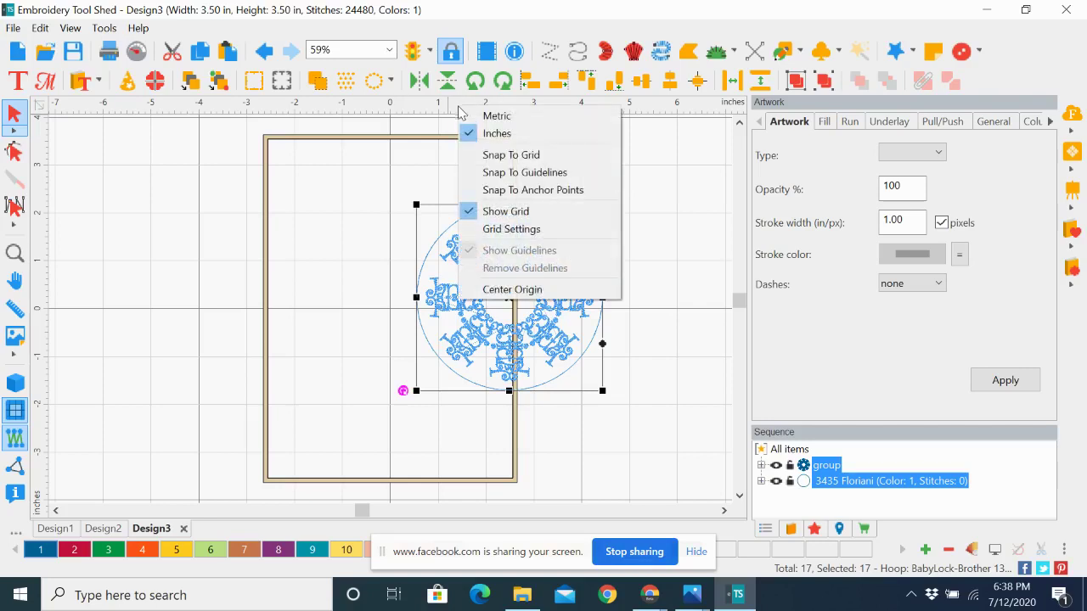
left_click(507, 289)
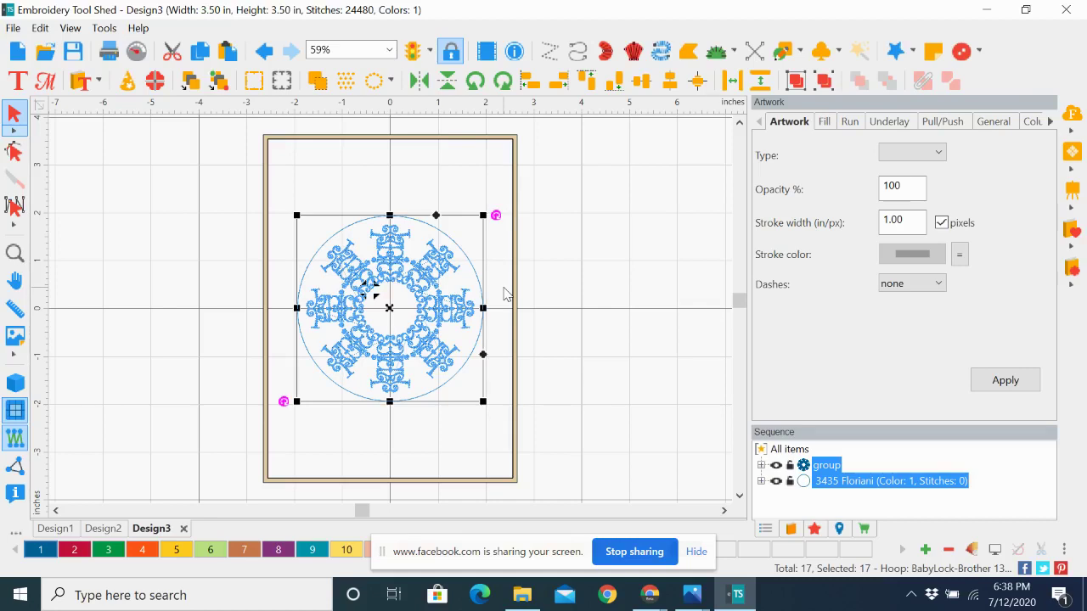
left_click(612, 300)
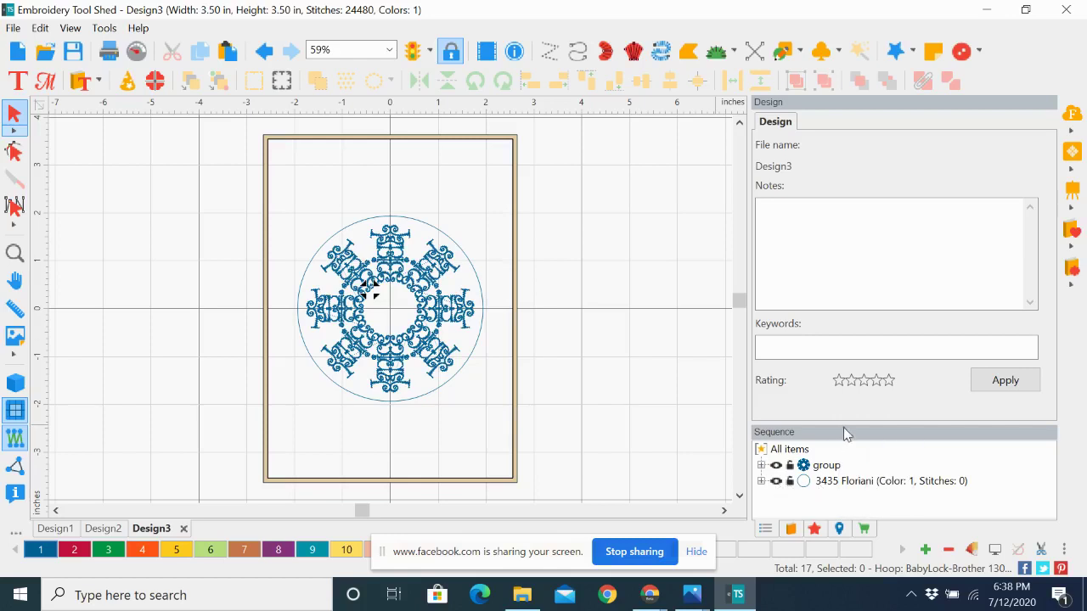
Convert the outline circle artwork around the carousel to a Run stitch.
left_click_drag(841, 422, 840, 370)
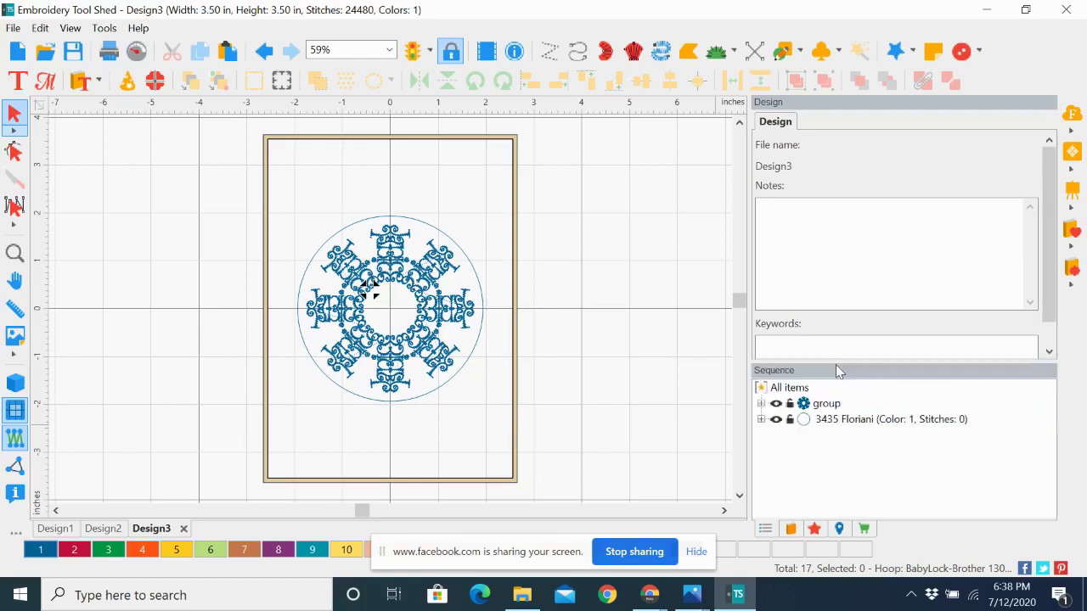
left_click(760, 419)
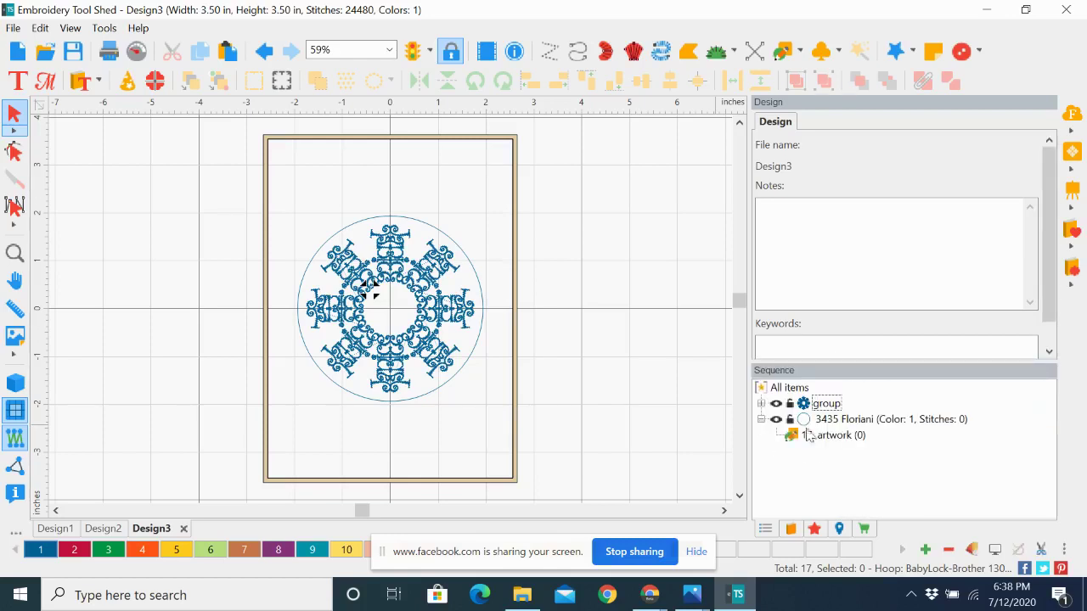
left_click(835, 443)
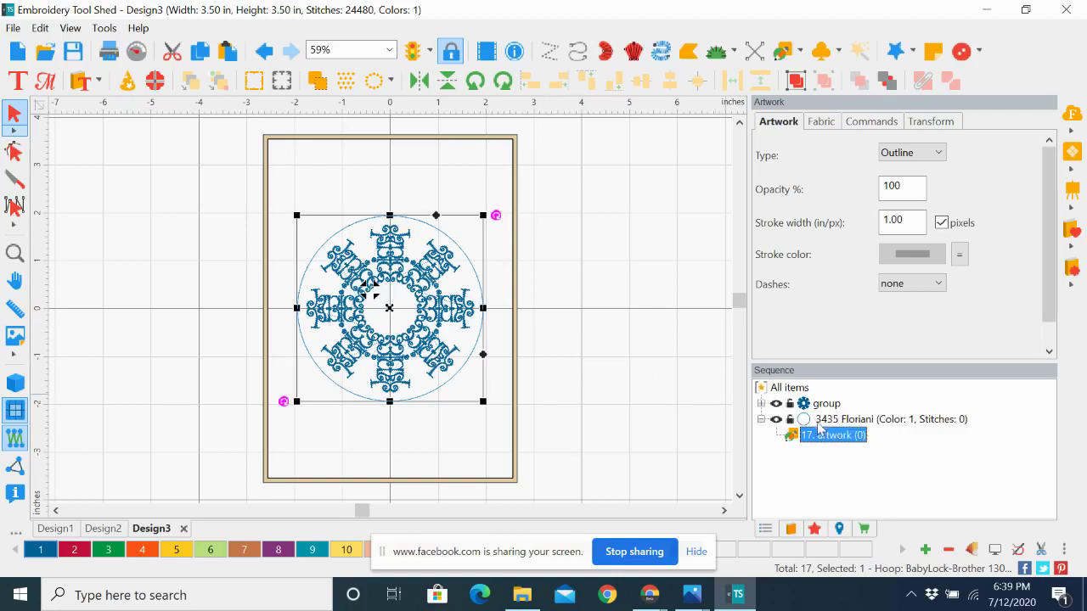
left_click(825, 421)
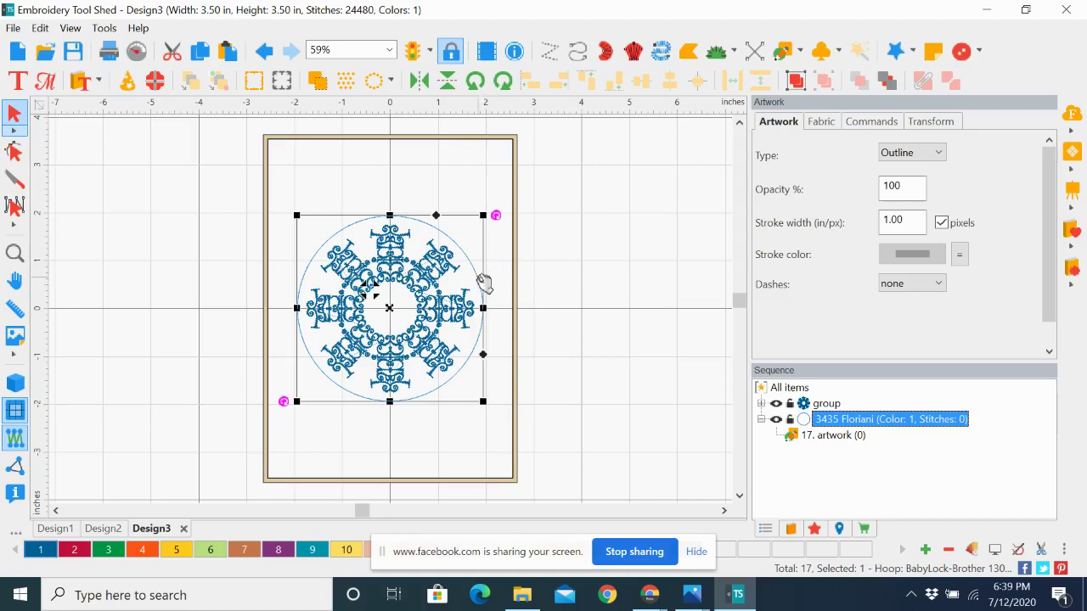
right_click(482, 283)
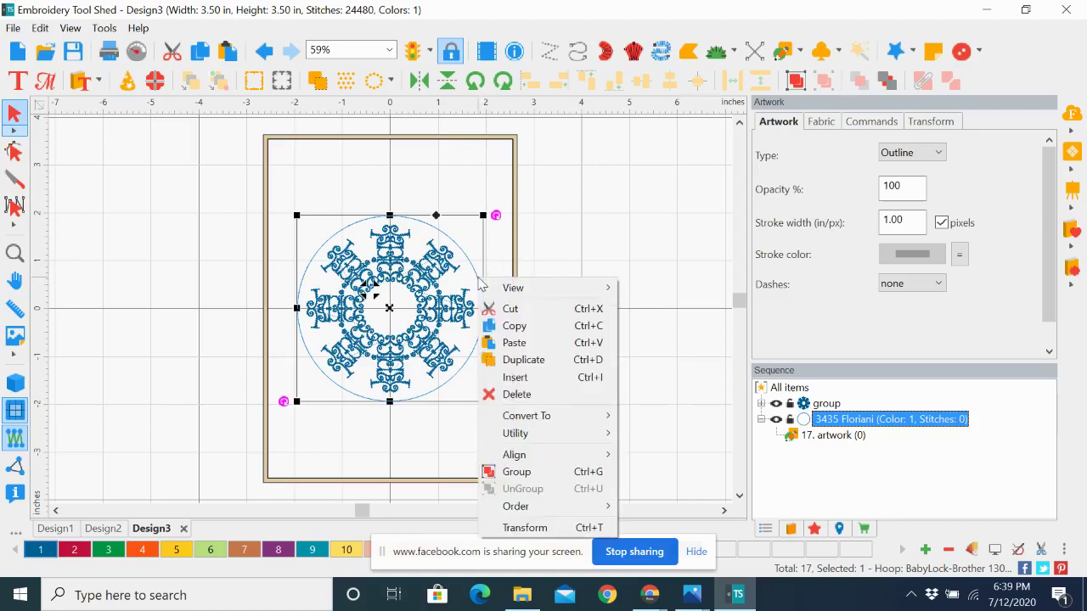
mouse_move(506, 421)
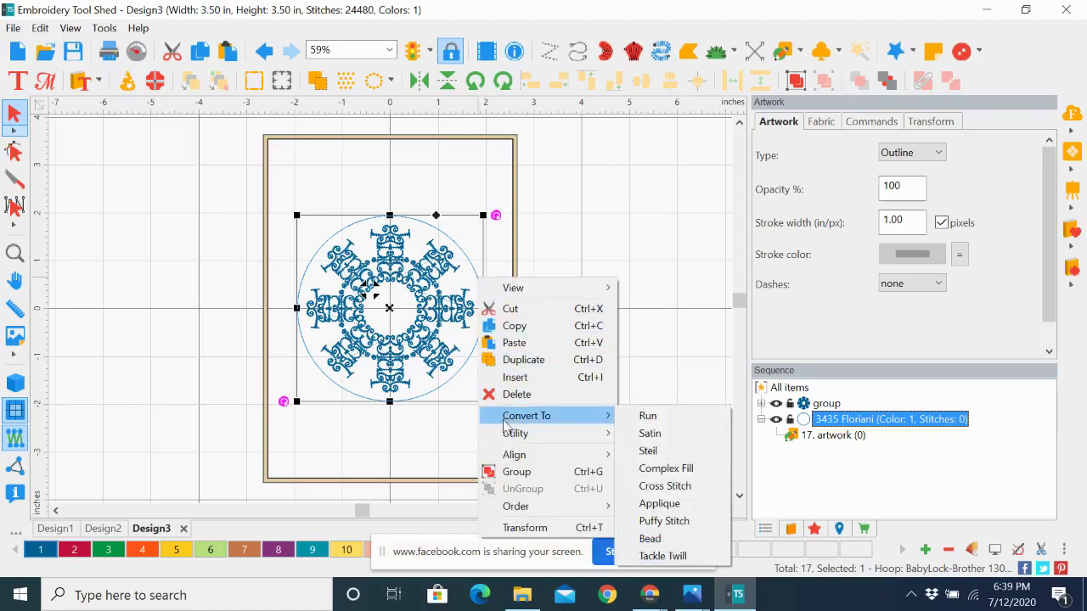
left_click(649, 422)
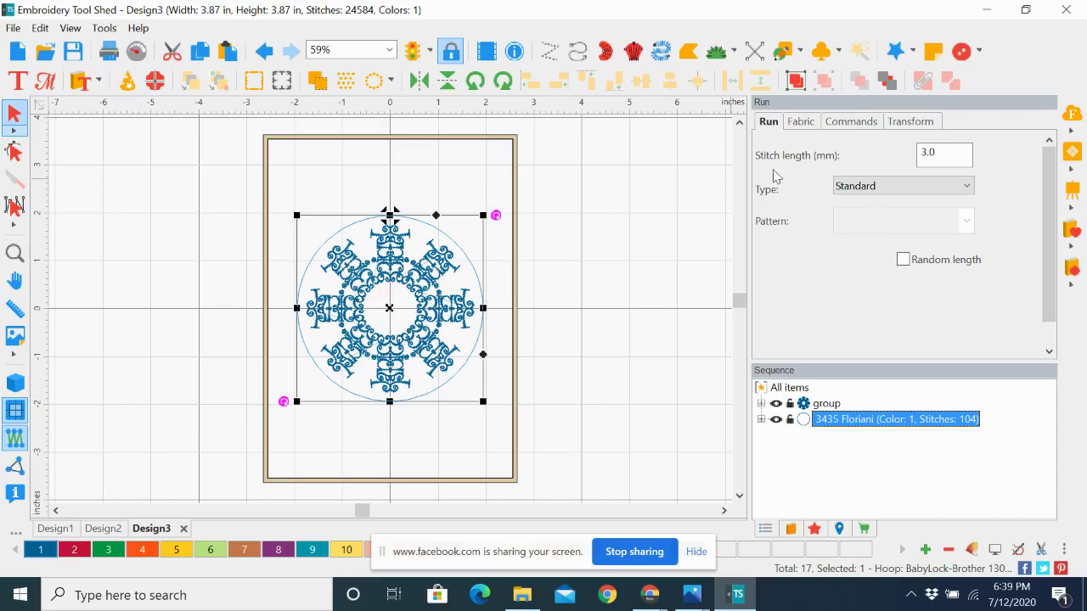
Set the circle's run stitch length to 2.5 mm.
double_click(948, 153)
type("2.")
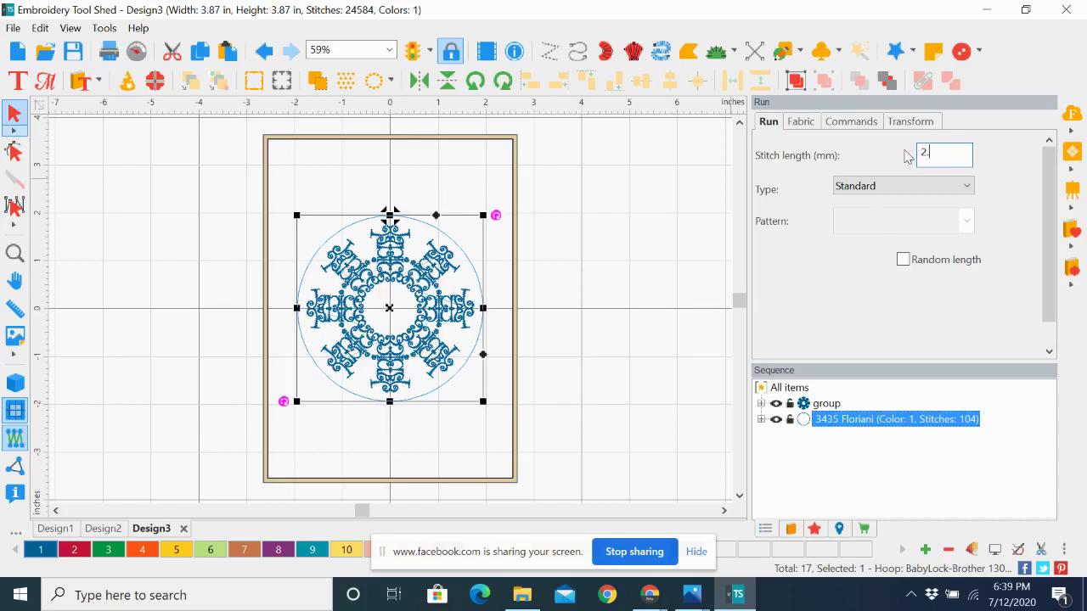
type("5")
left_click_drag(990, 399, 994, 412)
left_click(1010, 380)
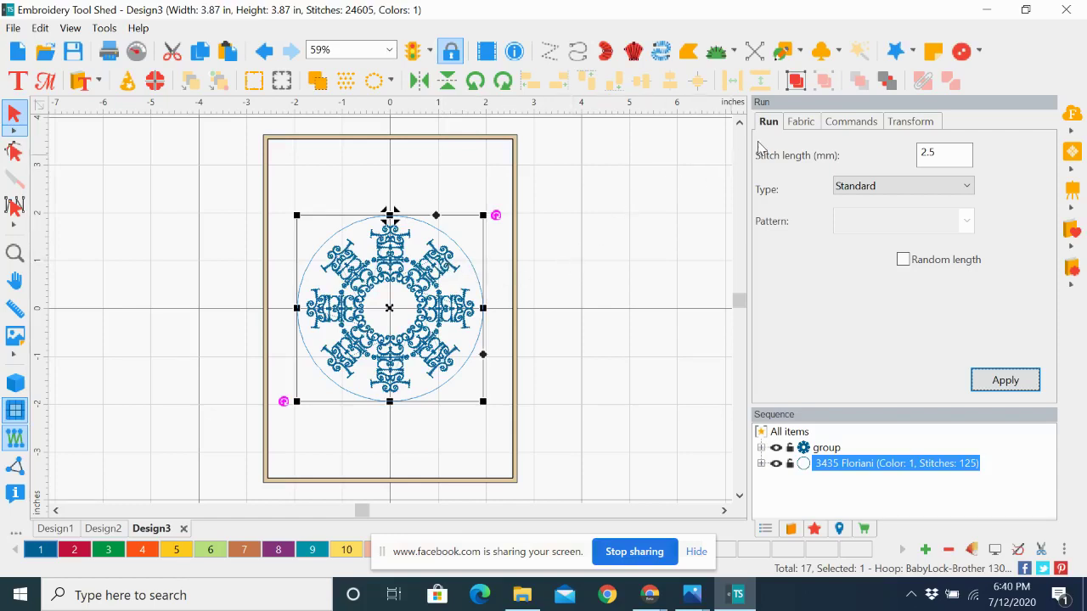
Set both the tie in and the tie off of the circle to basic.
left_click(853, 122)
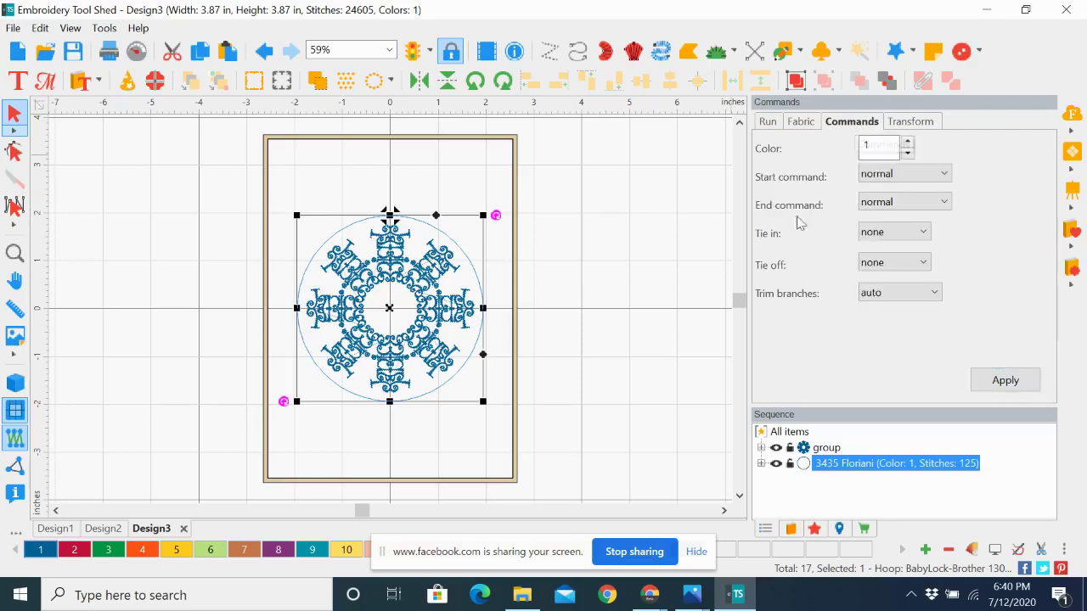
left_click(922, 233)
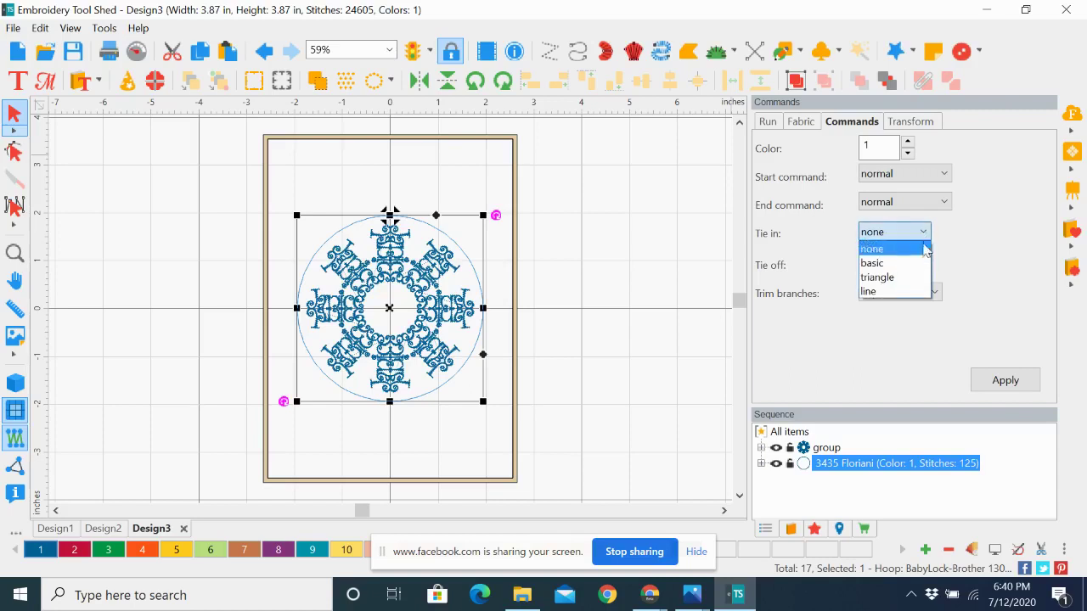
left_click(923, 265)
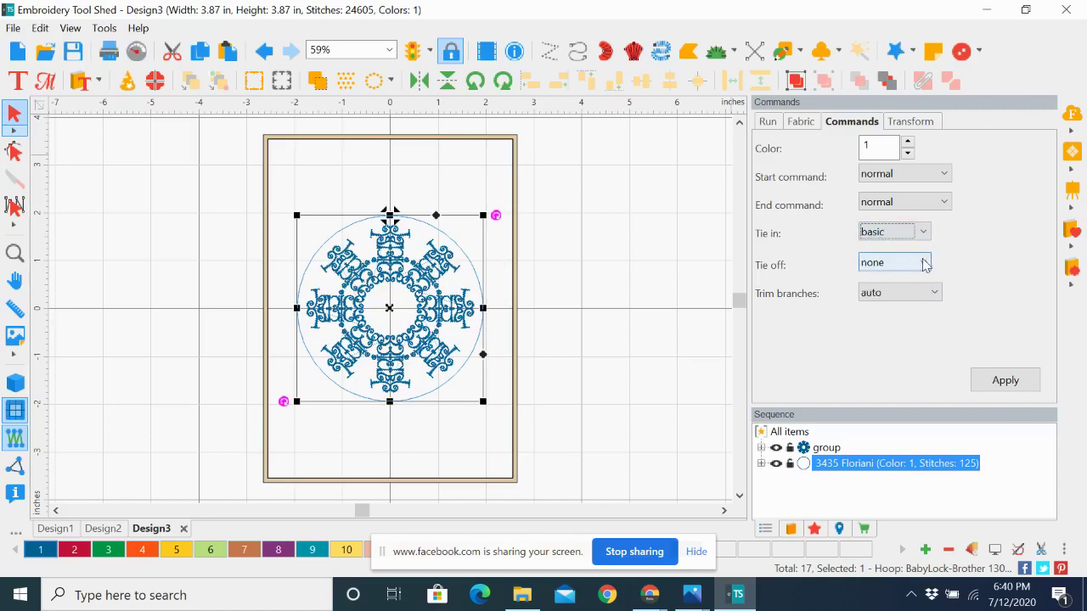
left_click(927, 268)
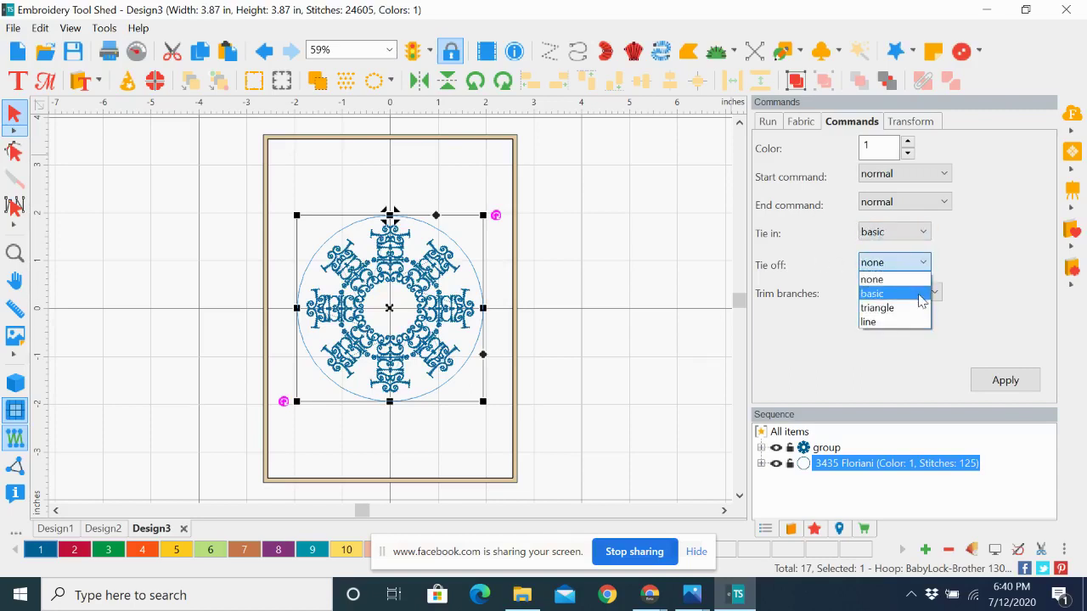
left_click(921, 292)
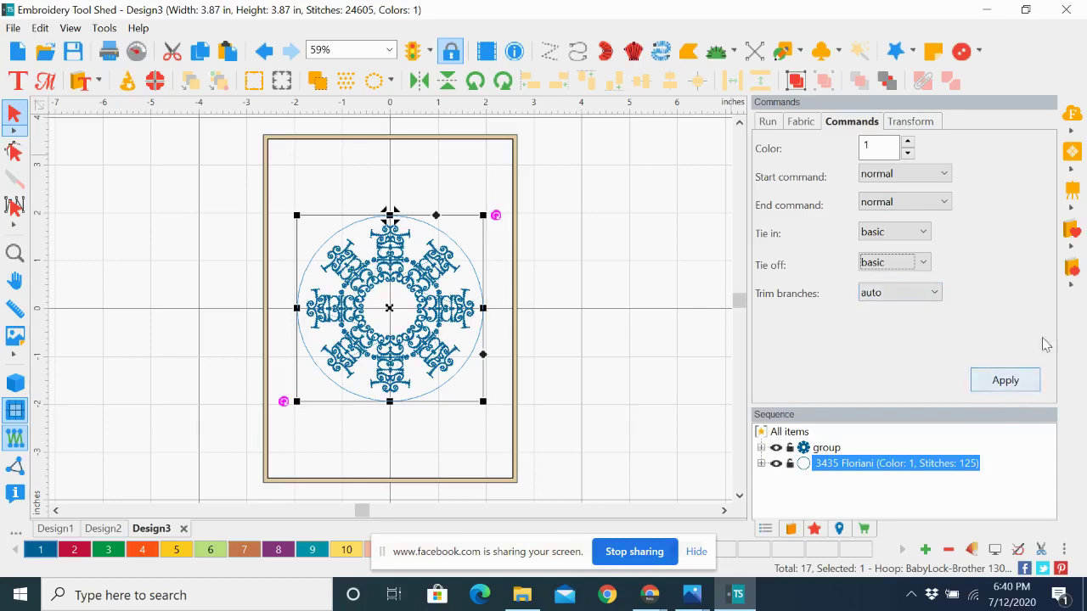
left_click(1007, 382)
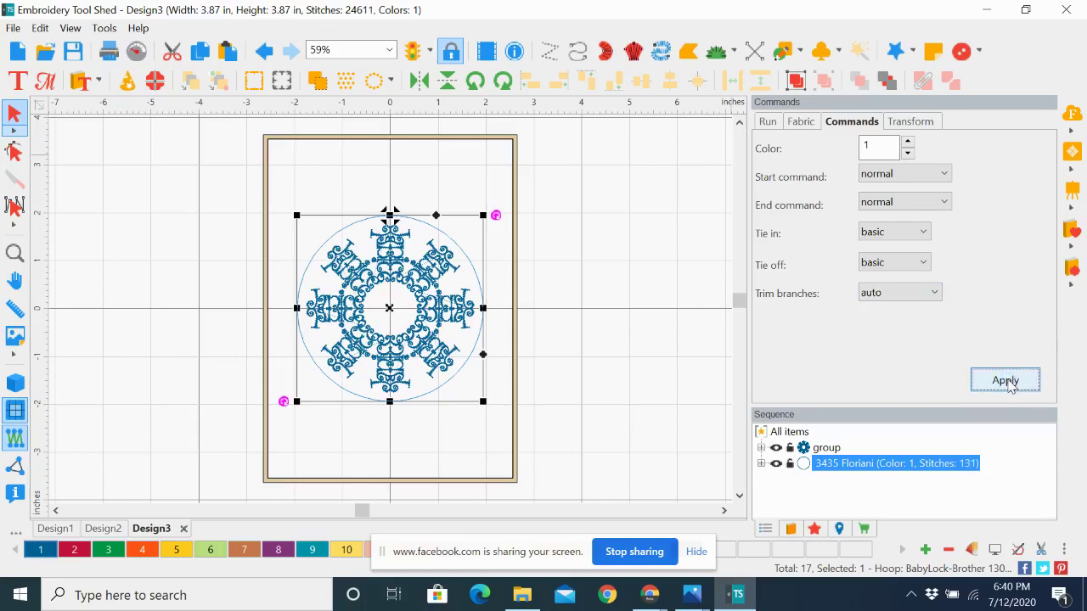
left_click(683, 325)
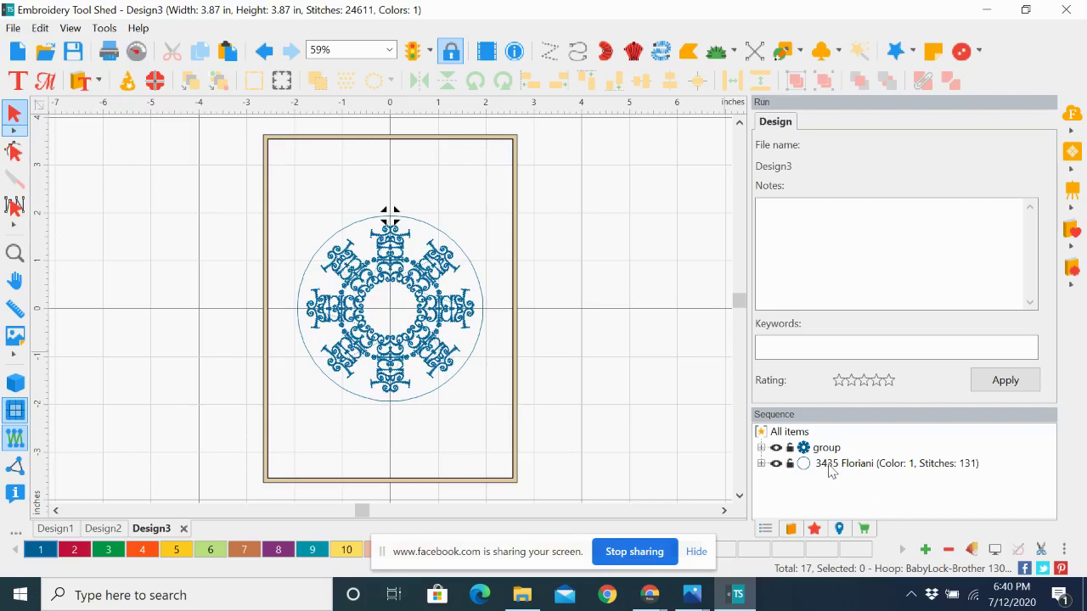
Assign color 2 to the circle and move it ahead of the carousel group in the sewing sequence.
left_click(831, 467)
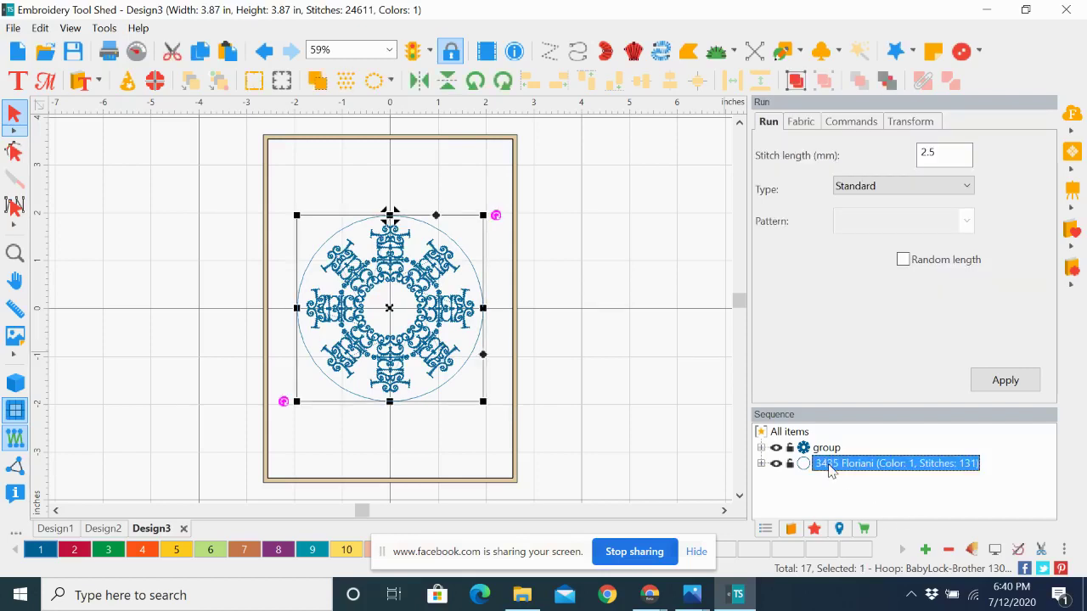
left_click(74, 552)
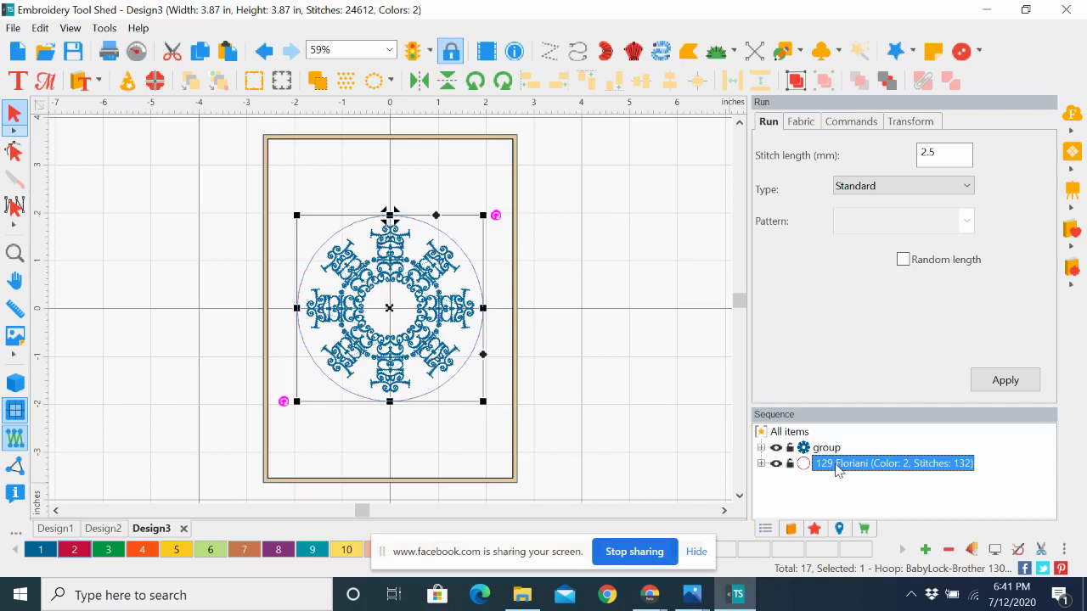
left_click_drag(839, 472, 789, 434)
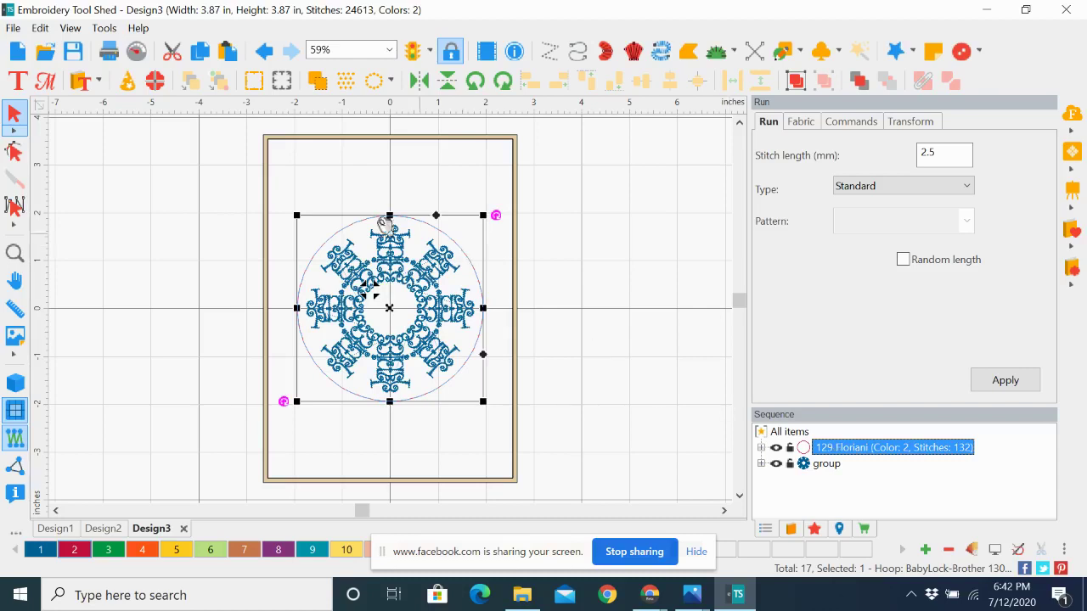
Duplicate the run-stitch circle in place and assign color 4 to the copy, ahead of the carousel group.
left_click(201, 53)
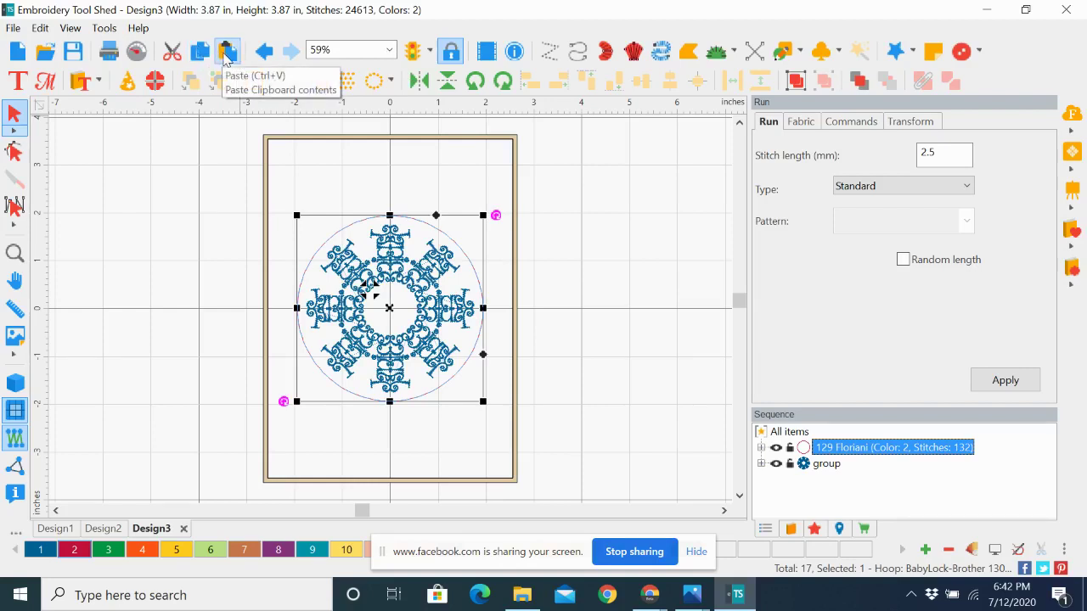
left_click(228, 53)
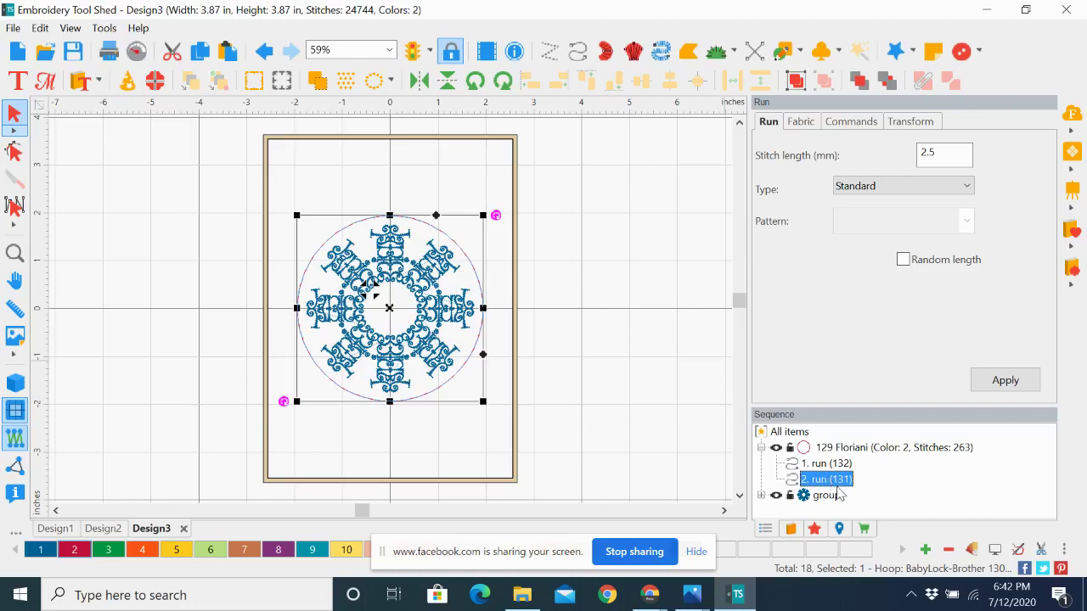
left_click(142, 554)
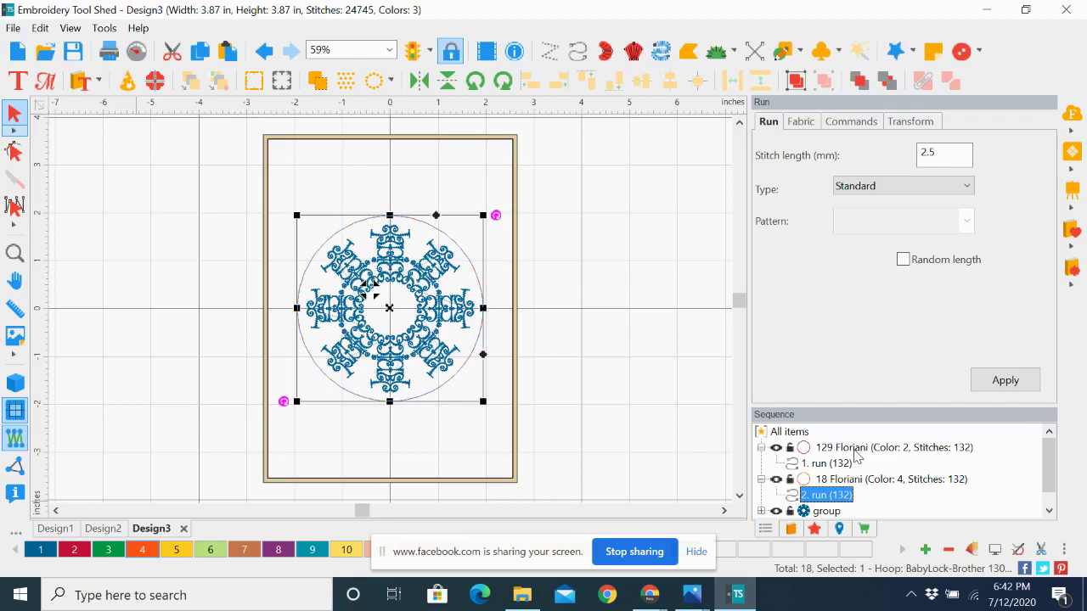
left_click(825, 512)
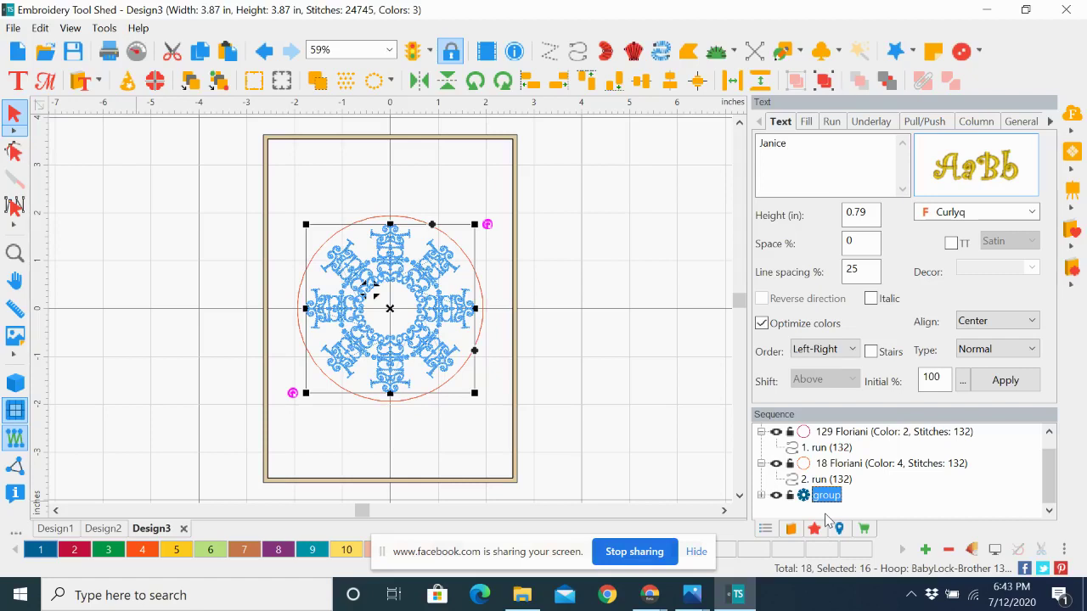
left_click(607, 352)
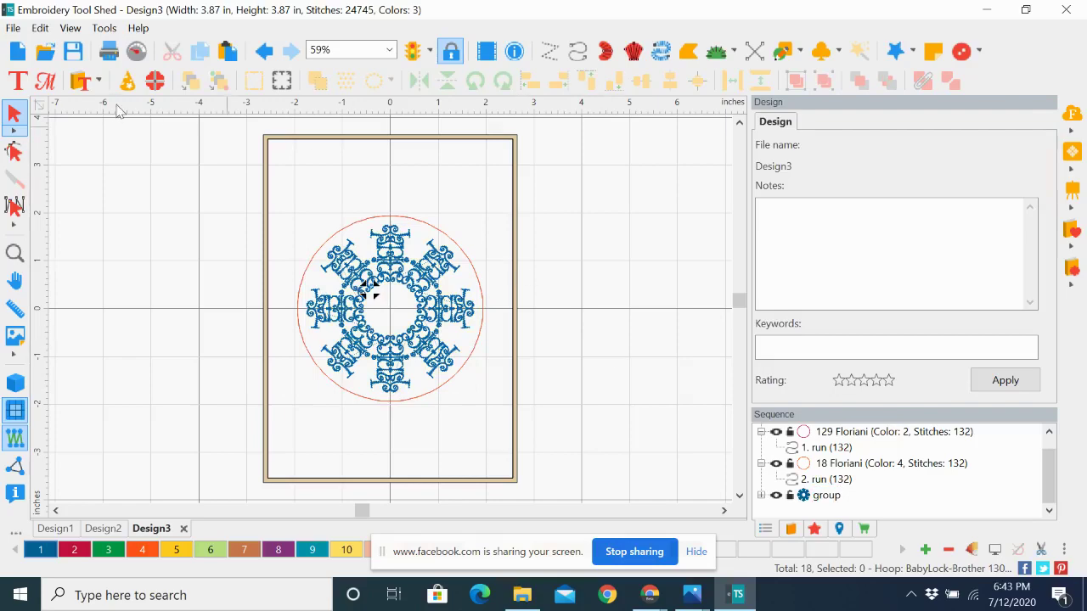
Save the design to the Desktop as an Inspiration Series (C2S) file named with the first name used in the carousel.
left_click(13, 27)
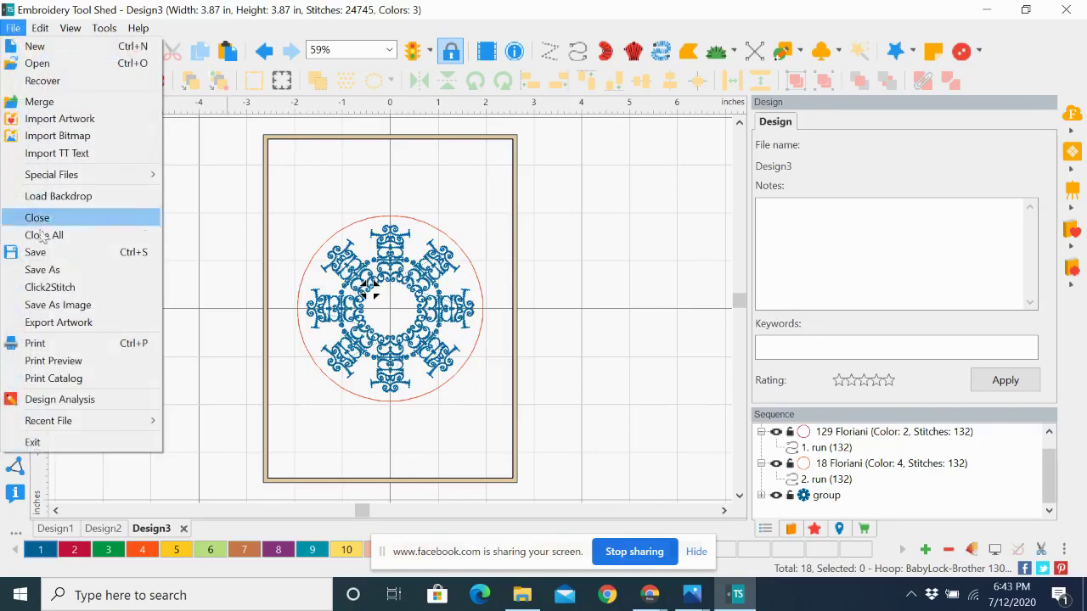
left_click(43, 270)
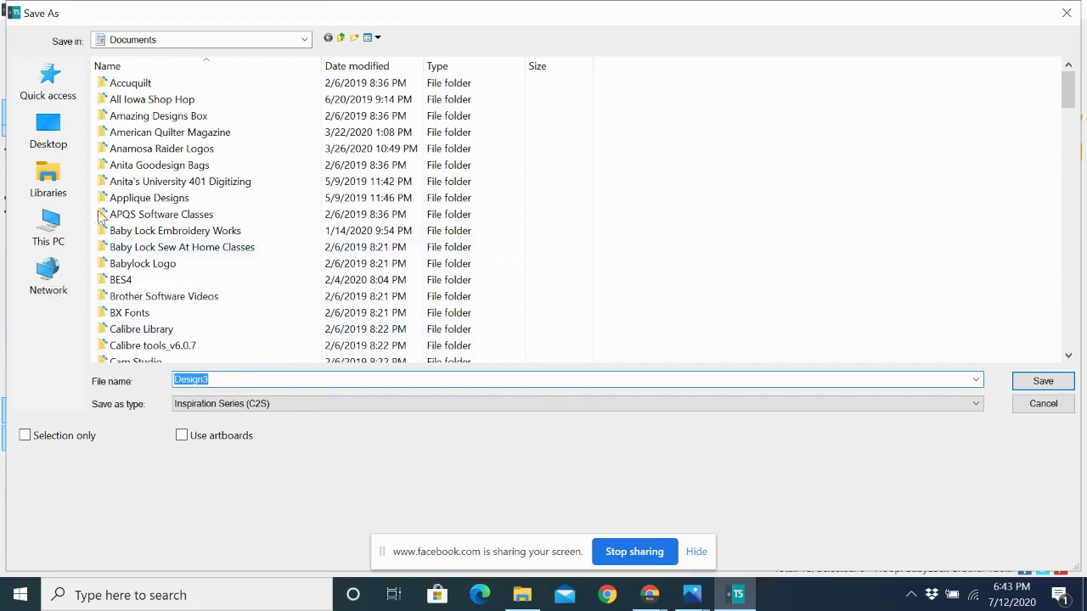
left_click(46, 132)
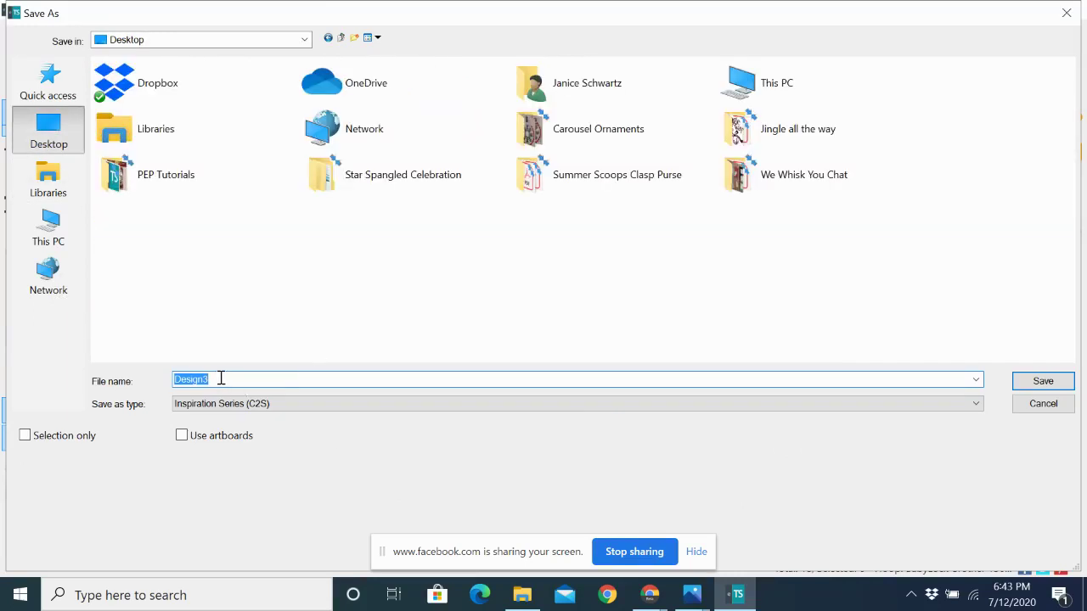
type("Janice")
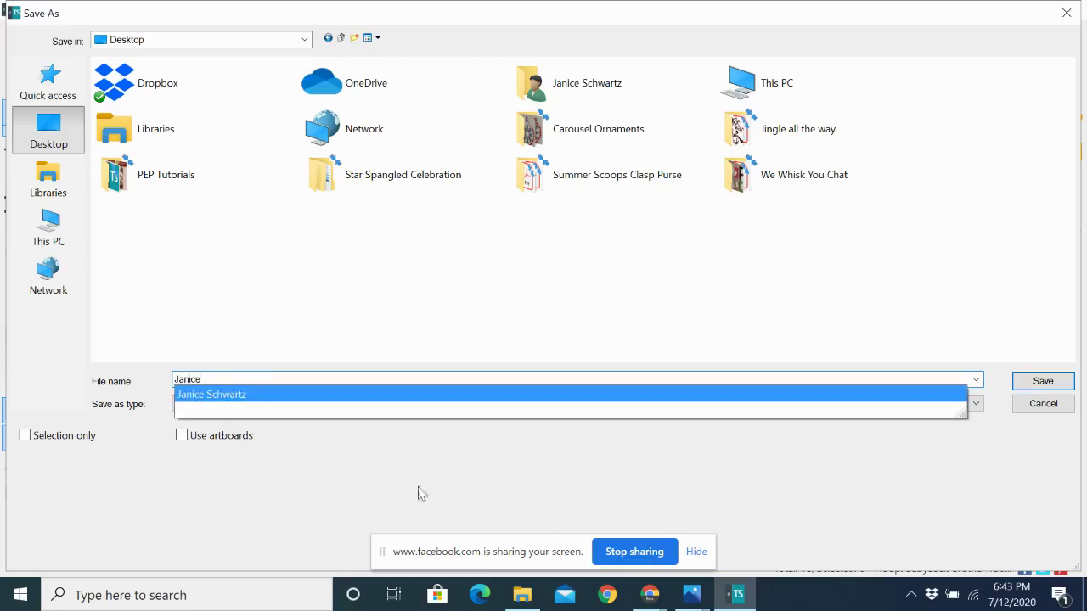
left_click(698, 473)
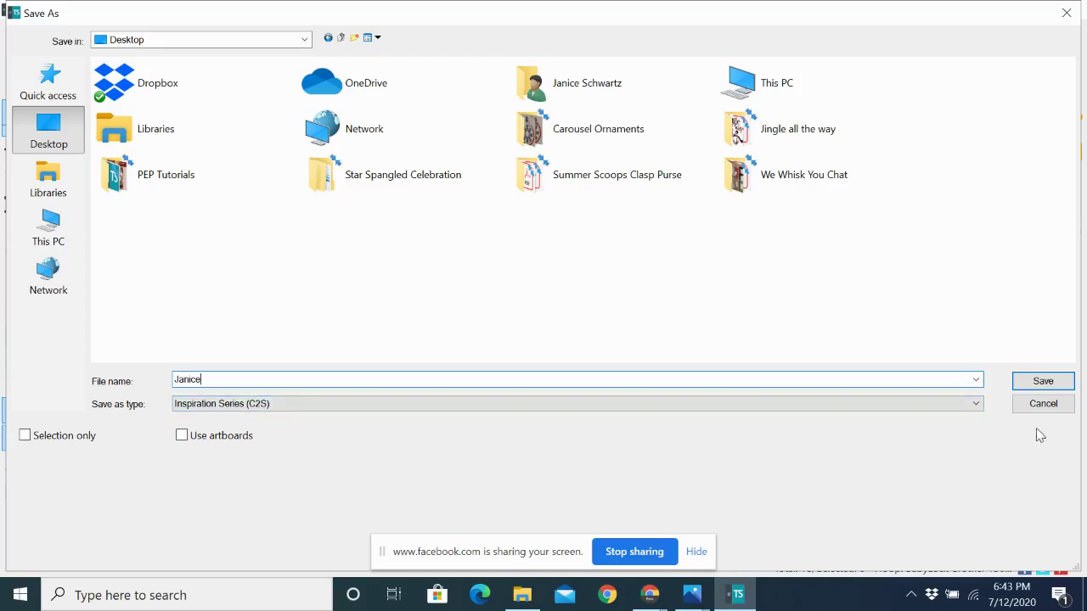
left_click(1044, 383)
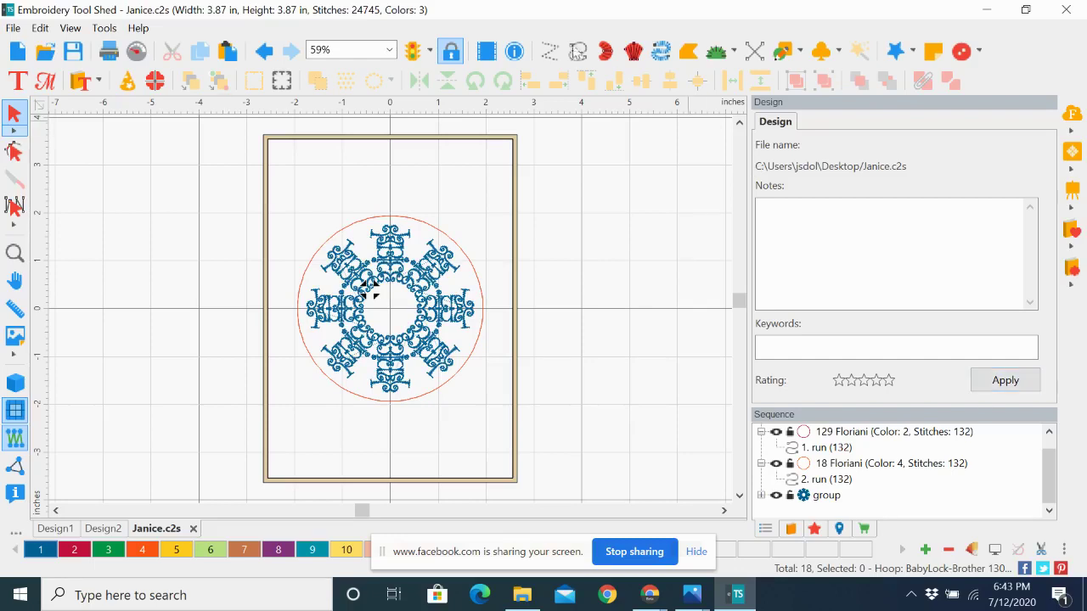
Save another copy to the Desktop under the same file name in Baby Lock/Brother/Bernina (PES v9) format.
left_click(12, 30)
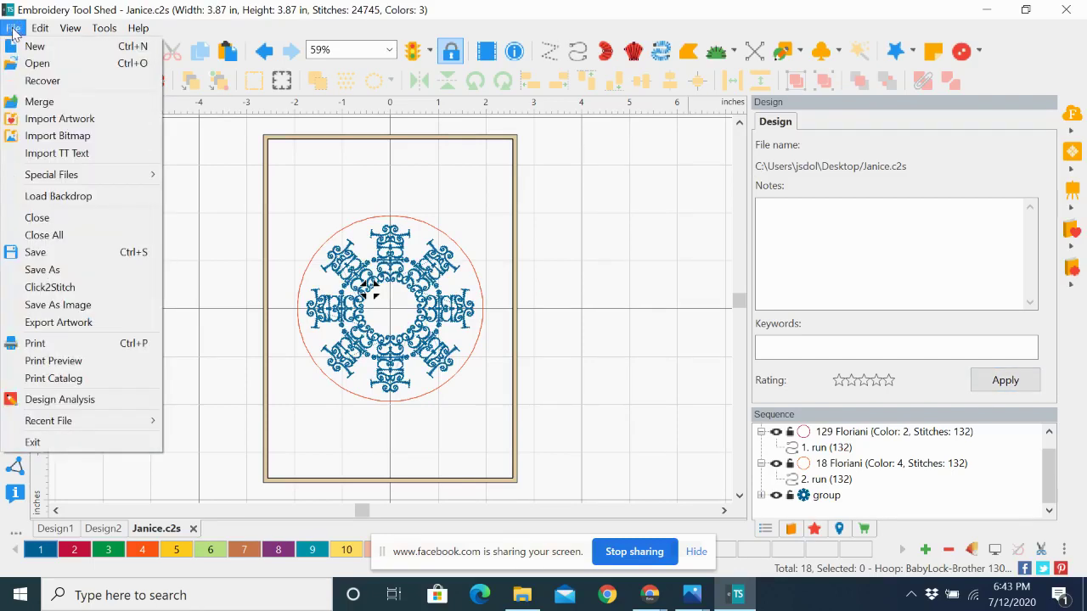
left_click(43, 270)
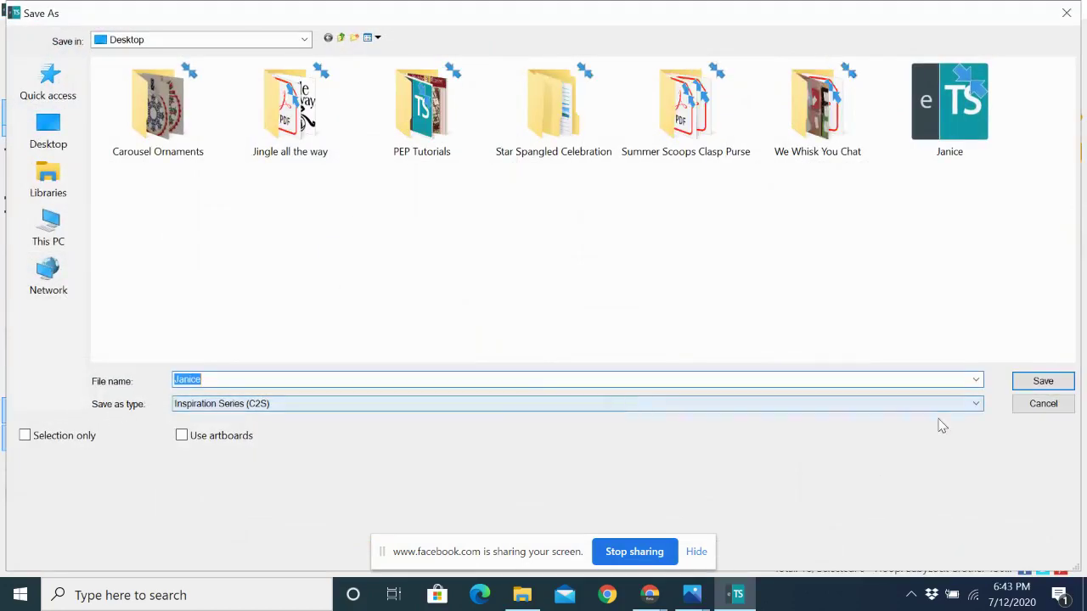
left_click(976, 405)
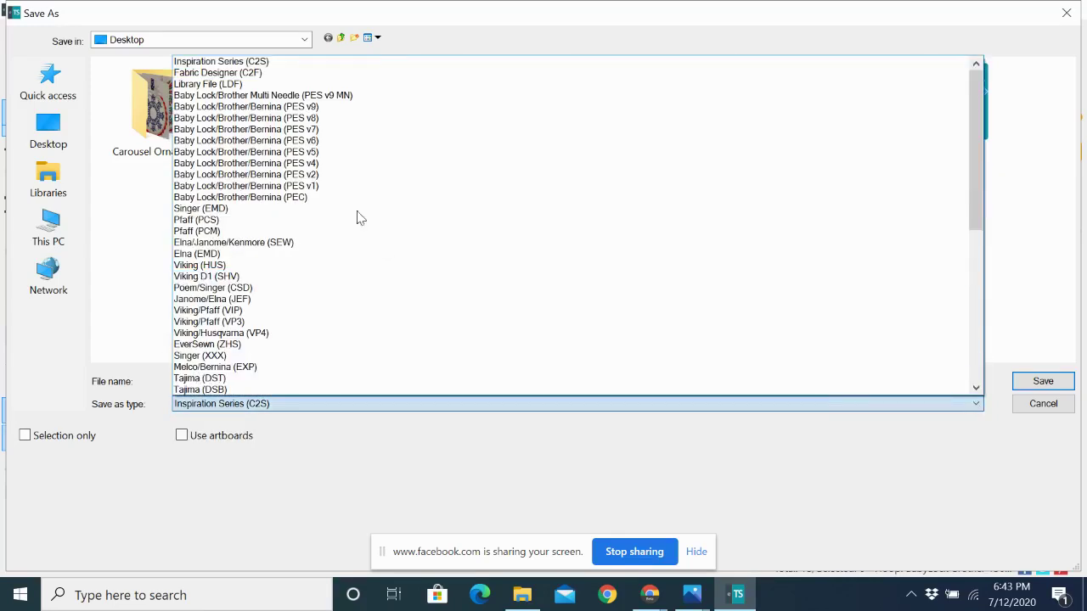
left_click(292, 107)
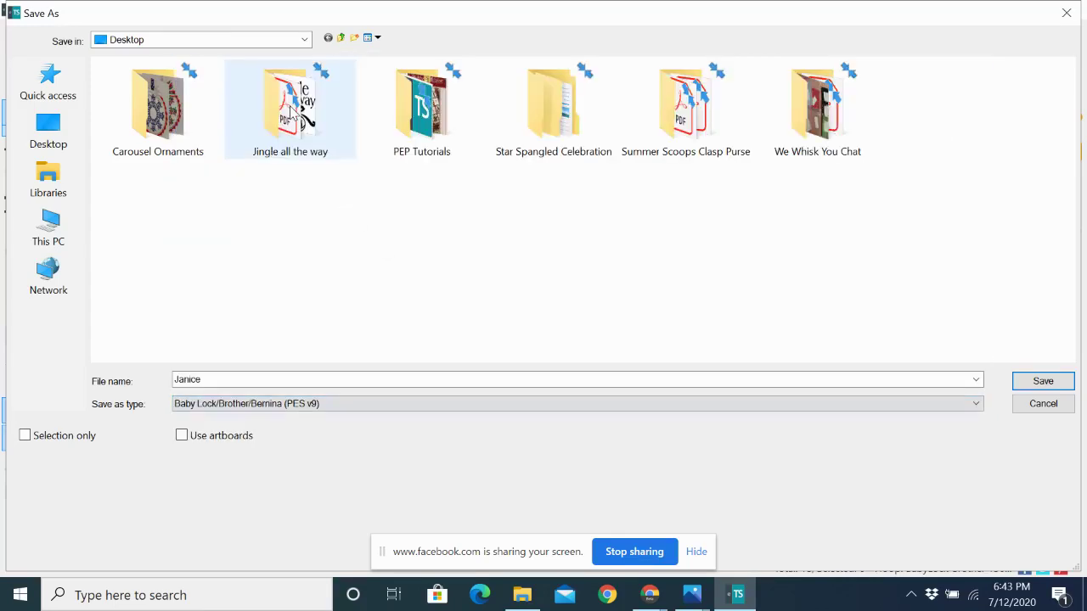
left_click(209, 380)
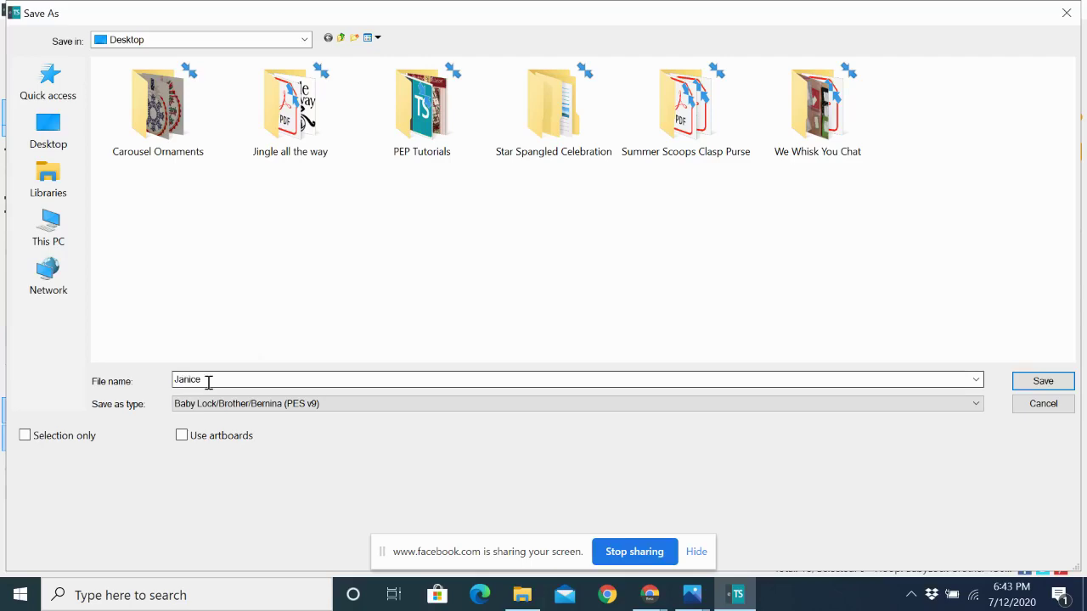
left_click(1038, 384)
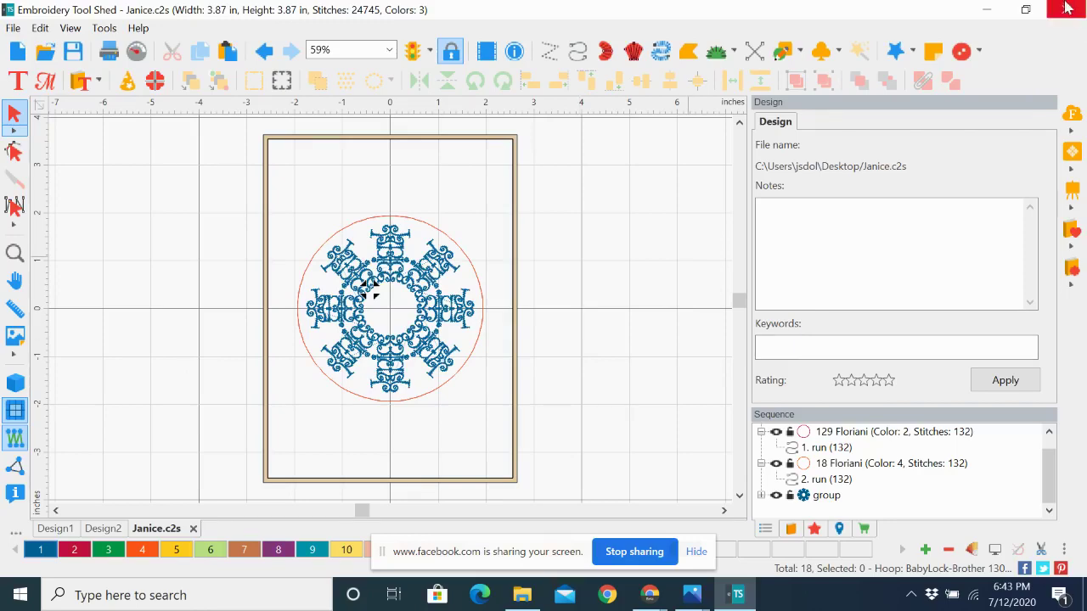
Switch to the finished ornament photos, close the red and green one, view 20200622_194028.jpg, and return to Embroidery Tool Shed.
left_click(986, 11)
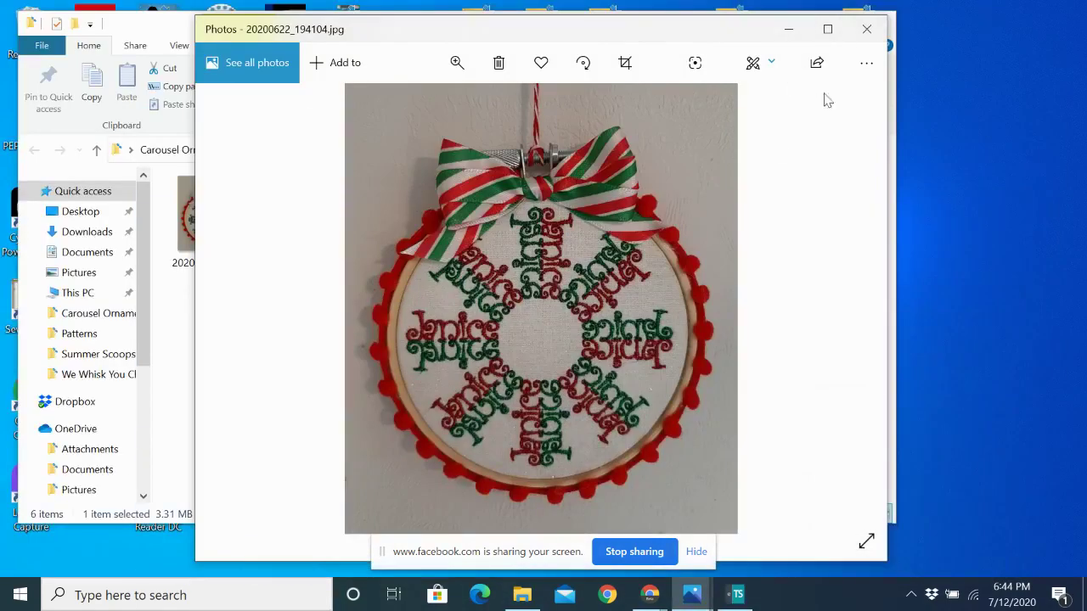
left_click(870, 27)
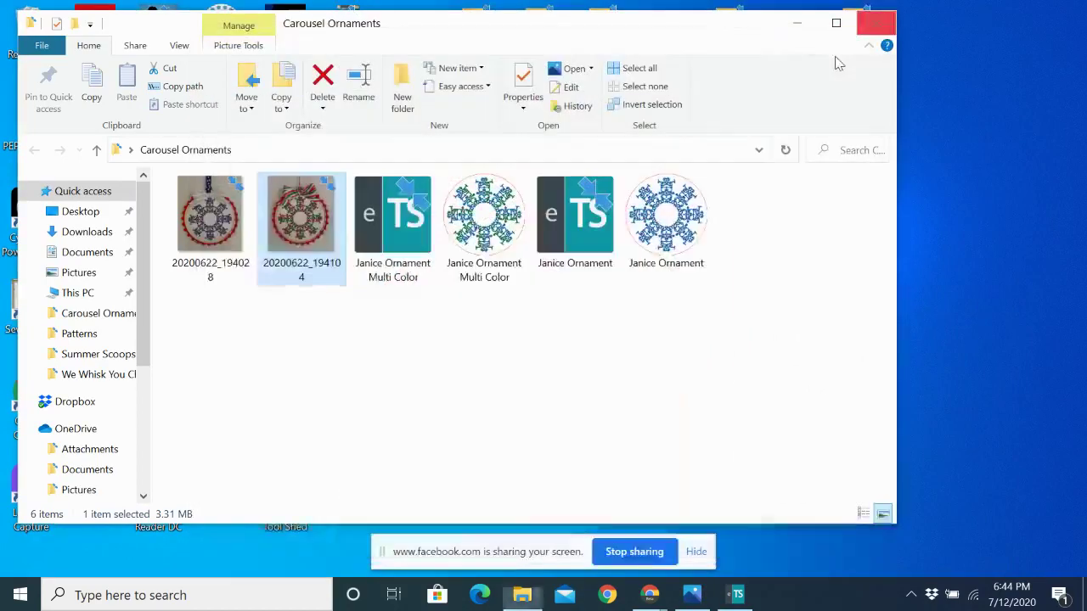
double_click(208, 219)
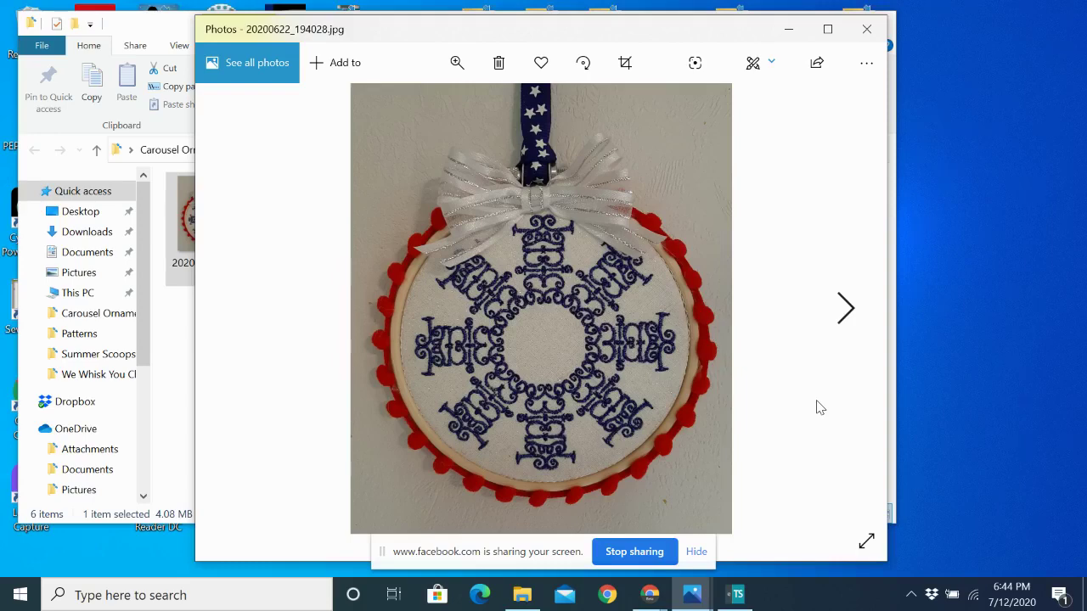
left_click(738, 598)
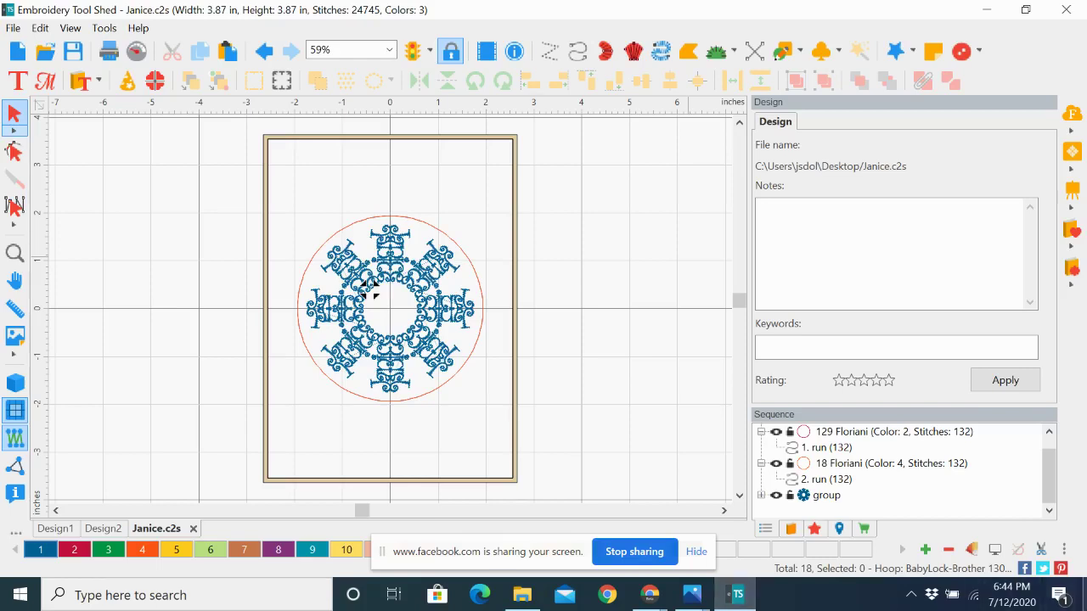
left_click(823, 496)
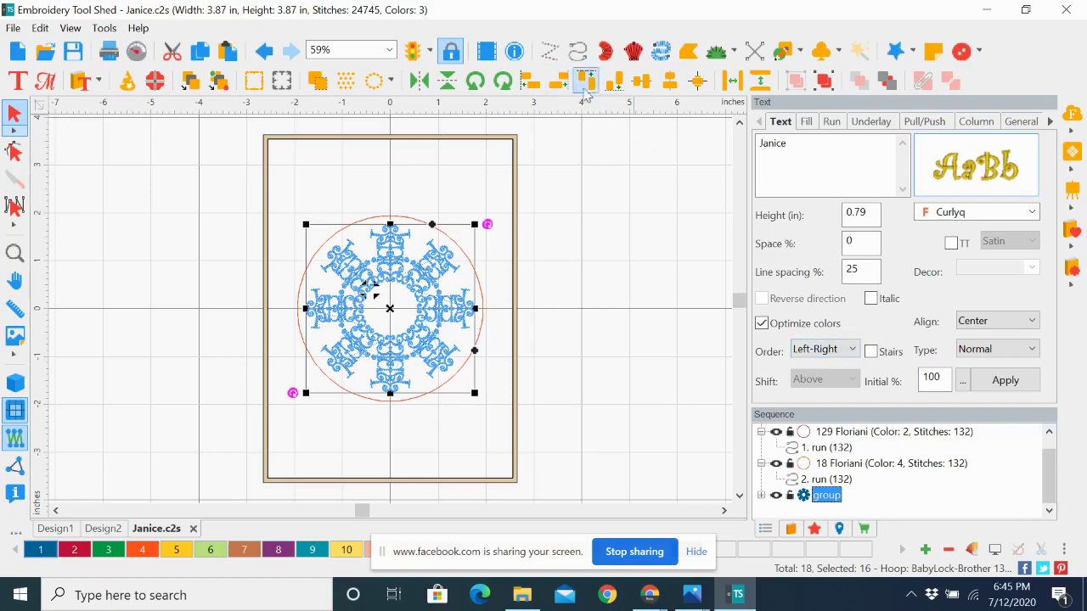
left_click(825, 81)
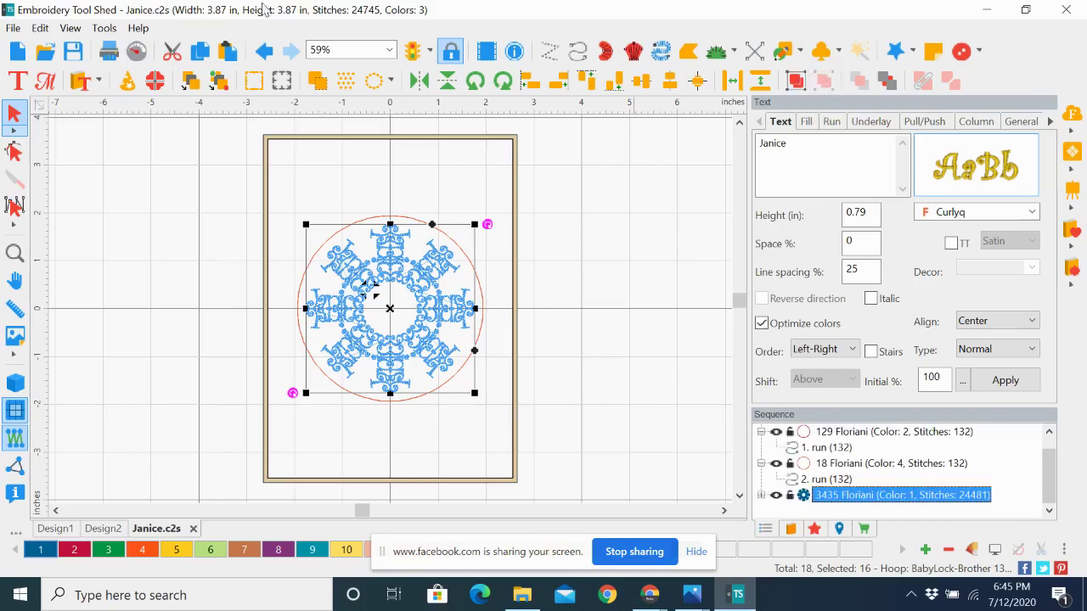
left_click(264, 51)
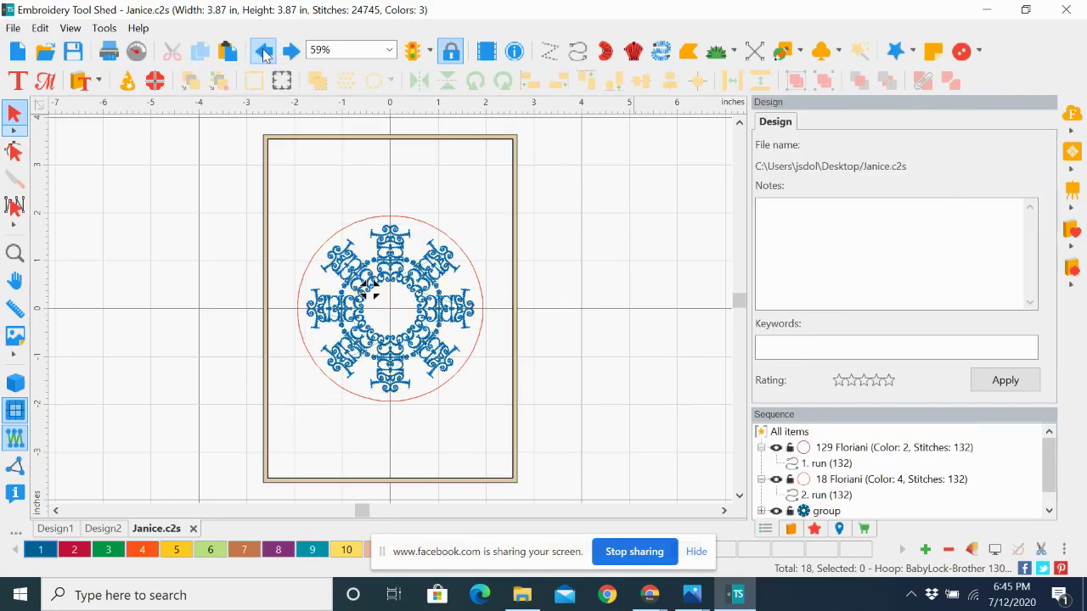
Ungroup the carousel and expand its color 1 entry in an enlarged sequence list to show the individual text items.
left_click(822, 512)
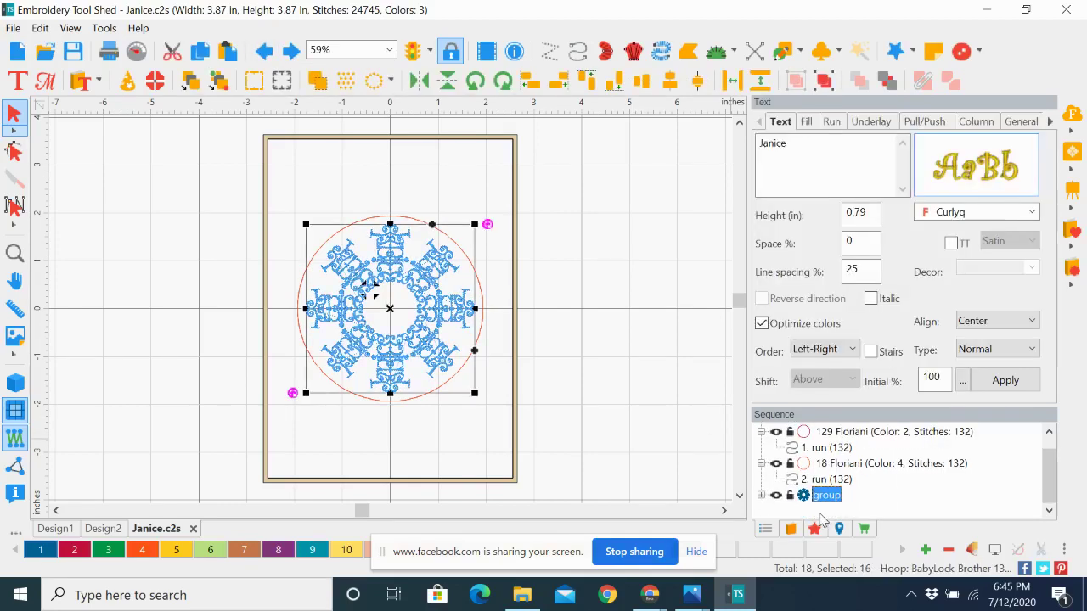
right_click(429, 276)
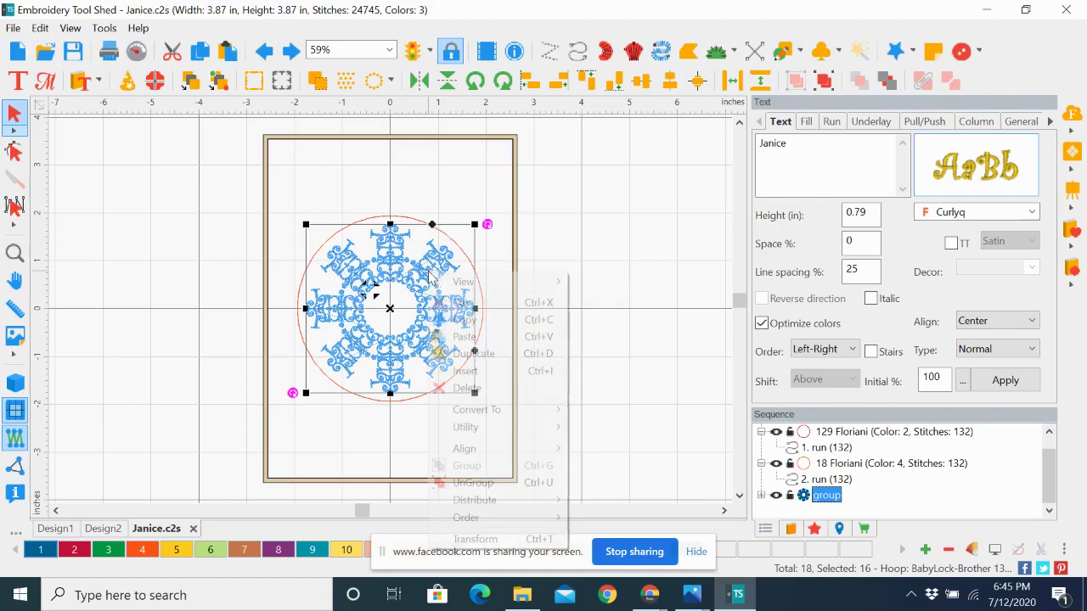
left_click(471, 483)
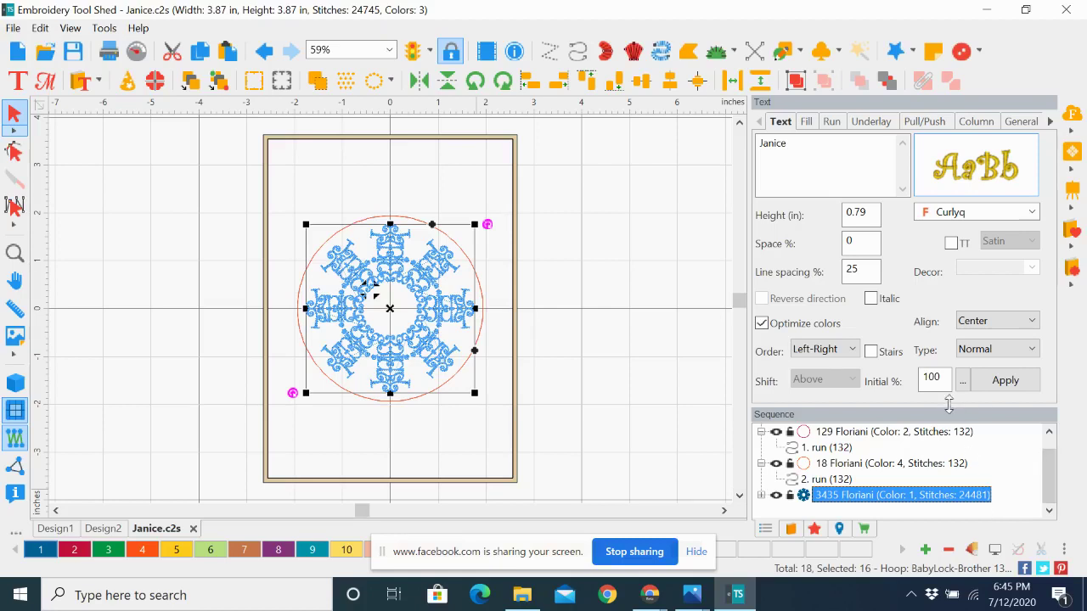
left_click_drag(933, 408, 934, 309)
left_click(762, 410)
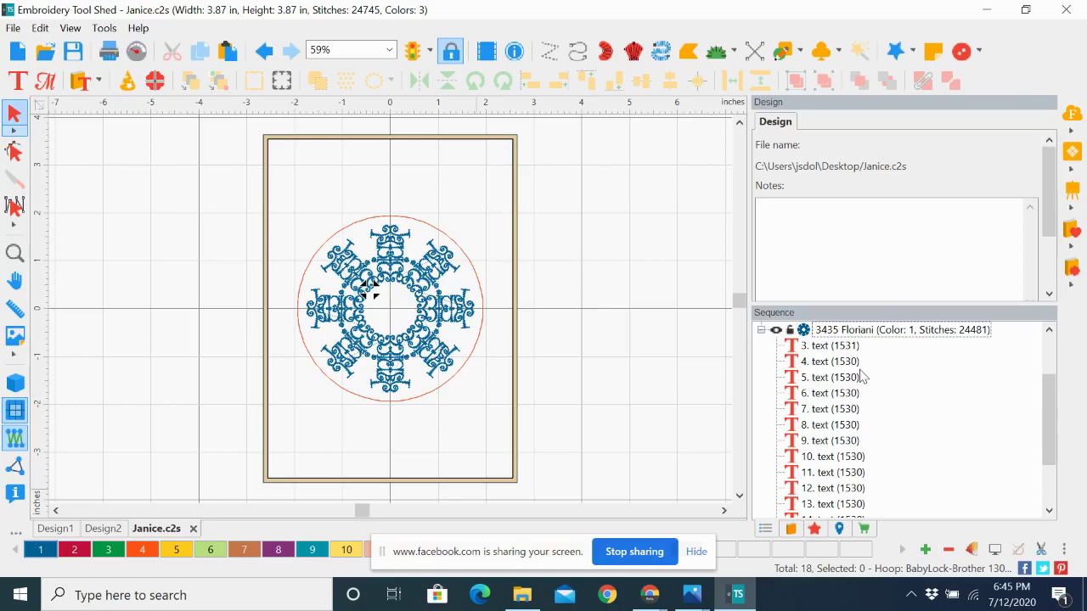
Recolor every other text item in the carousel, from item 3 through item 17, to color 3, Floriani 232 Spring Green.
left_click(829, 346)
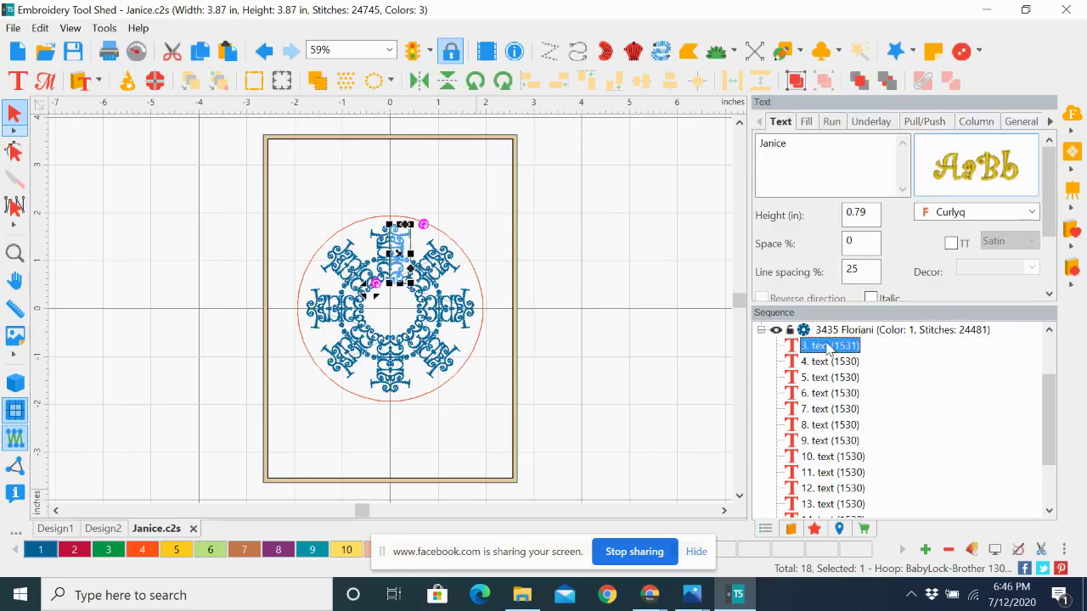
left_click(829, 379, "ctrl")
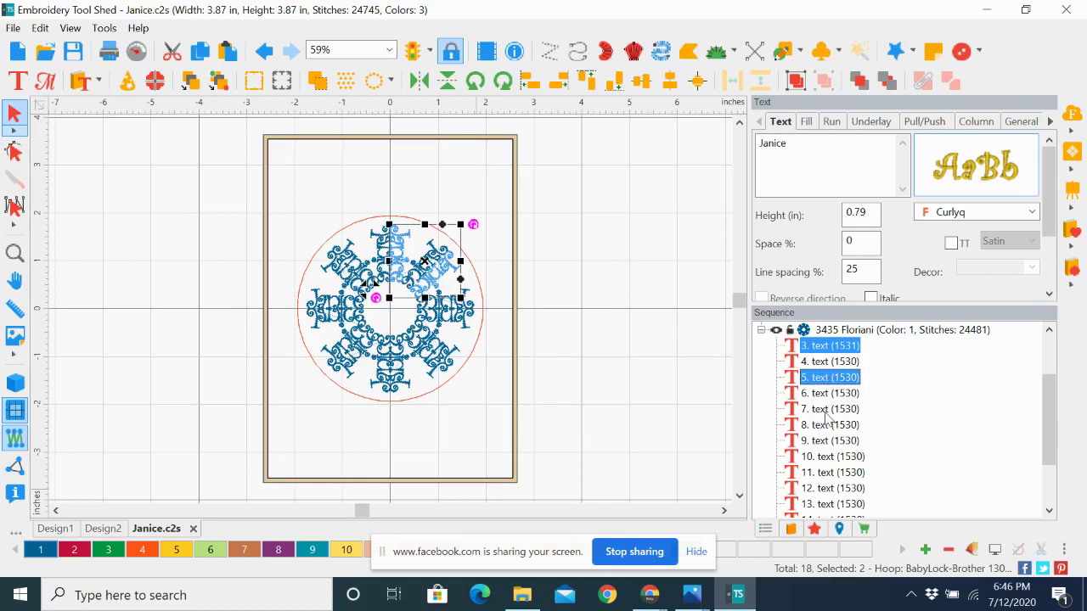
left_click(829, 413, "ctrl")
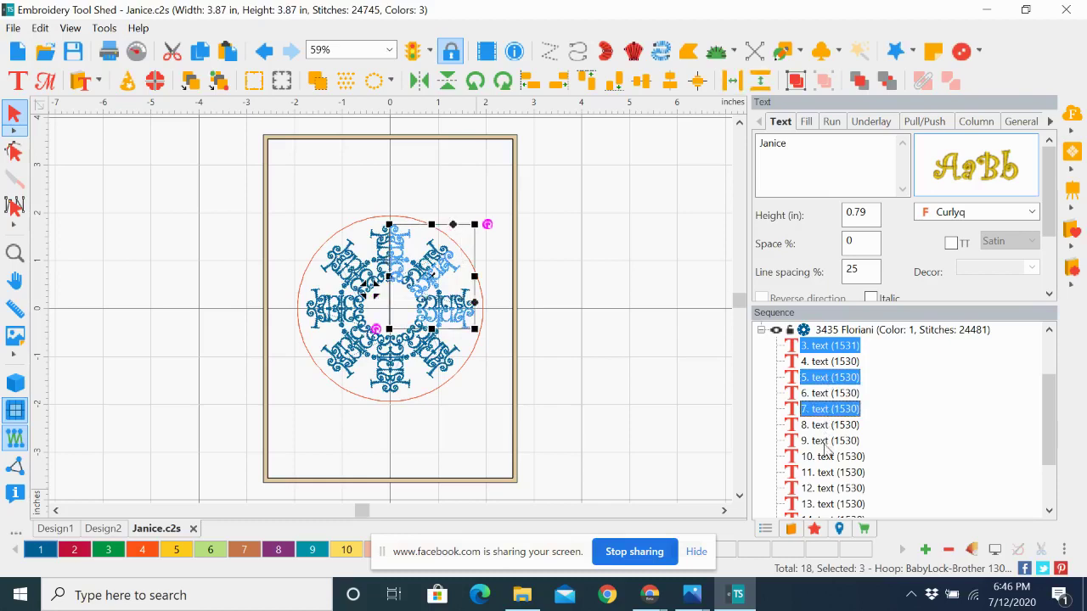
left_click(828, 441, "ctrl")
left_click(827, 474, "ctrl")
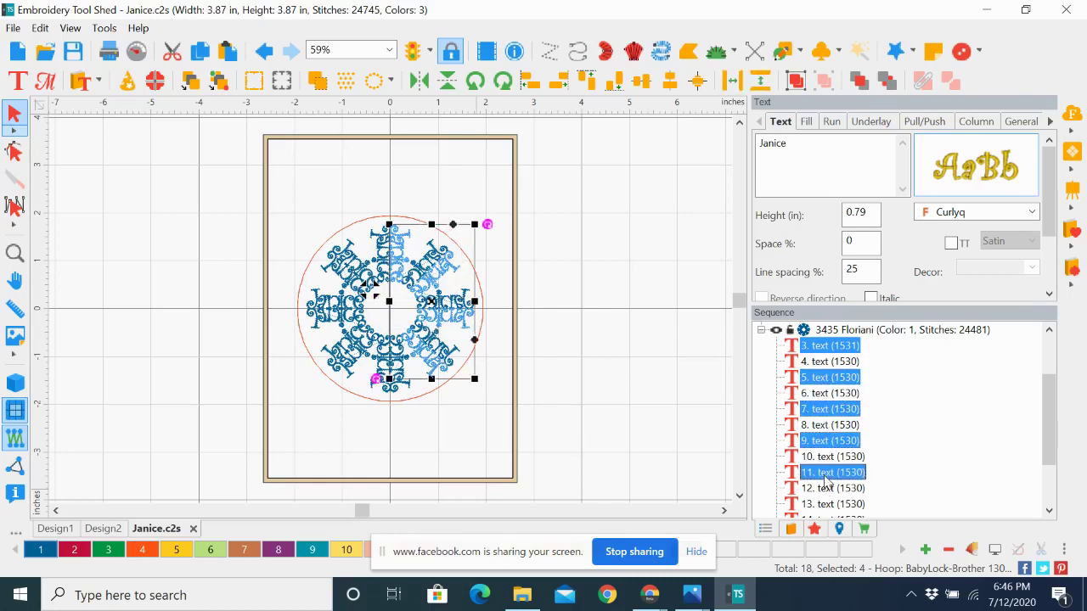
right_click(1050, 476)
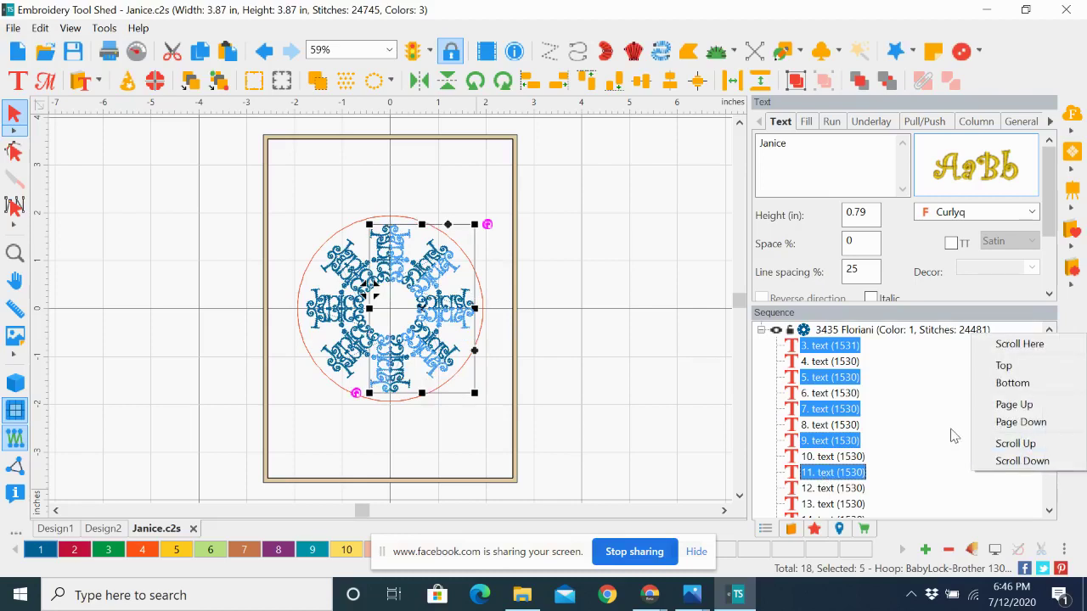
left_click(1050, 511)
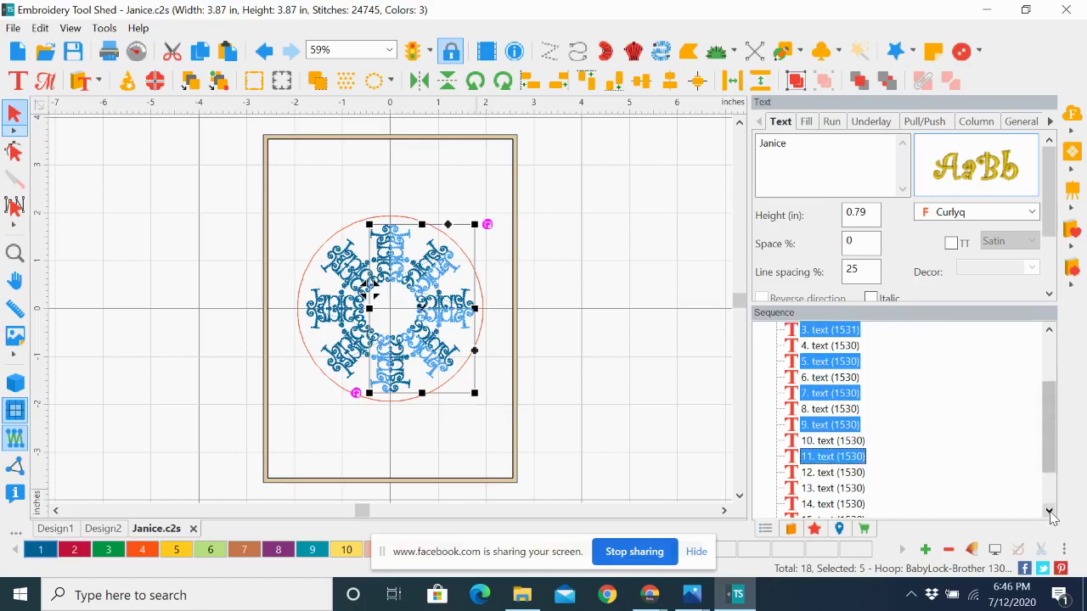
left_click(1050, 511)
left_click(1050, 511)
left_click(1050, 511)
left_click(838, 442, "ctrl")
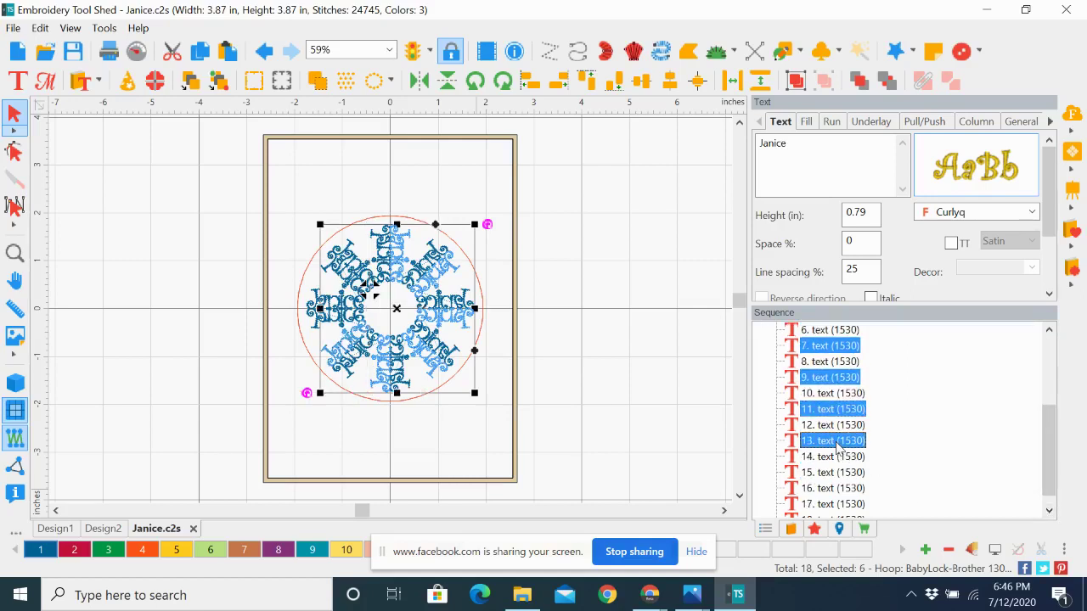
left_click(839, 472, "ctrl")
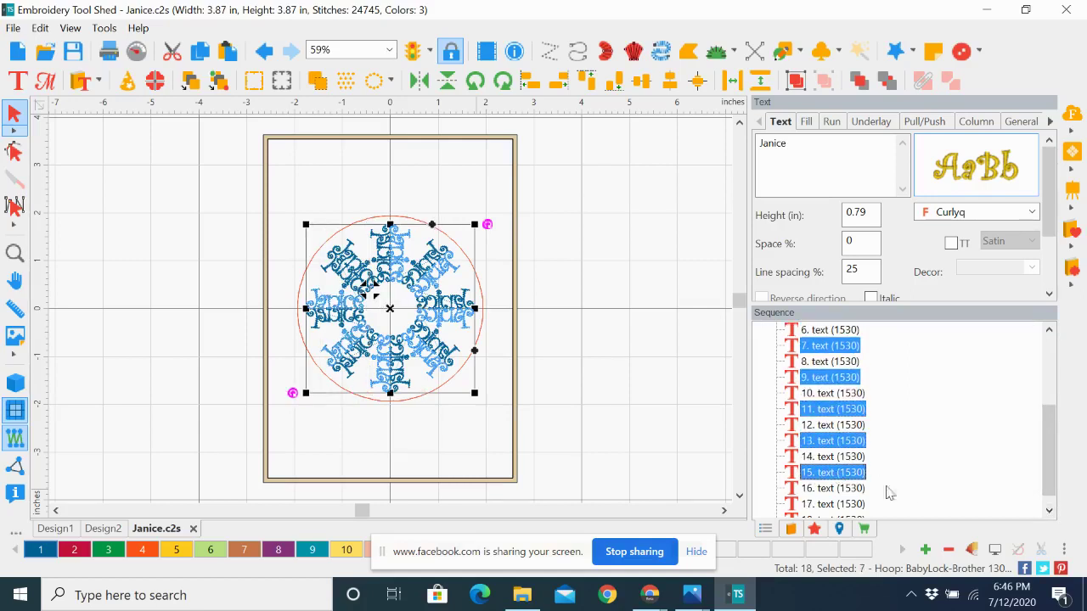
left_click(1050, 511)
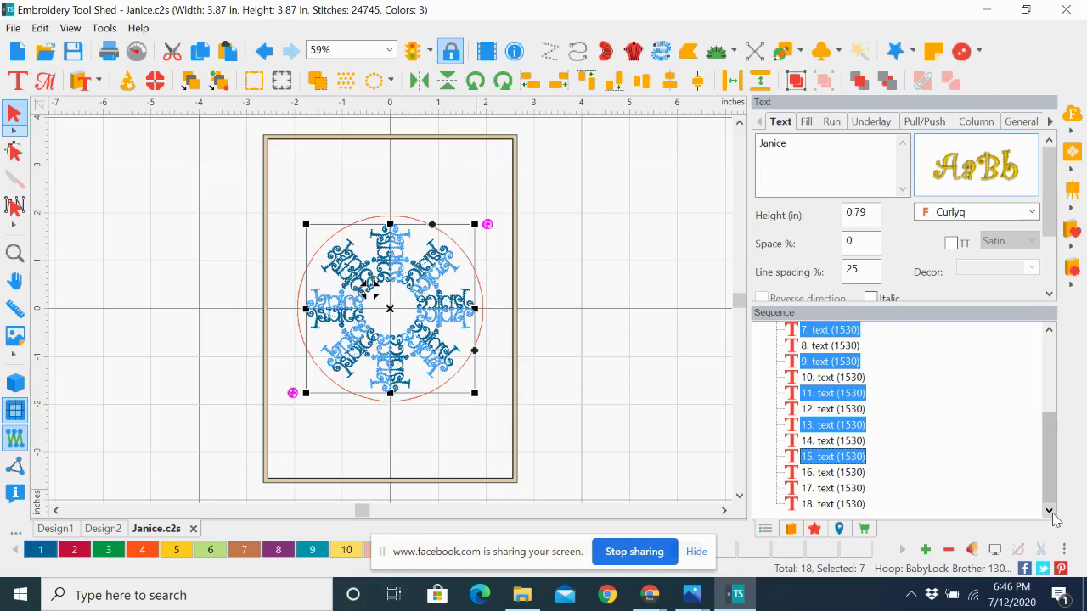
left_click(832, 489, "ctrl")
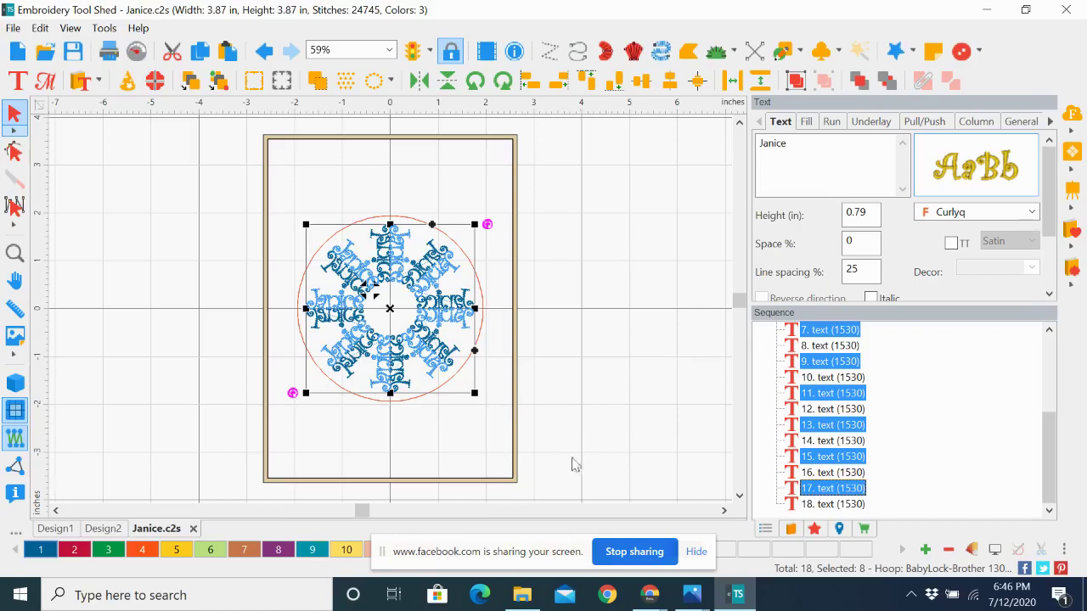
left_click(108, 554)
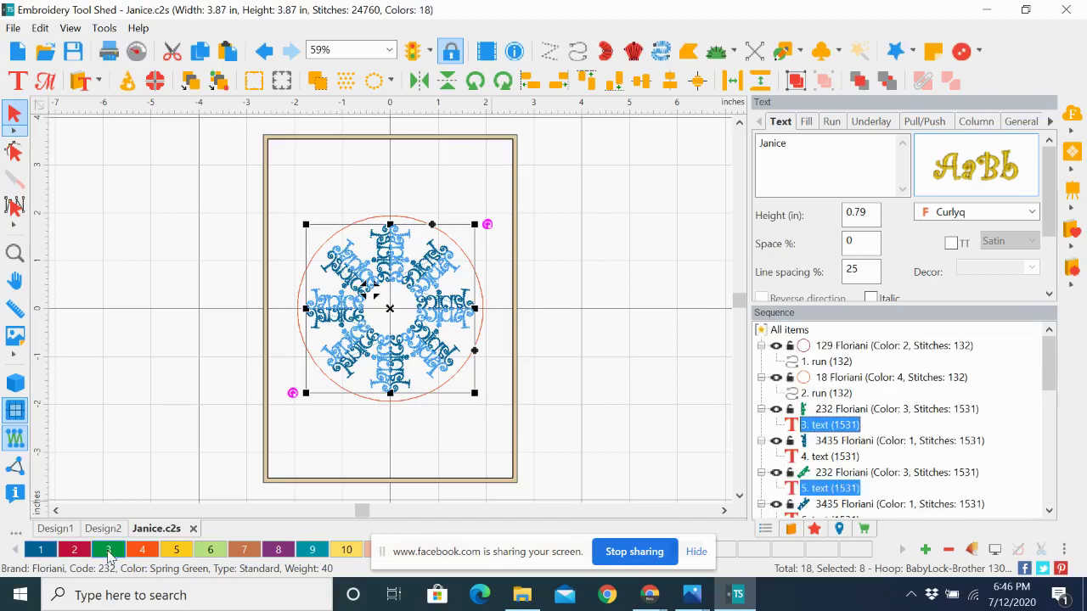
left_click(601, 366)
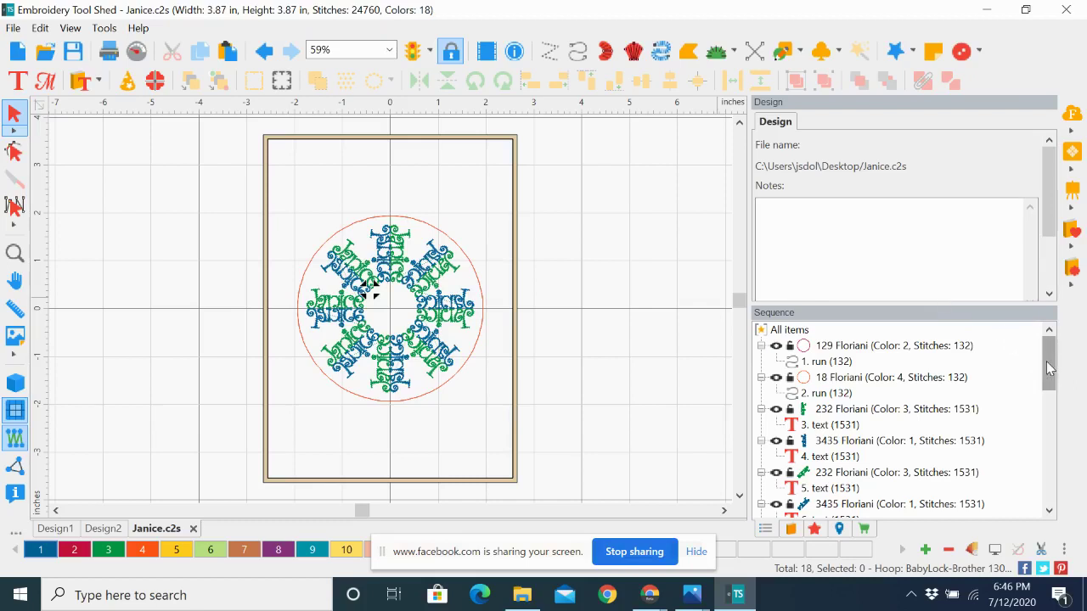
Resequence the whole design by color and collapse the Floriani 232 and 3435 text groups in the sequence list.
left_click_drag(1050, 367, 1049, 361)
left_click_drag(1049, 362, 1061, 316)
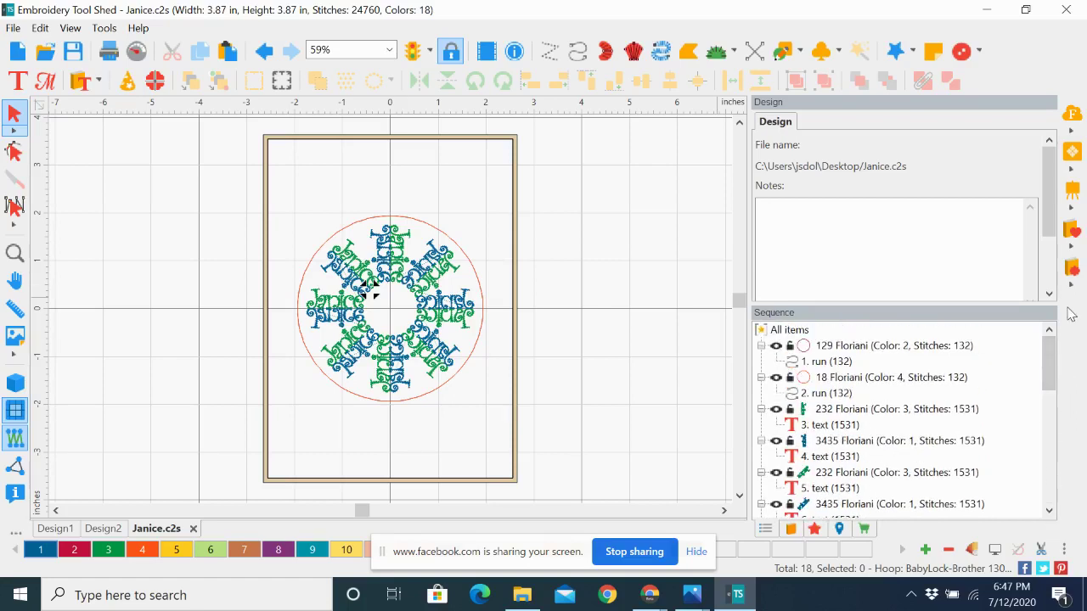
left_click(13, 112)
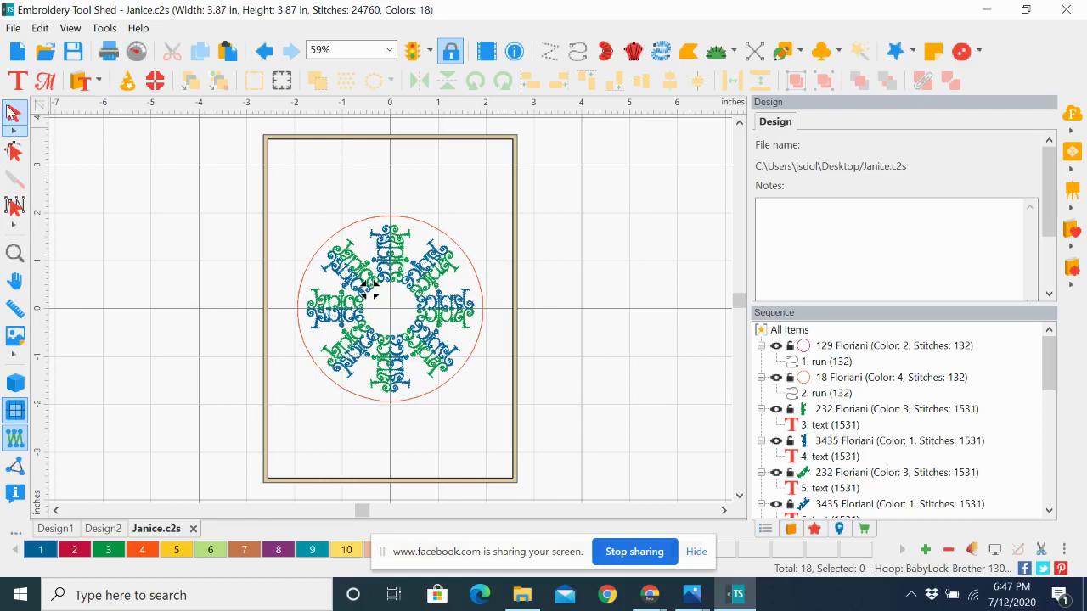
left_click(41, 27)
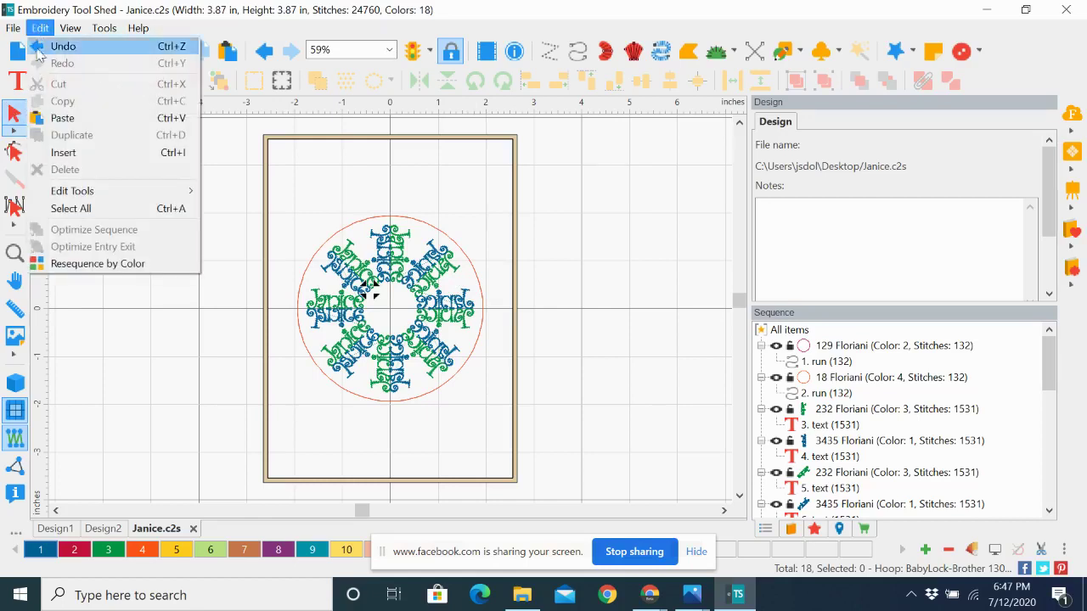
left_click(143, 265)
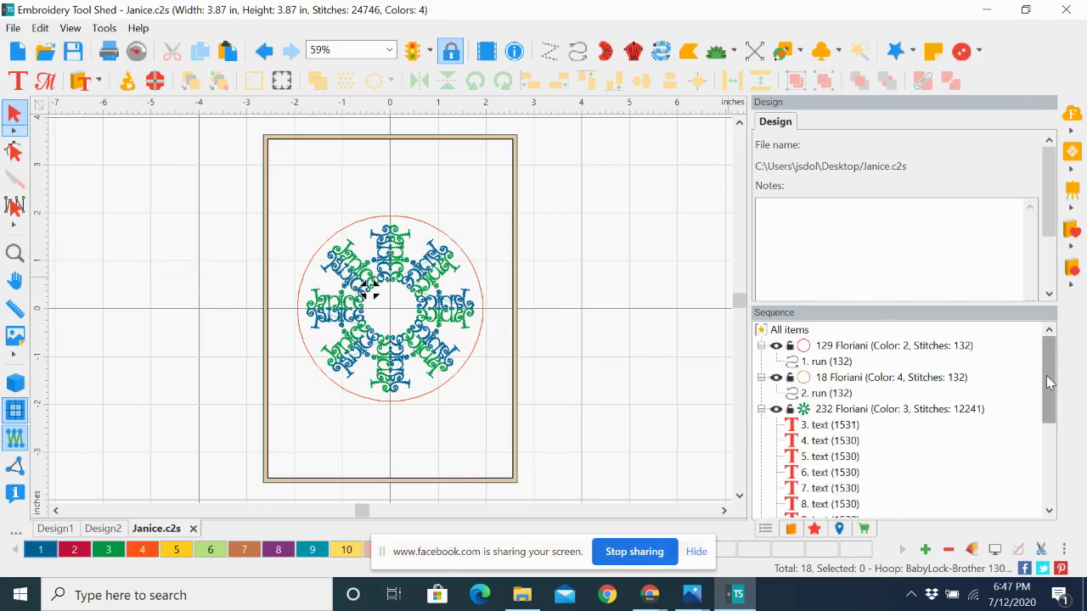
left_click_drag(1049, 382, 1049, 398)
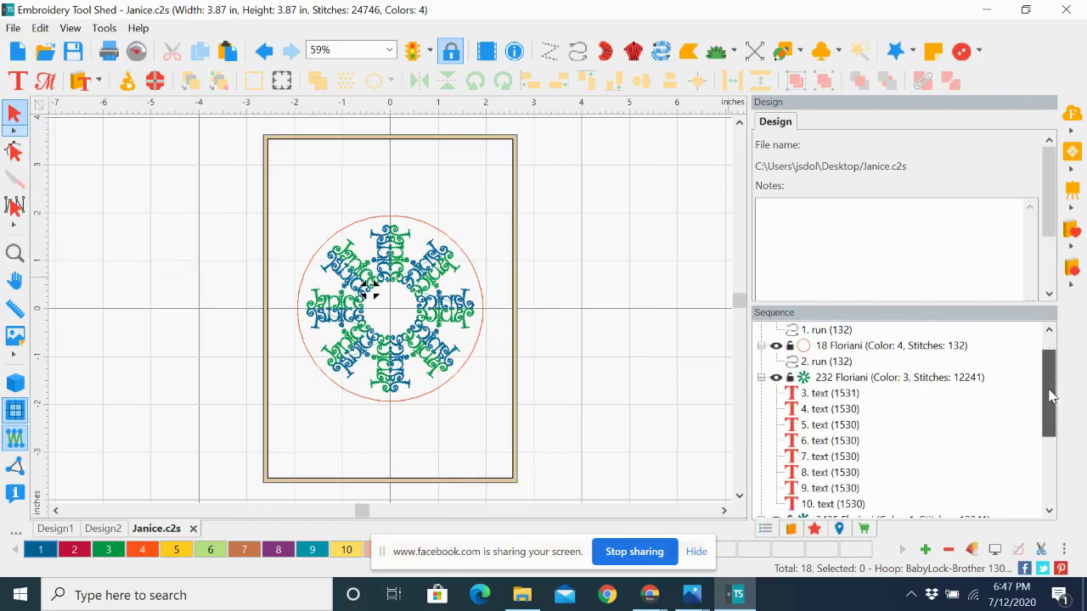
left_click(760, 377)
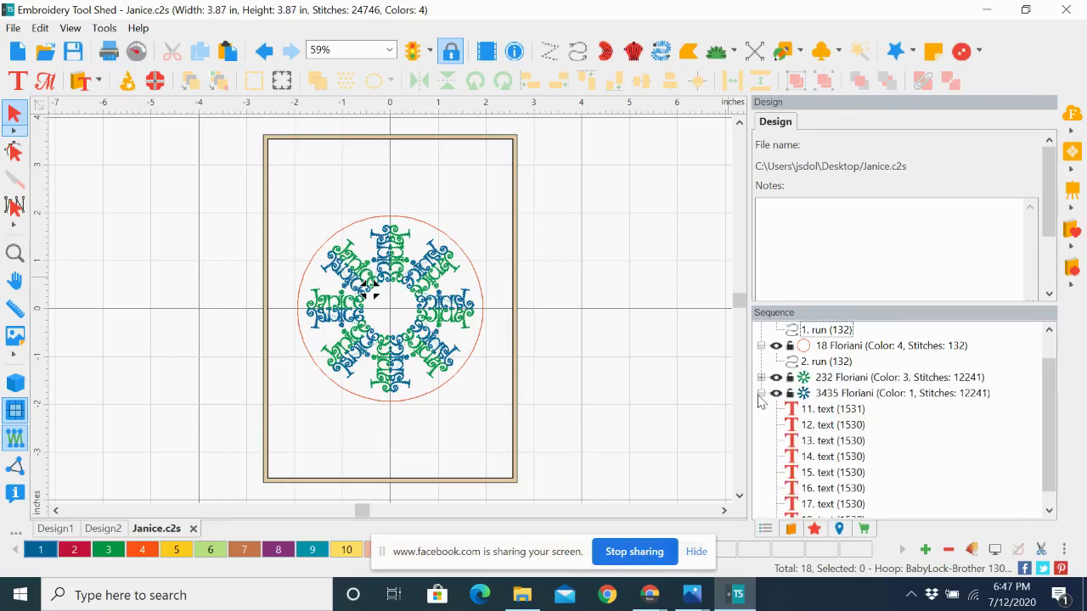
left_click(761, 393)
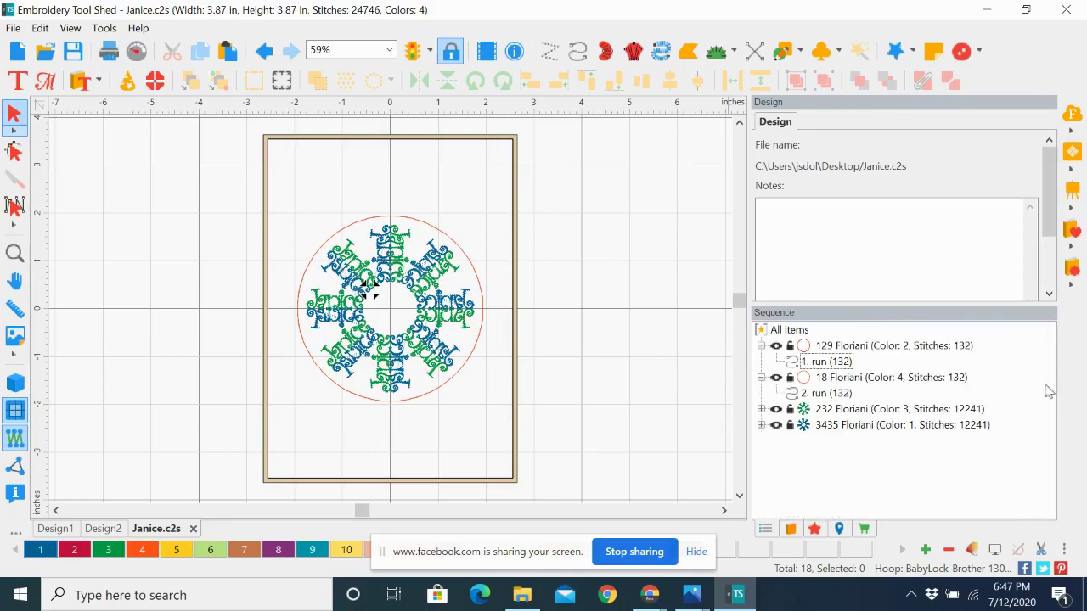
Highlight the green and blue text color groups in turn to examine which names each one contains.
left_click(839, 410)
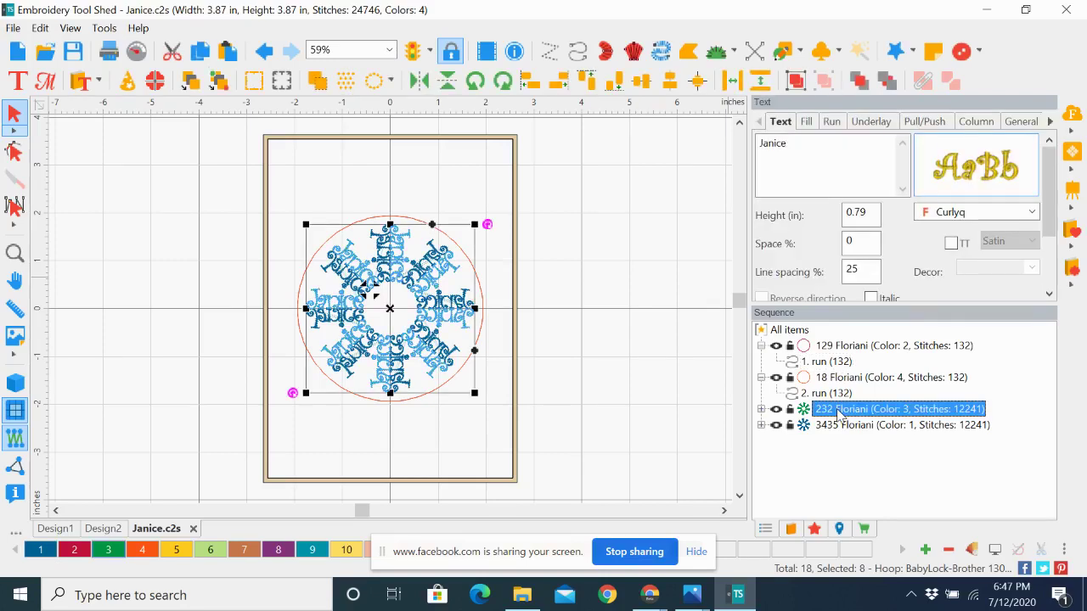
left_click(839, 430)
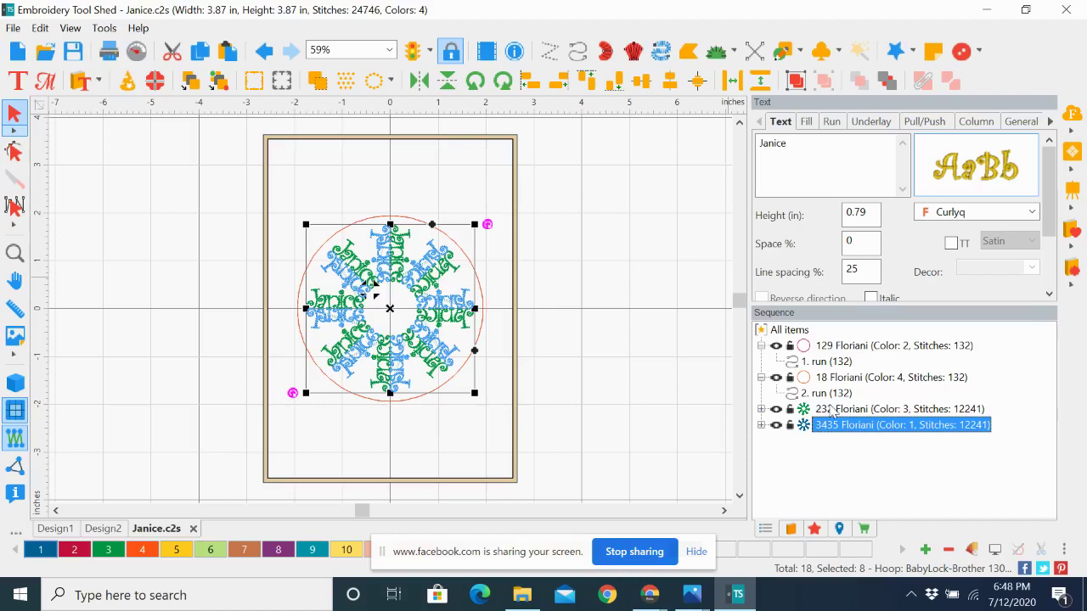
left_click(831, 411)
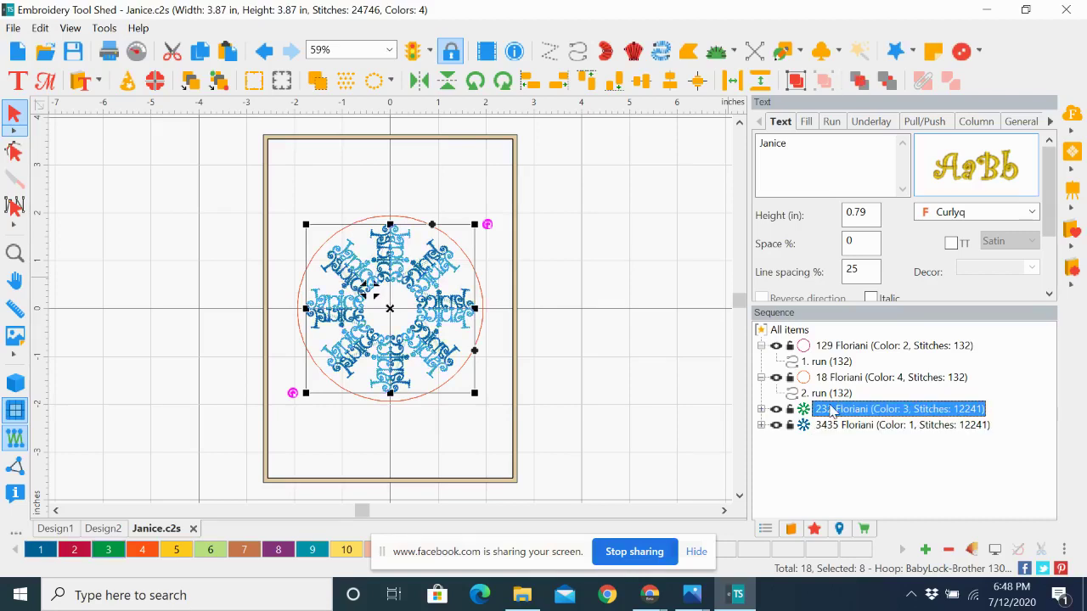
left_click(834, 426)
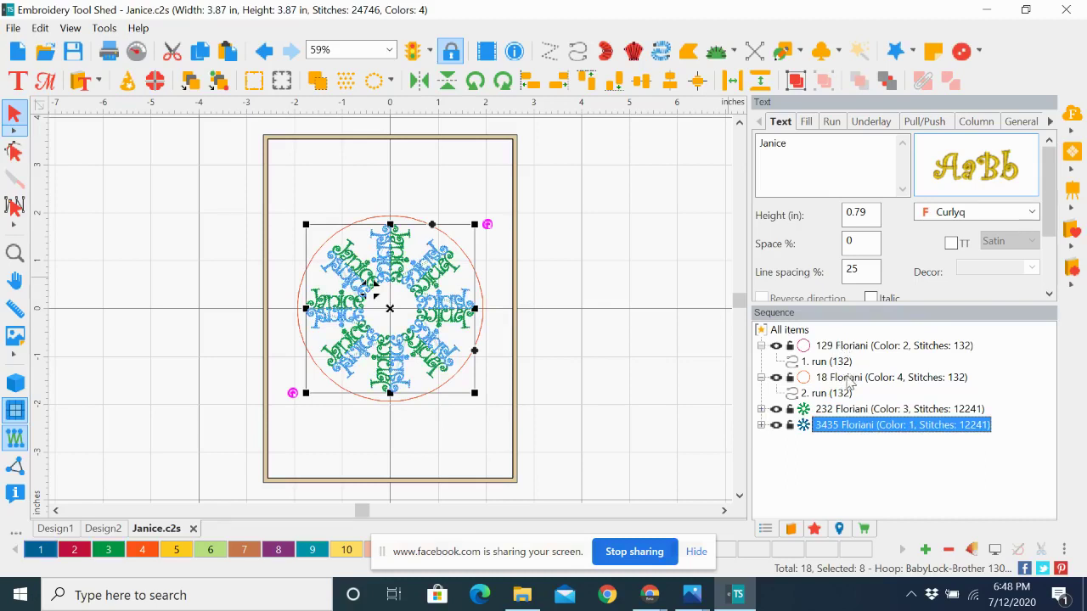
left_click(654, 331)
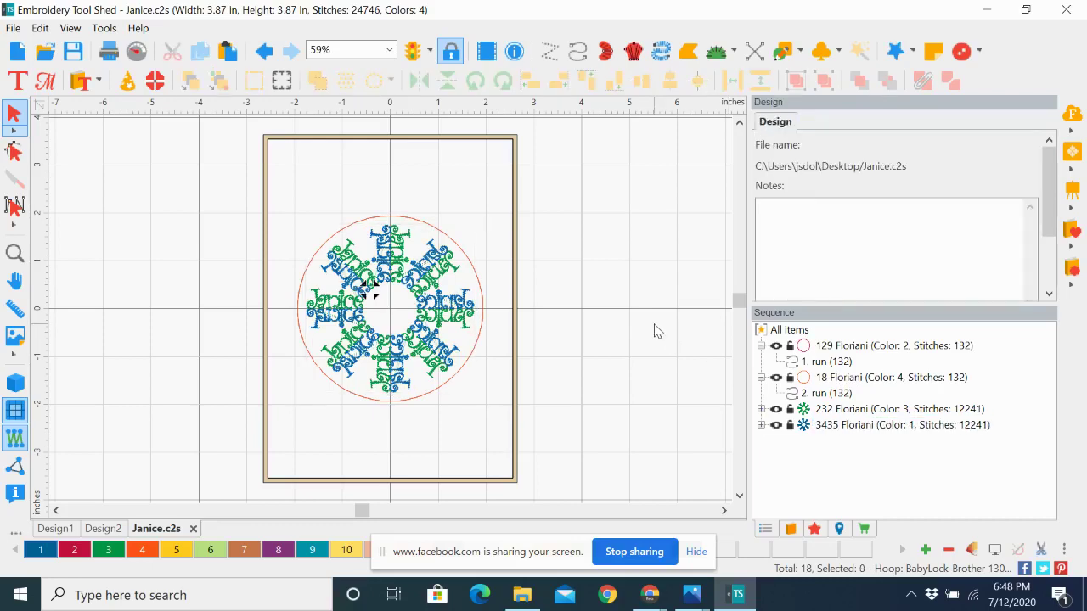
Save the two-color version to the Desktop as an Inspiration Series (C2S) file, adding 2 to the existing file name.
left_click(12, 28)
left_click(40, 270)
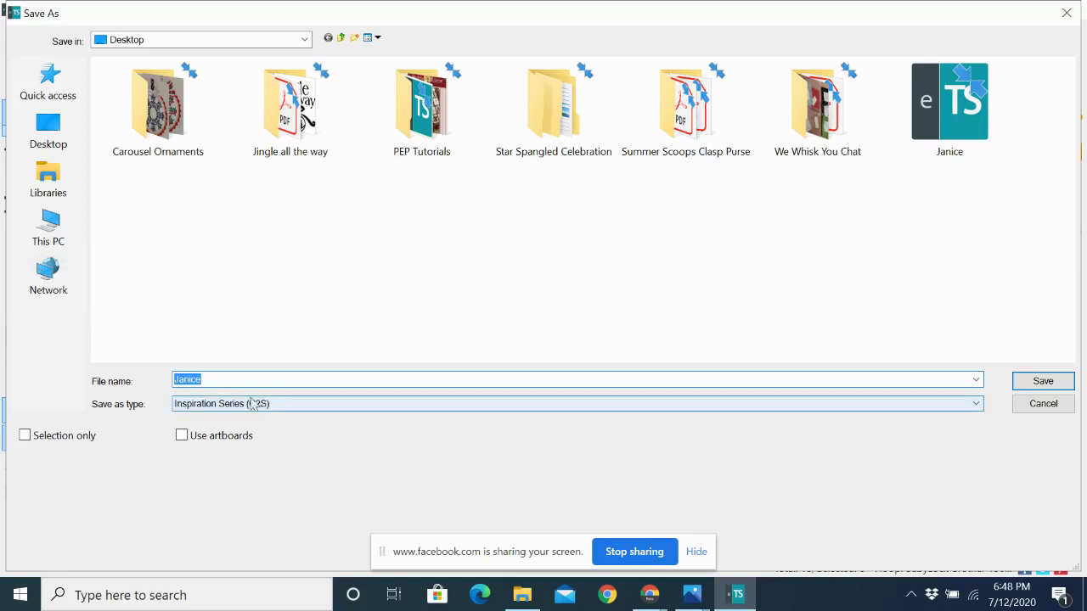
left_click(204, 382)
type("2")
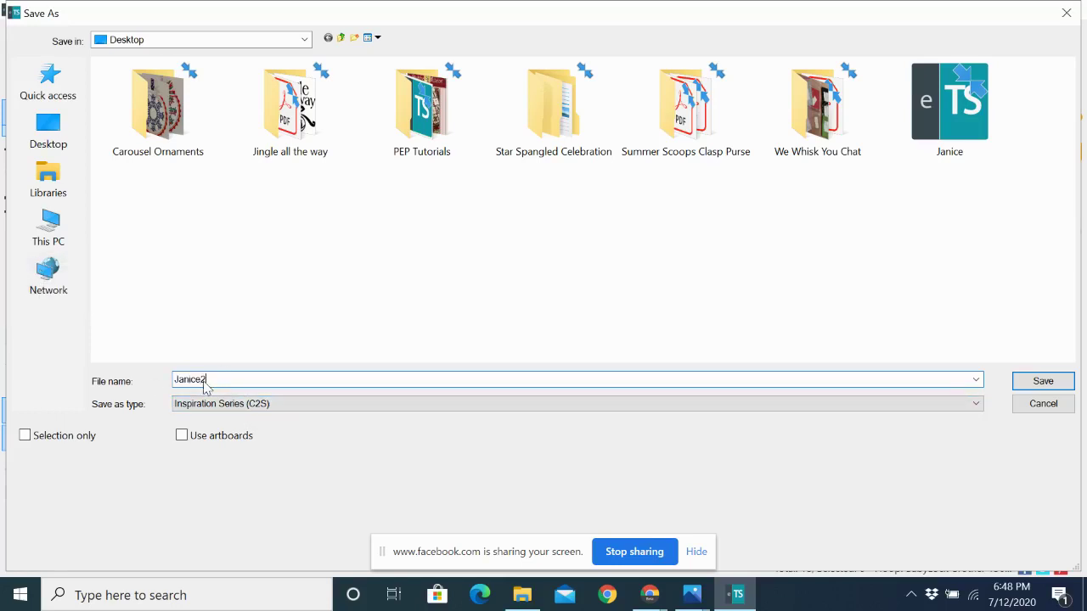
left_click(1044, 384)
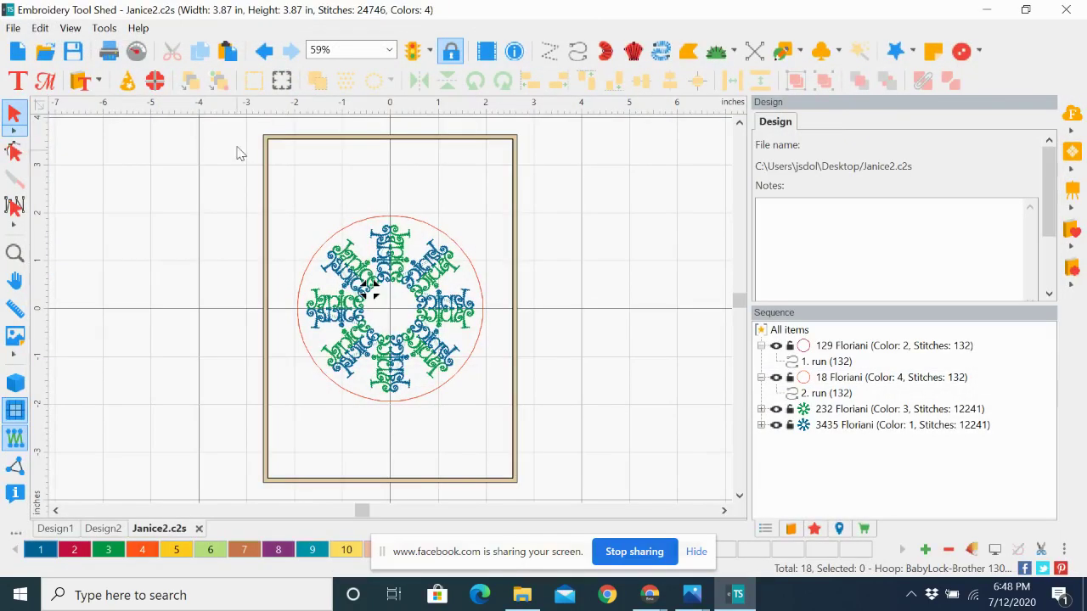
Save another copy of the two-color version to the Desktop in Baby Lock/Brother/Bernina (PES v9) format under the same name.
left_click(13, 28)
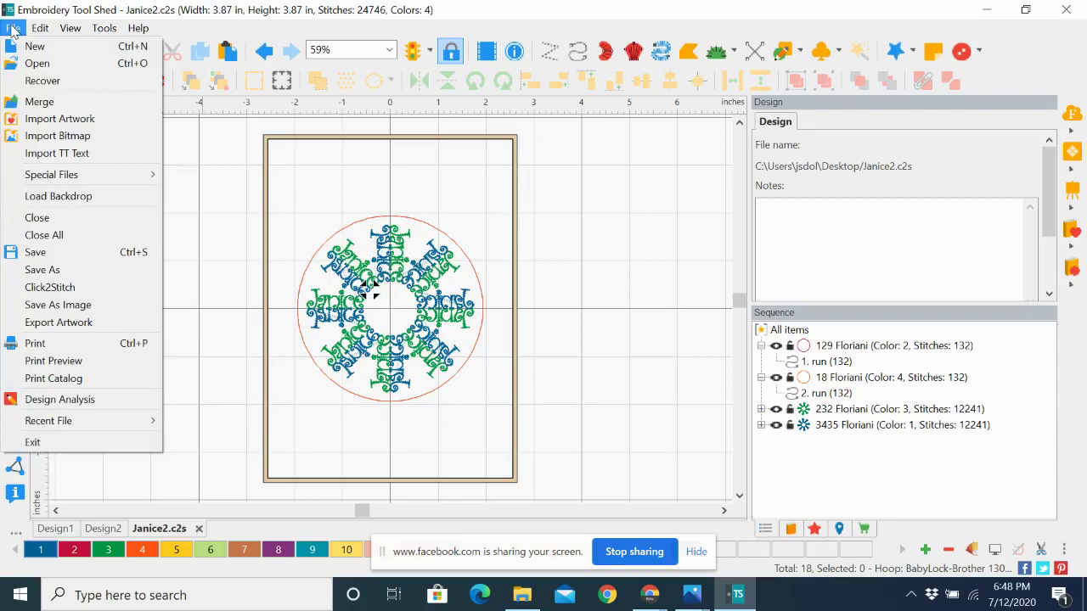
left_click(61, 269)
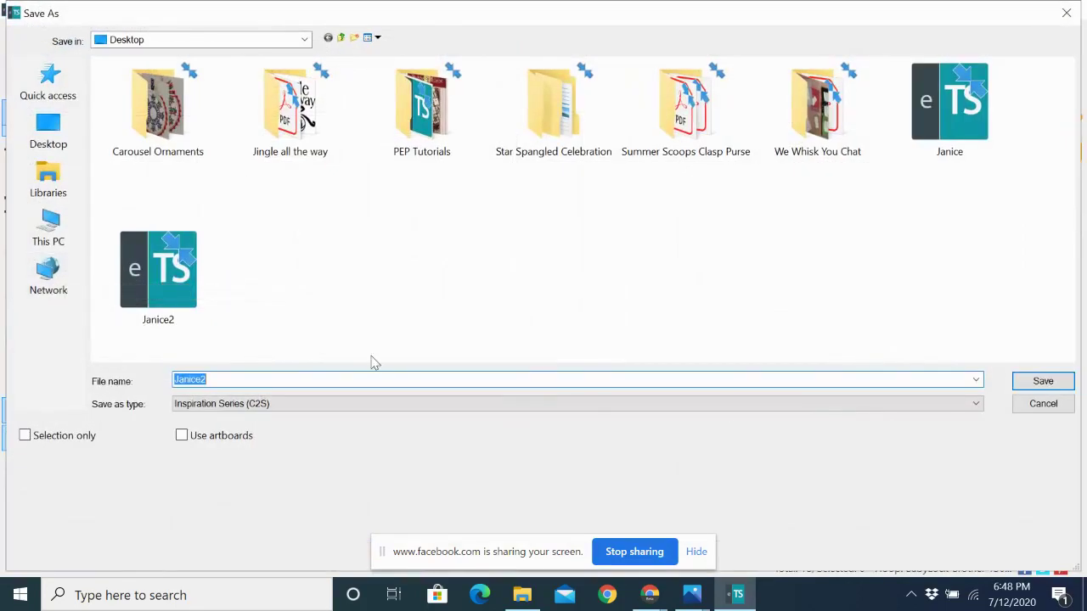
left_click(976, 406)
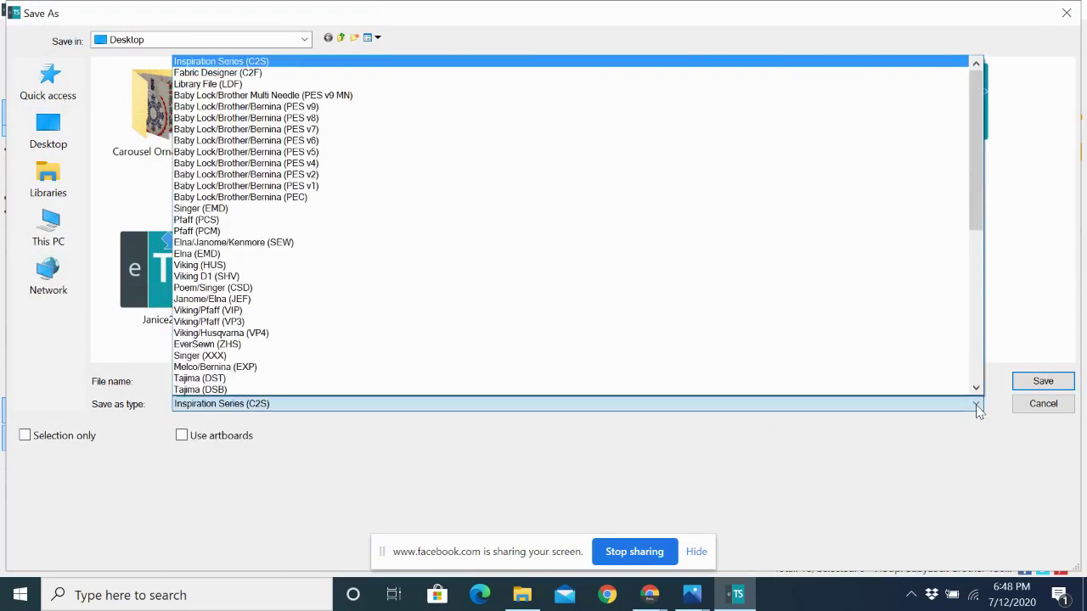
left_click(289, 109)
left_click(212, 378)
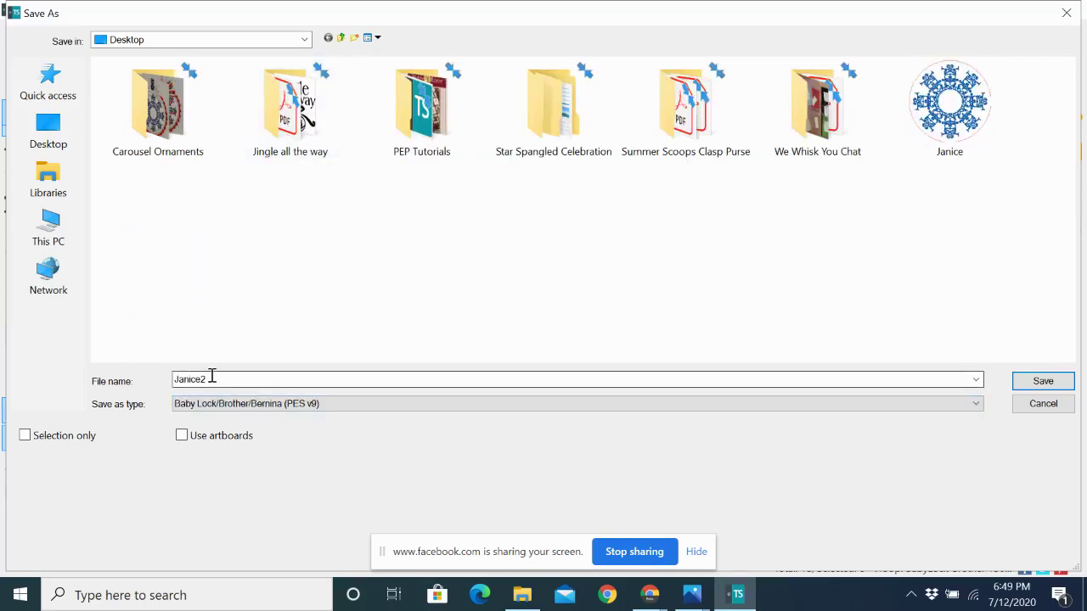
left_click(1043, 382)
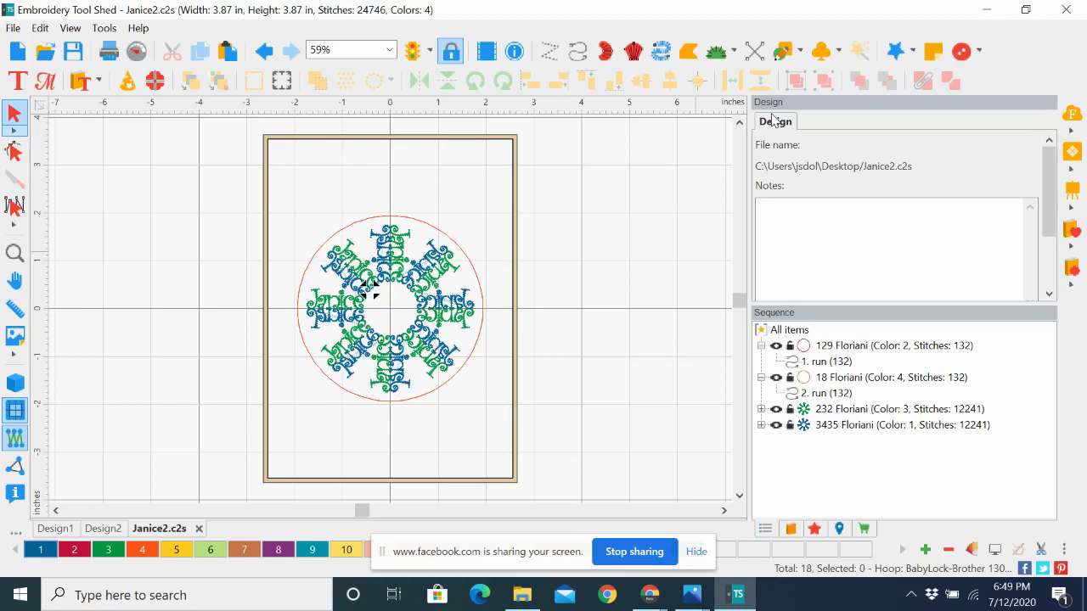
Create a new blank design and browse the Monogram Designs library without inserting anything.
left_click(19, 51)
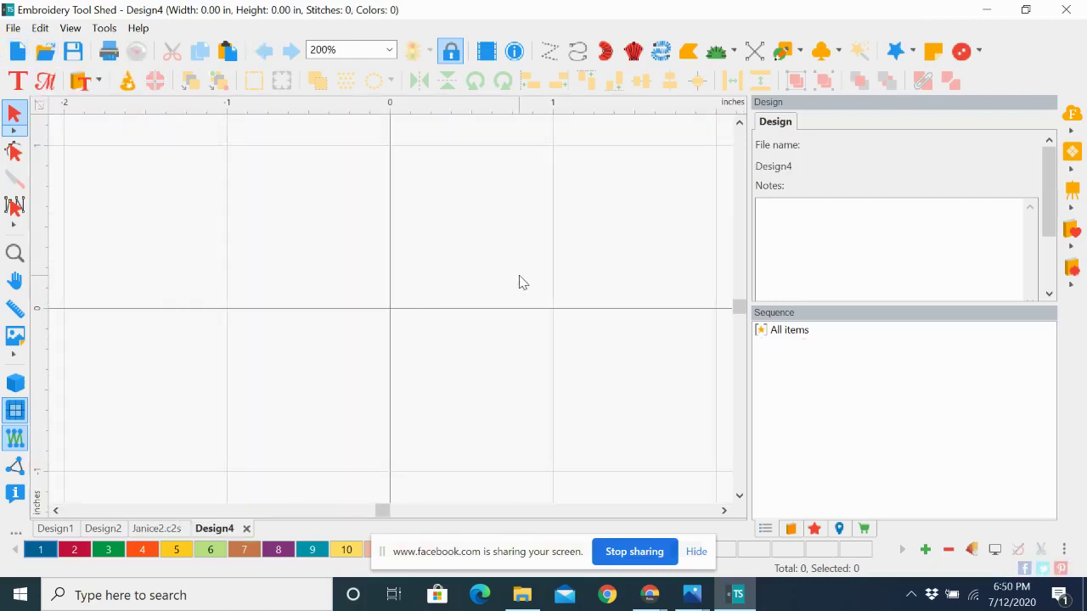
left_click(99, 82)
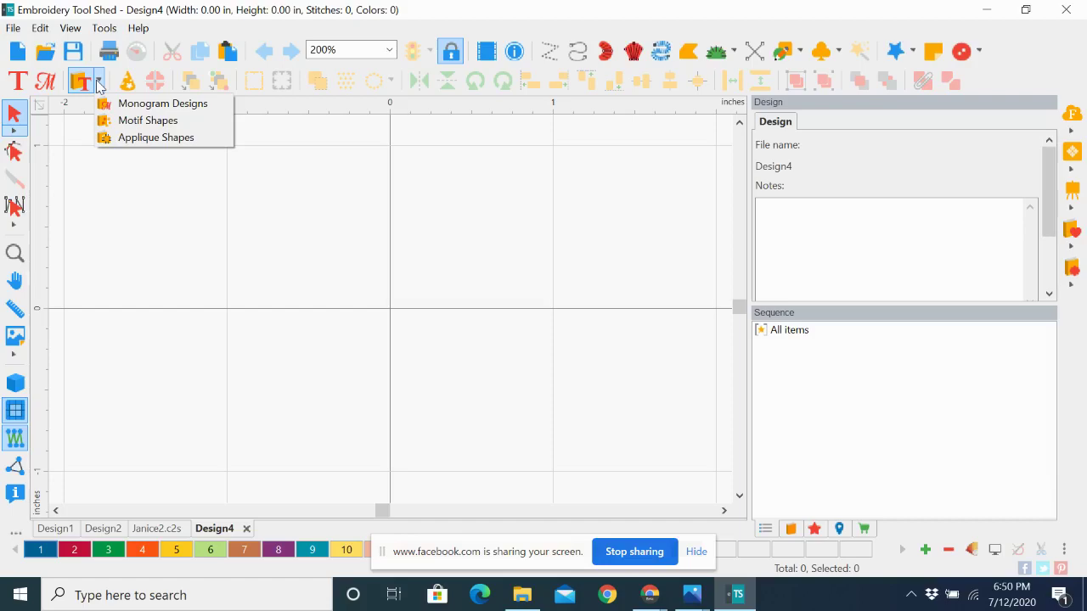
left_click(202, 105)
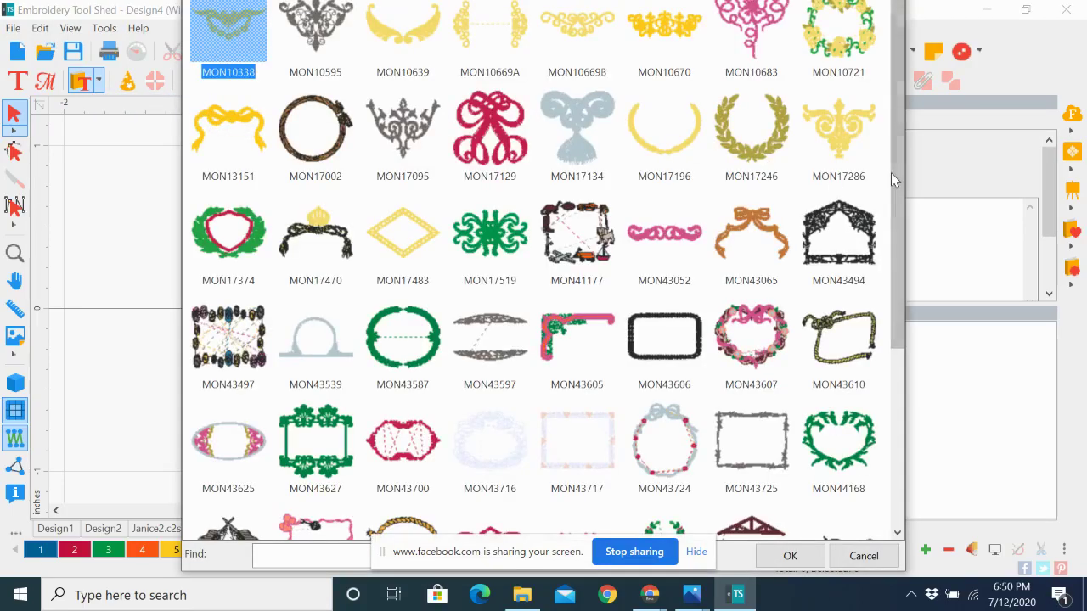
left_click_drag(892, 175, 891, 346)
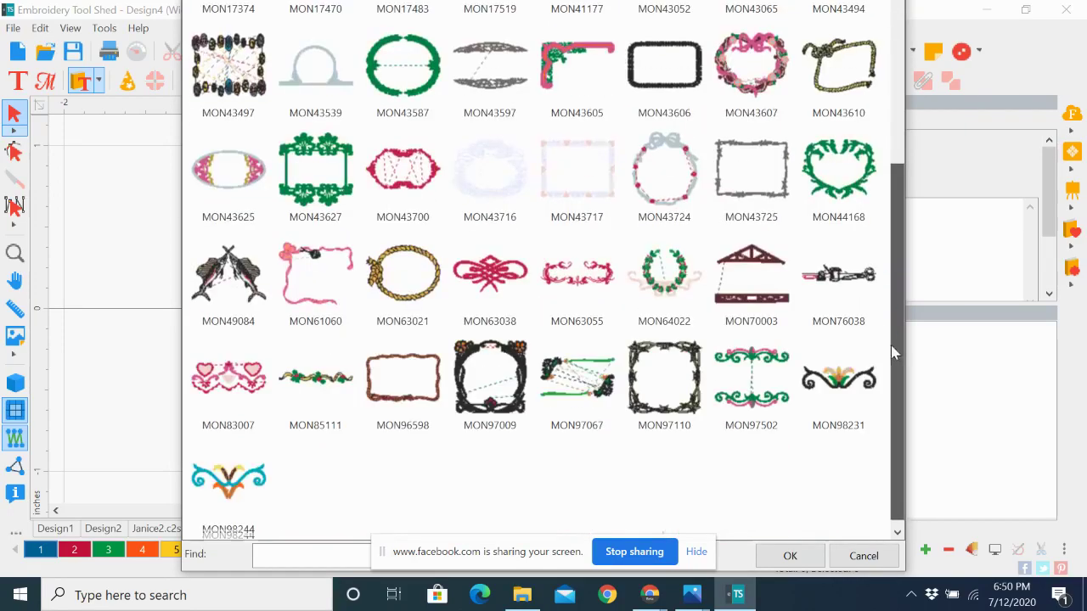
left_click(863, 556)
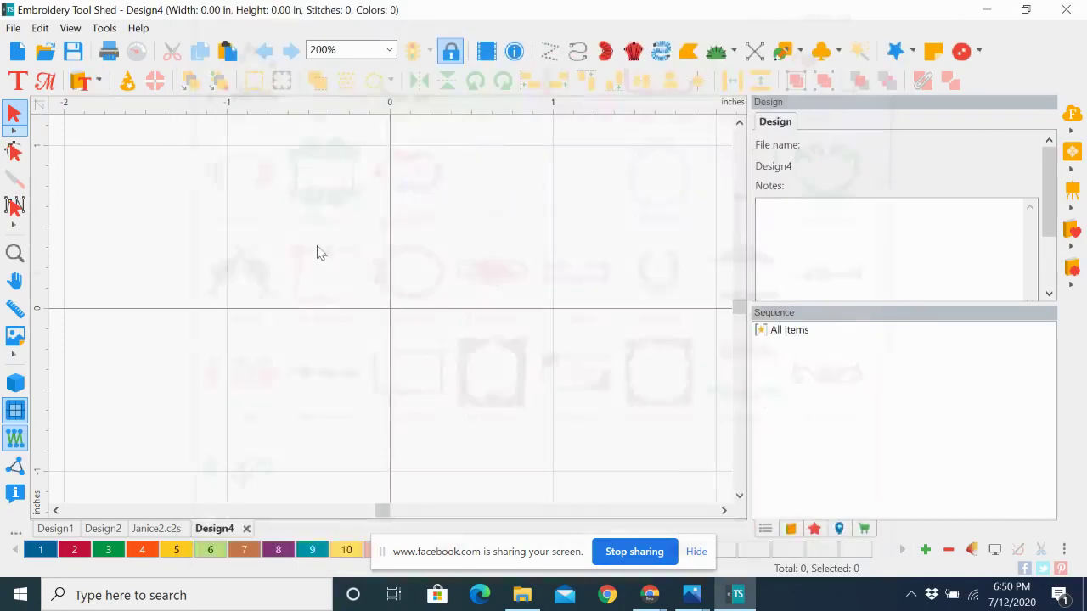
Open the library of ready-made embroidery designs for the blank design.
left_click(80, 82)
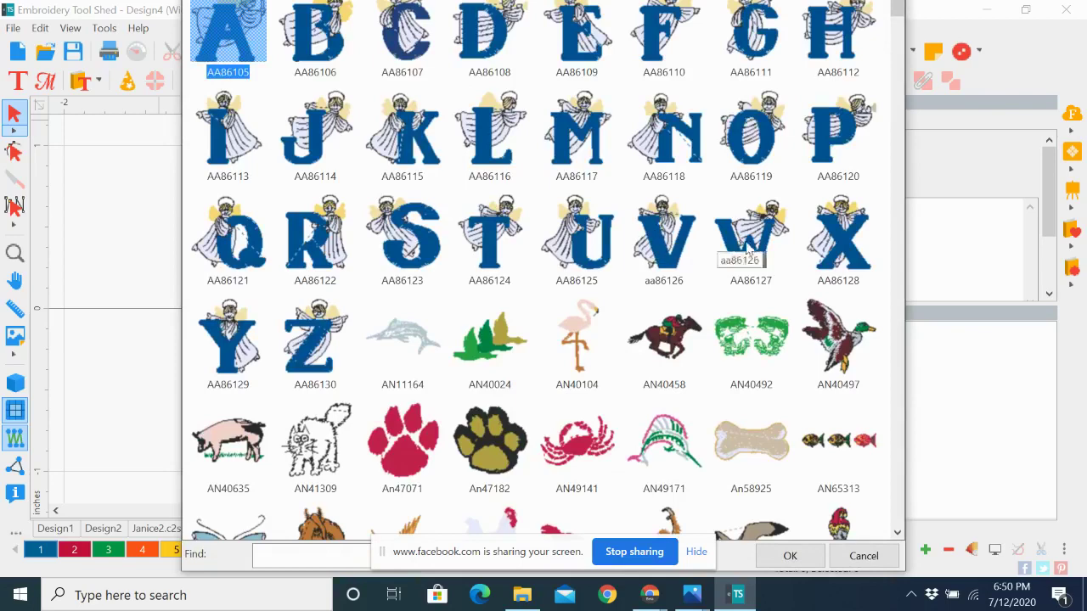